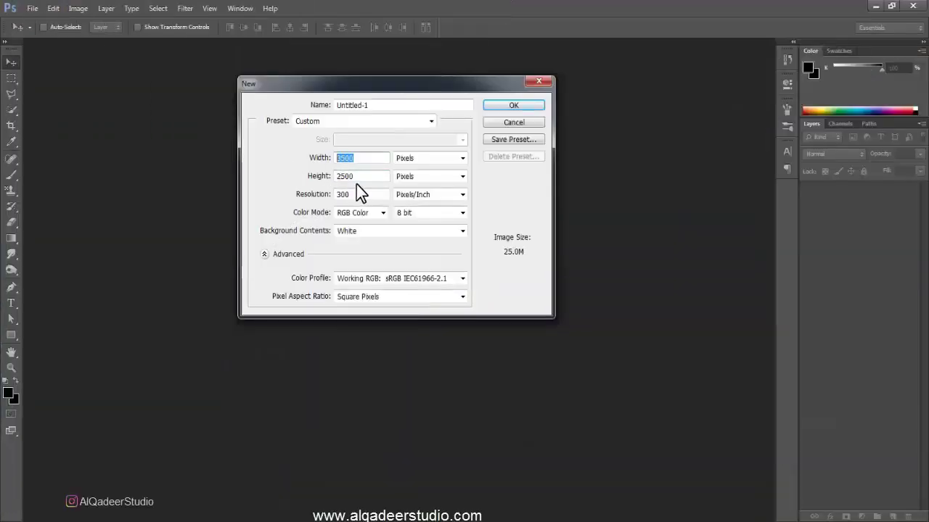
Create a 3500×2500 px, 300 ppi document with a #161616 Solid Color fill layer, then drag in the hill photo
key("Tab")
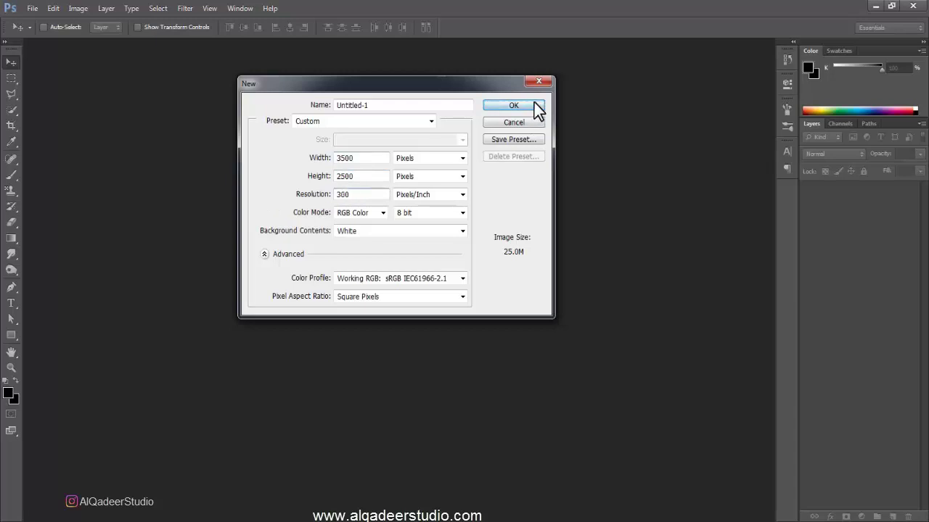
left_click(513, 106)
left_click(861, 517)
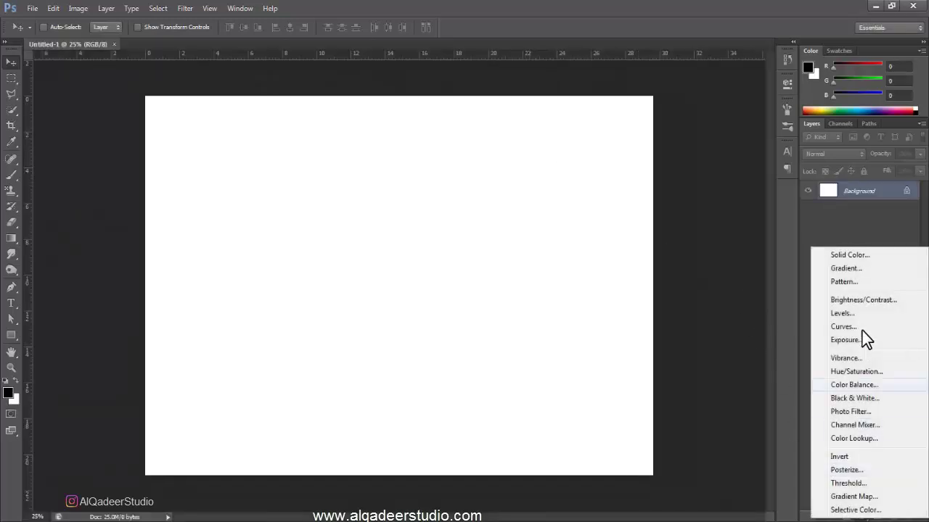
left_click(846, 254)
left_click(541, 396)
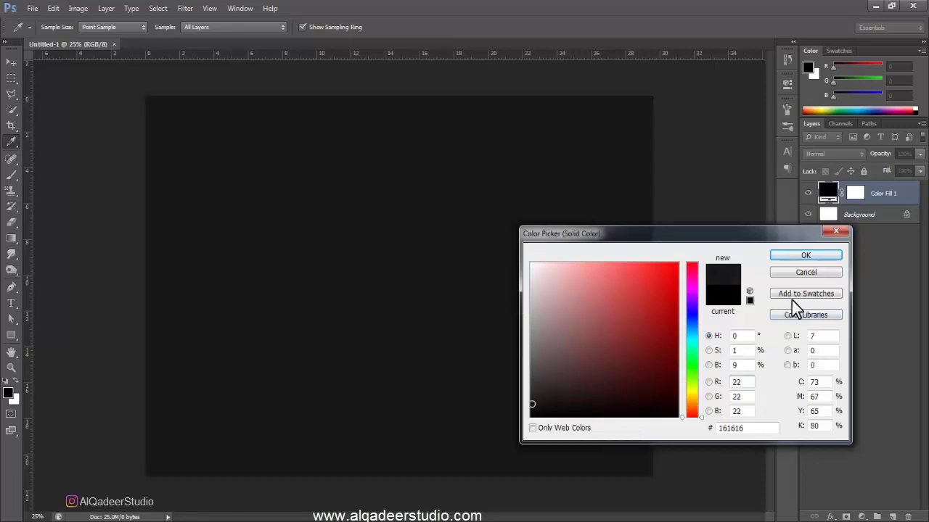
left_click(798, 255)
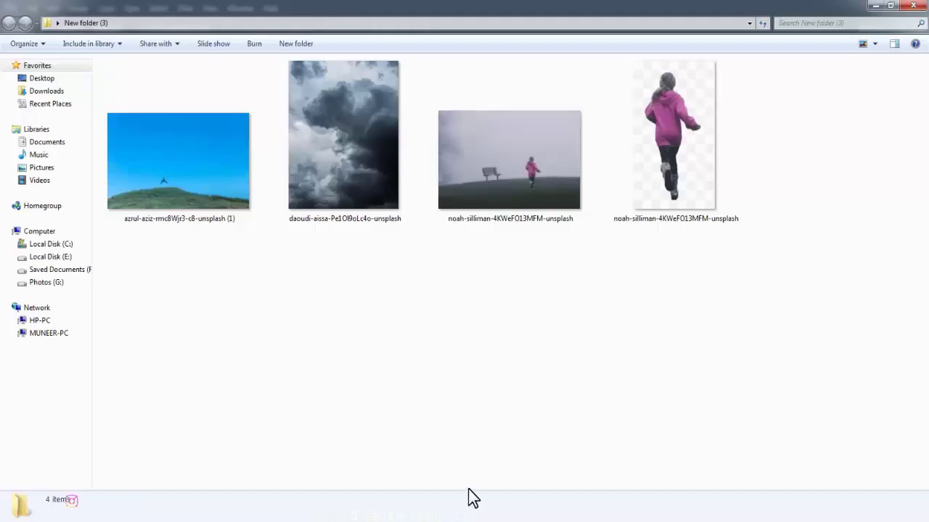
left_click(169, 173)
left_click_drag(162, 173, 297, 414)
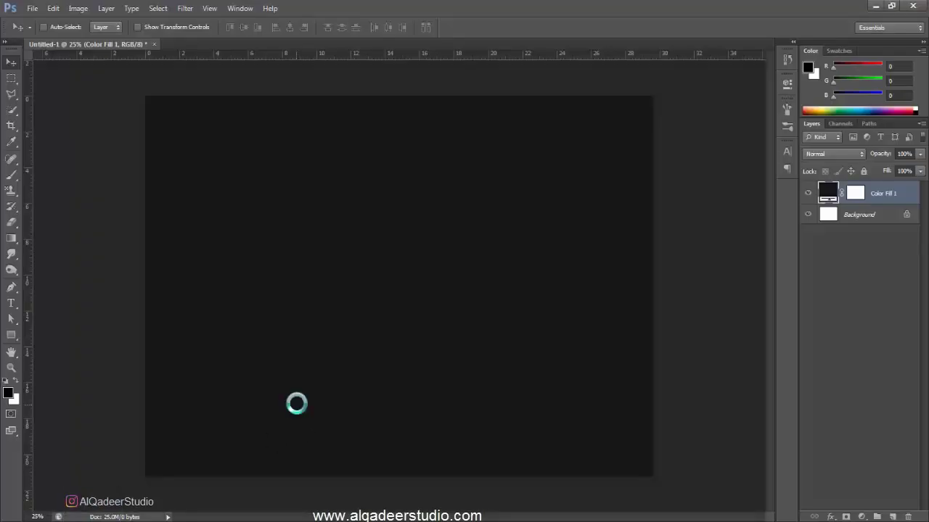
Commit the hill photo, Quick Select the grassy hill, and bring up Refine Edge
key("Return")
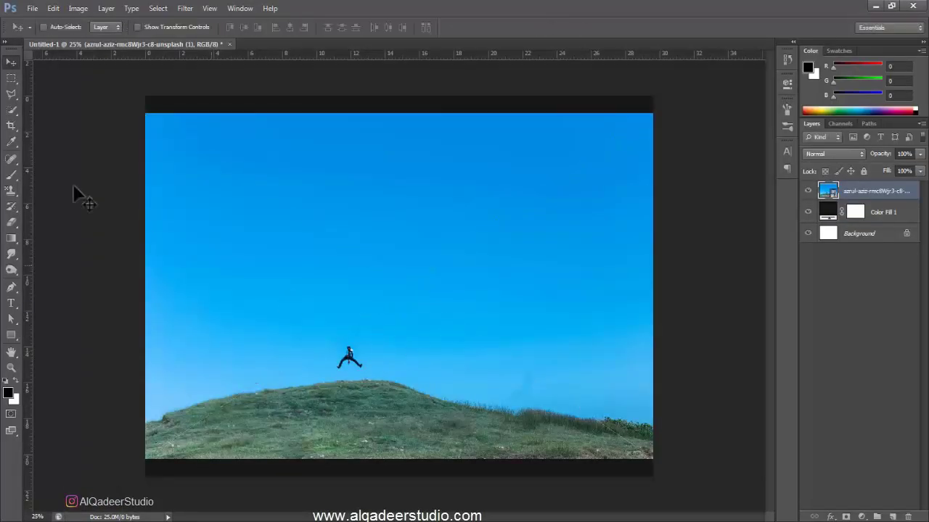
left_click(13, 112)
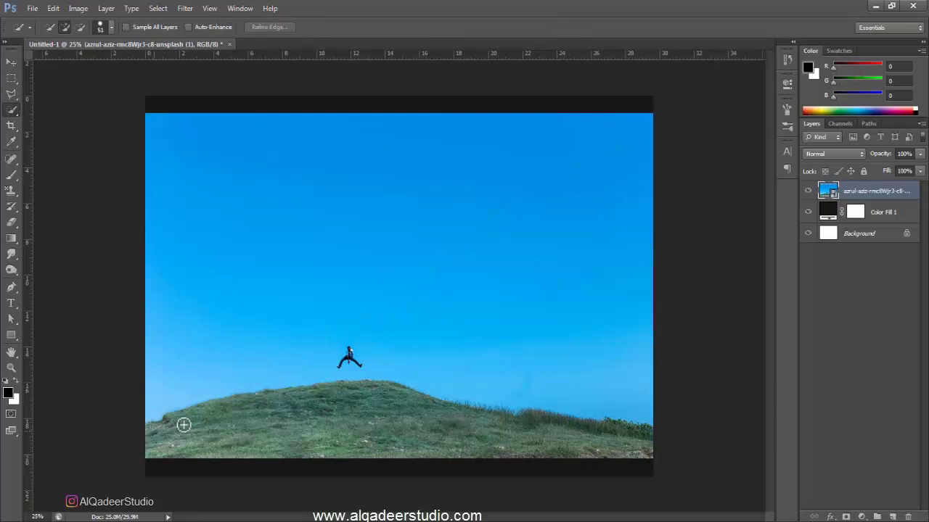
mouse_move(184, 425)
left_mouse_down()
mouse_move(394, 408)
mouse_move(588, 459)
mouse_move(592, 450)
left_mouse_up()
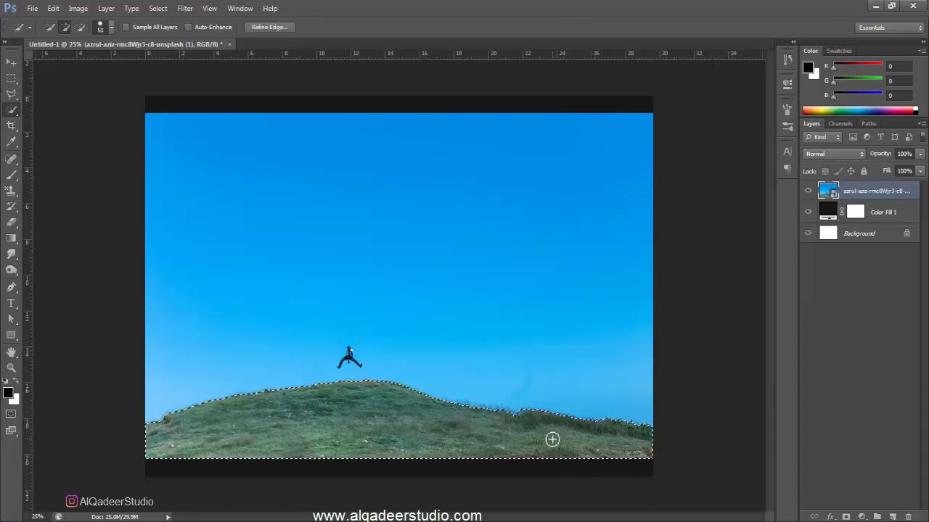
left_click(264, 27)
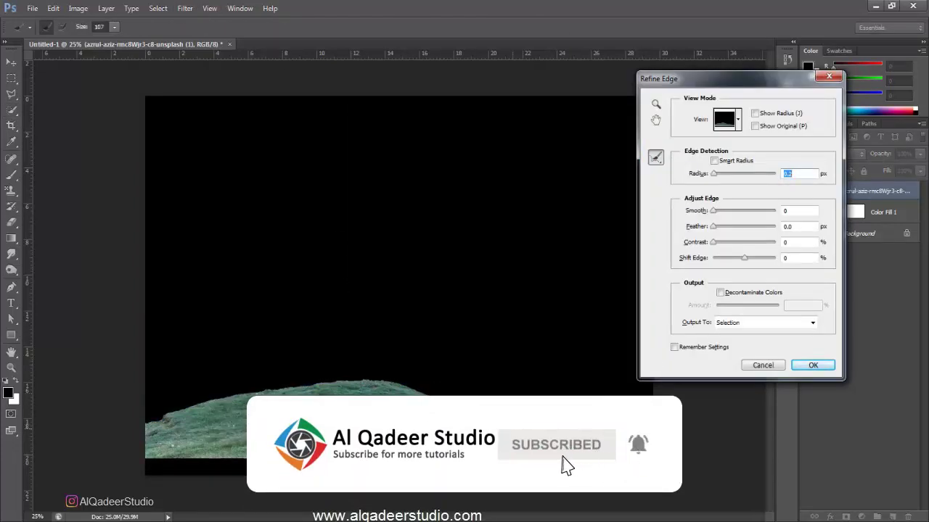
Zoom in on the hill edge and shrink the Refine Radius brush
key("ctrl+plus")
key("ctrl+plus")
key("ctrl+plus")
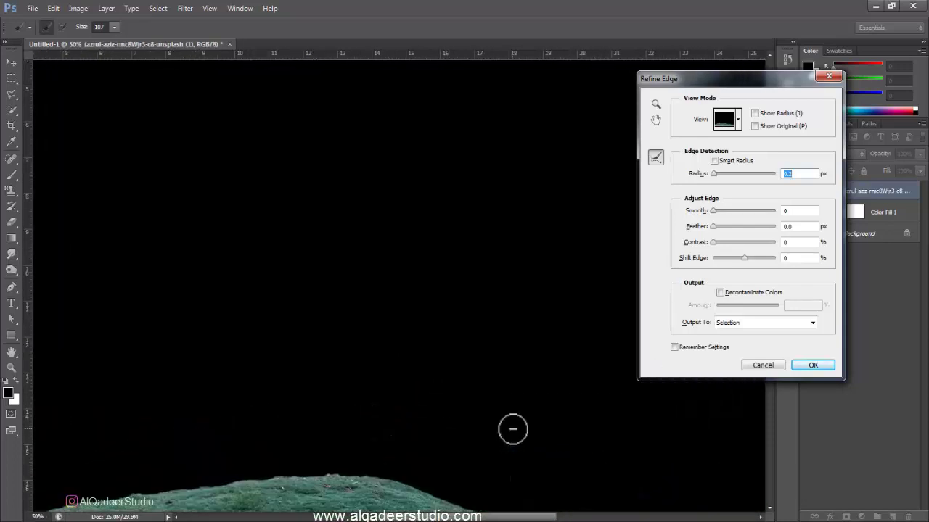
mouse_move(425, 266)
left_mouse_down()
mouse_move(296, 110)
mouse_move(218, 128)
left_mouse_up()
mouse_move(389, 300)
left_mouse_down()
mouse_move(370, 301)
mouse_move(398, 312)
mouse_move(486, 309)
mouse_move(440, 315)
mouse_move(276, 288)
mouse_move(315, 303)
mouse_move(266, 301)
mouse_move(476, 336)
mouse_move(496, 353)
left_mouse_up()
scroll(493, 353, "up", 1)
scroll(493, 353, "up", 1)
scroll(493, 353, "up", 1)
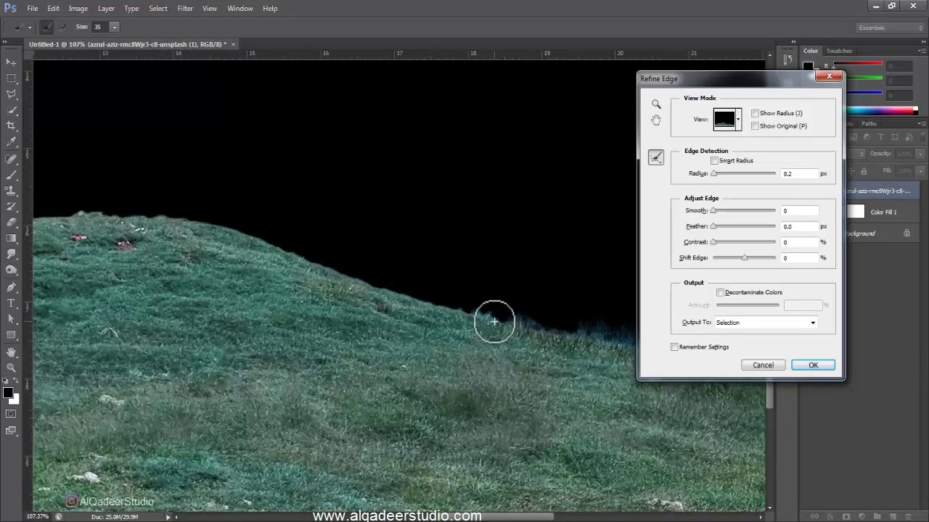
Refine the selection along the grassy hill edge, accept it, and add a sky-hiding layer mask
left_click_drag(493, 319, 296, 258)
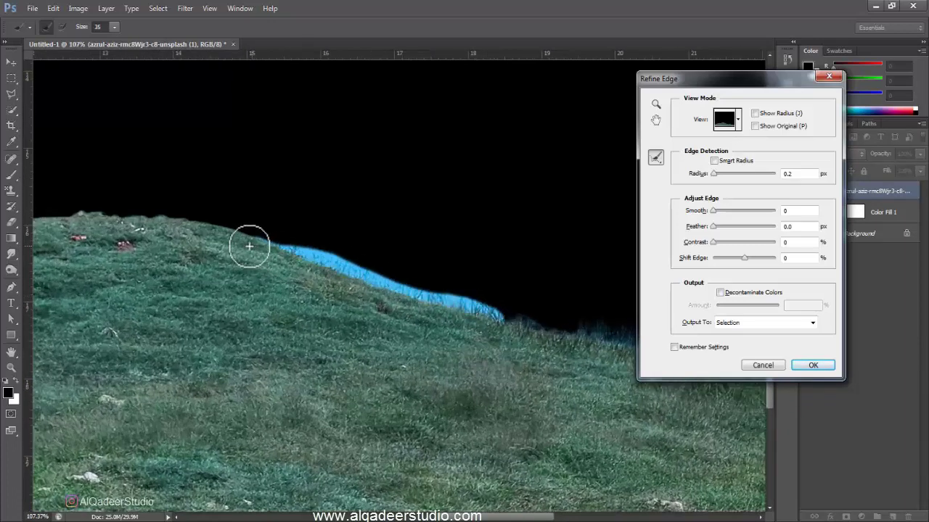
mouse_move(305, 284)
left_mouse_down()
mouse_move(400, 329)
mouse_move(460, 341)
mouse_move(396, 312)
mouse_move(261, 306)
mouse_move(421, 319)
mouse_move(114, 346)
left_mouse_up()
mouse_move(287, 346)
left_mouse_down()
mouse_move(414, 342)
mouse_move(118, 380)
mouse_move(188, 382)
mouse_move(483, 344)
mouse_move(456, 338)
mouse_move(326, 368)
mouse_move(218, 408)
mouse_move(181, 435)
mouse_move(108, 452)
mouse_move(147, 399)
mouse_move(145, 373)
left_mouse_up()
scroll(71, 365, "down", 3)
scroll(71, 365, "down", 2)
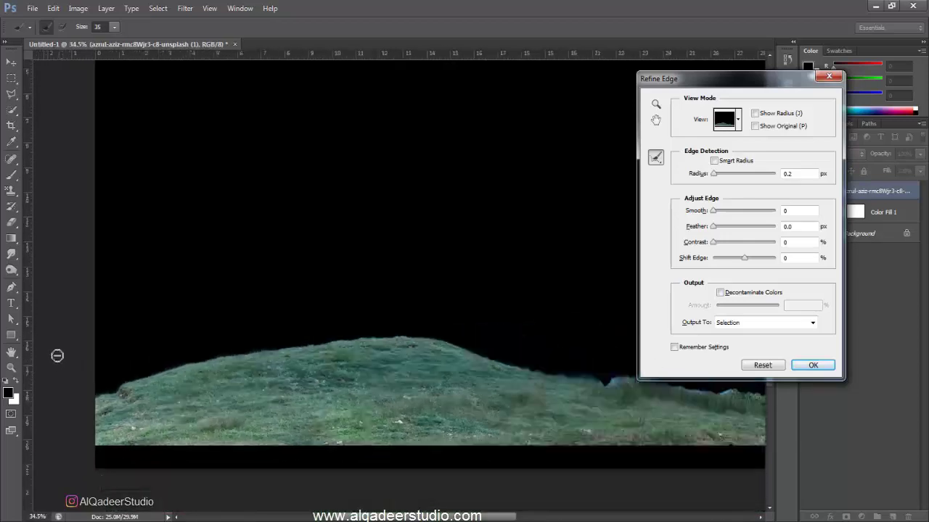
scroll(58, 352, "down", 1)
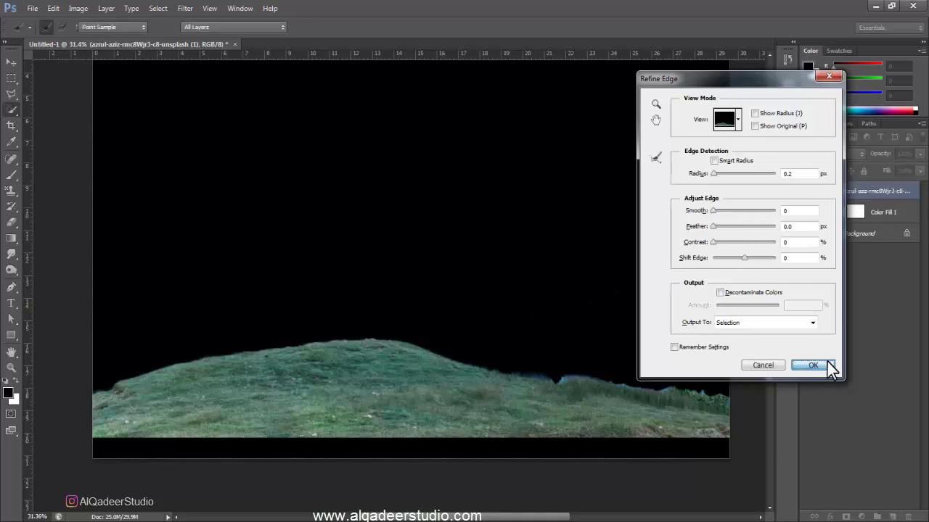
left_click(824, 367)
left_click(845, 516)
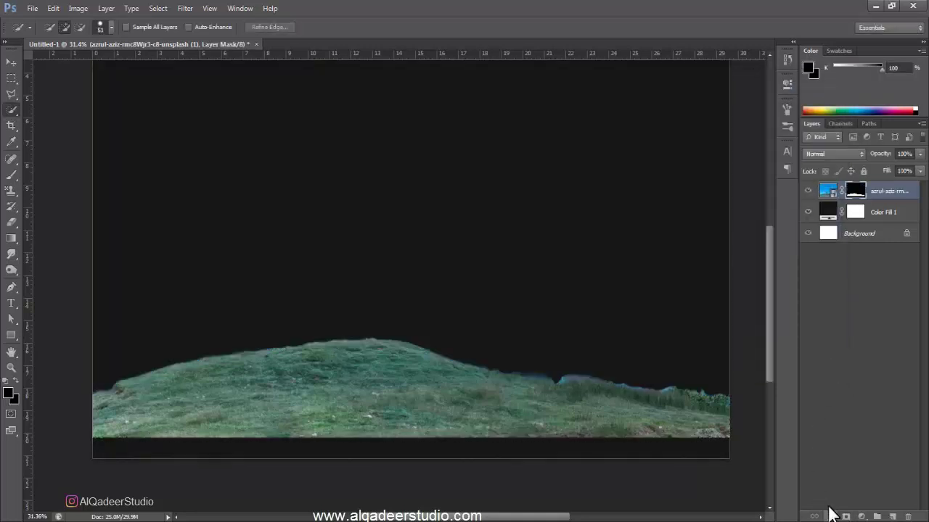
Free-transform the masked hill larger so it spans the bottom of the canvas
scroll(464, 280, "down", 1)
scroll(465, 280, "down", 2)
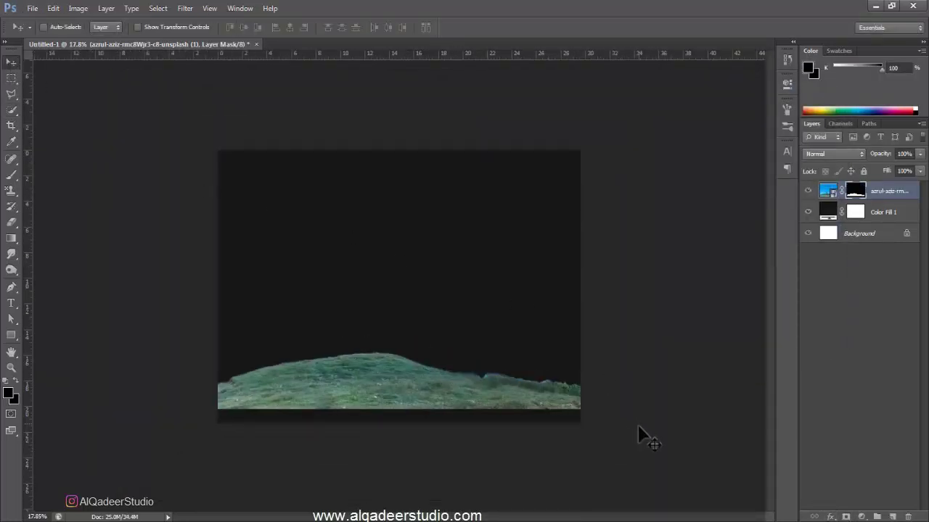
key("ctrl+t")
left_click_drag(586, 418, 743, 479)
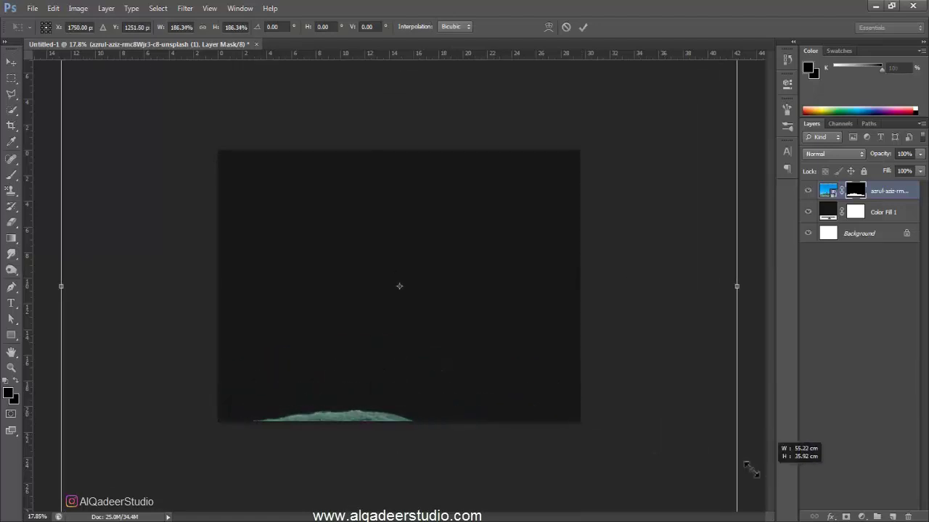
mouse_move(370, 390)
left_mouse_down()
mouse_move(511, 331)
mouse_move(498, 331)
left_mouse_up()
scroll(460, 332, "down", 1)
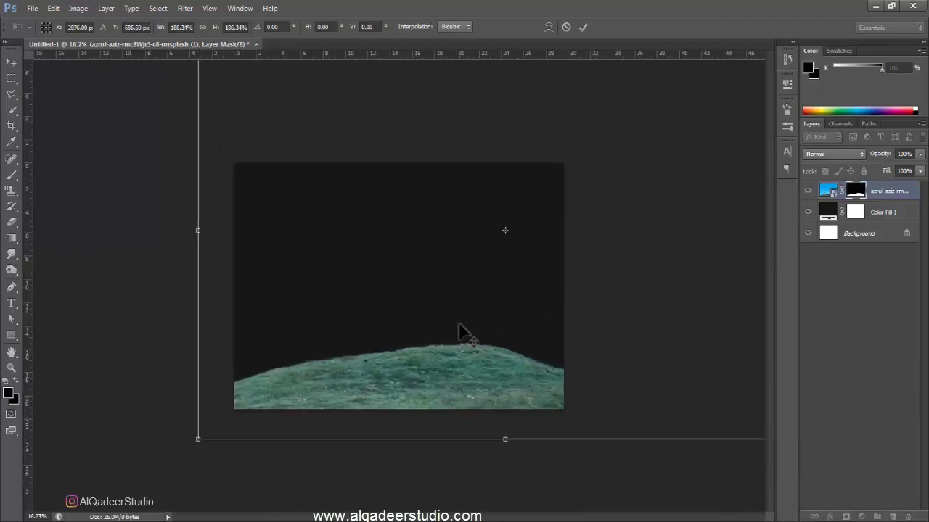
scroll(460, 331, "down", 1)
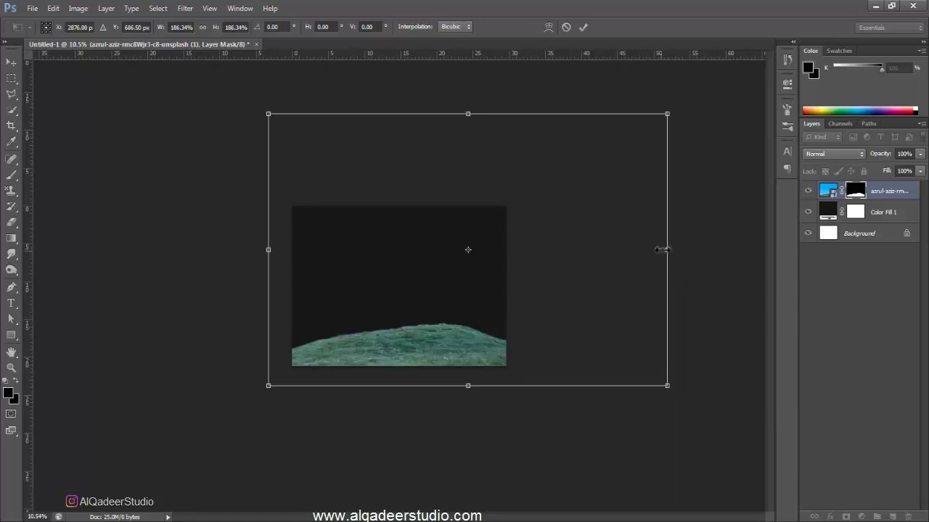
left_click_drag(664, 248, 608, 249)
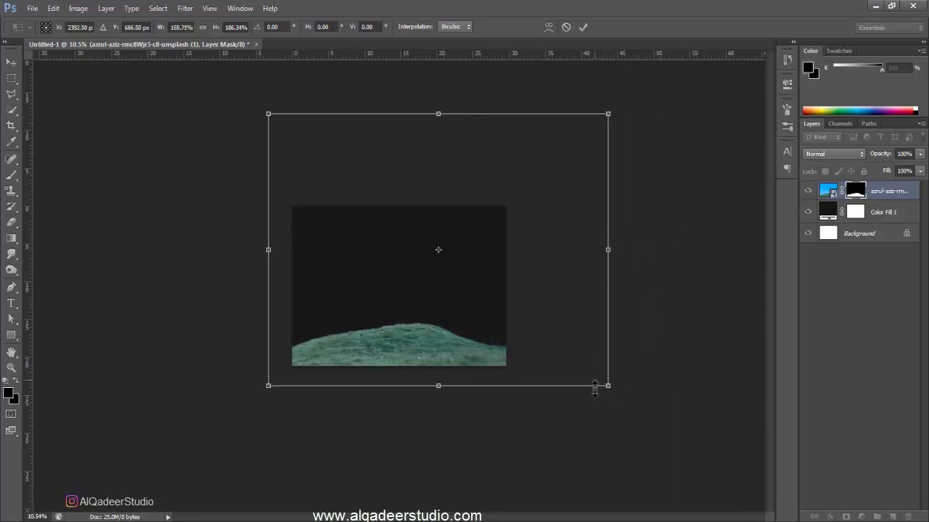
left_click_drag(613, 394, 632, 403)
mouse_move(439, 325)
left_mouse_down()
mouse_move(464, 317)
mouse_move(457, 315)
left_mouse_up()
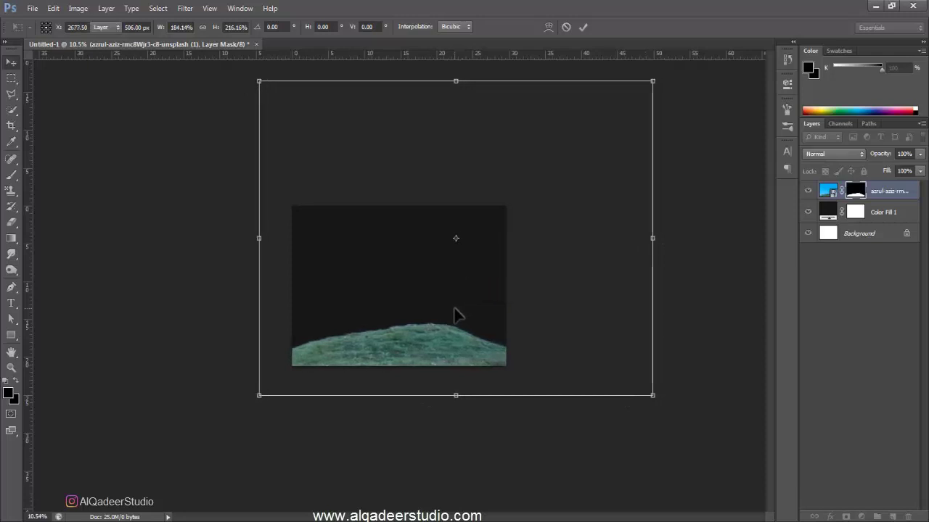
Apply the hill transform, select Color Fill 1, and drag in the storm-cloud photo
key("ctrl+0")
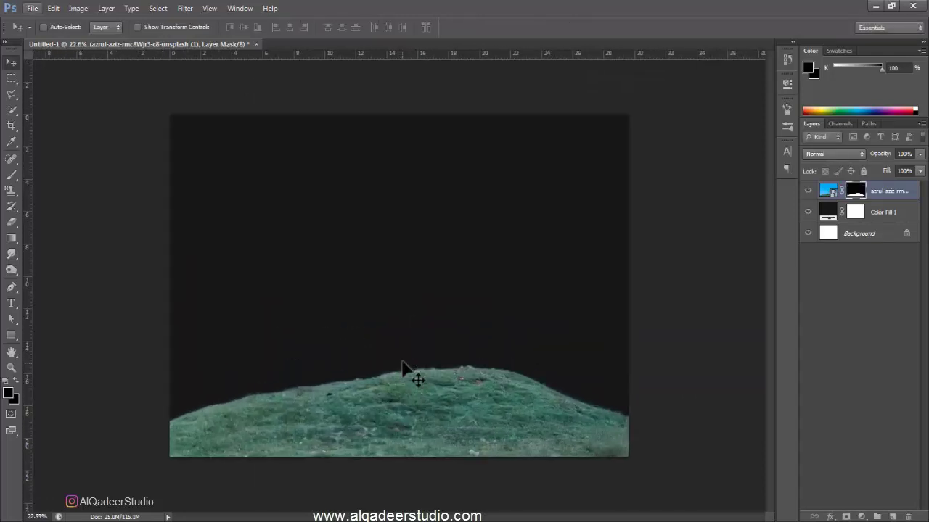
left_click(888, 217)
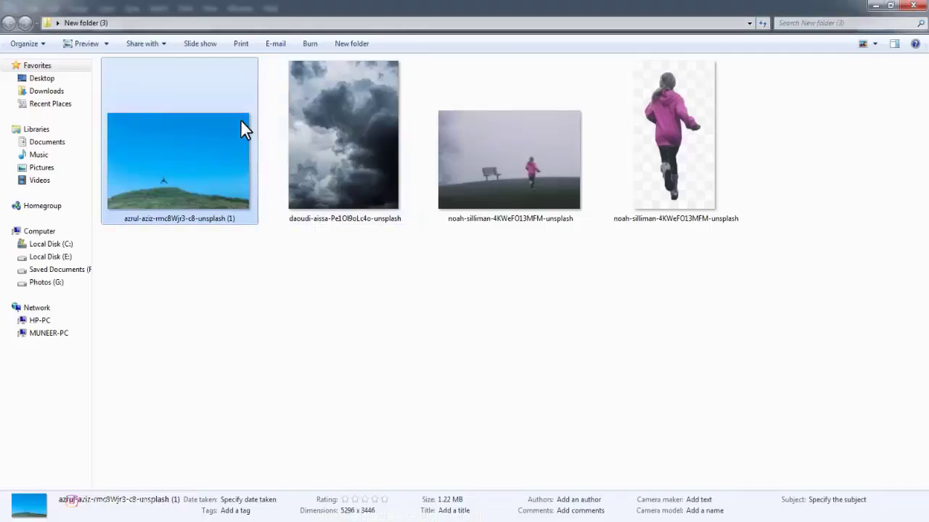
mouse_move(312, 142)
left_mouse_down()
mouse_move(94, 508)
mouse_move(355, 338)
left_mouse_up()
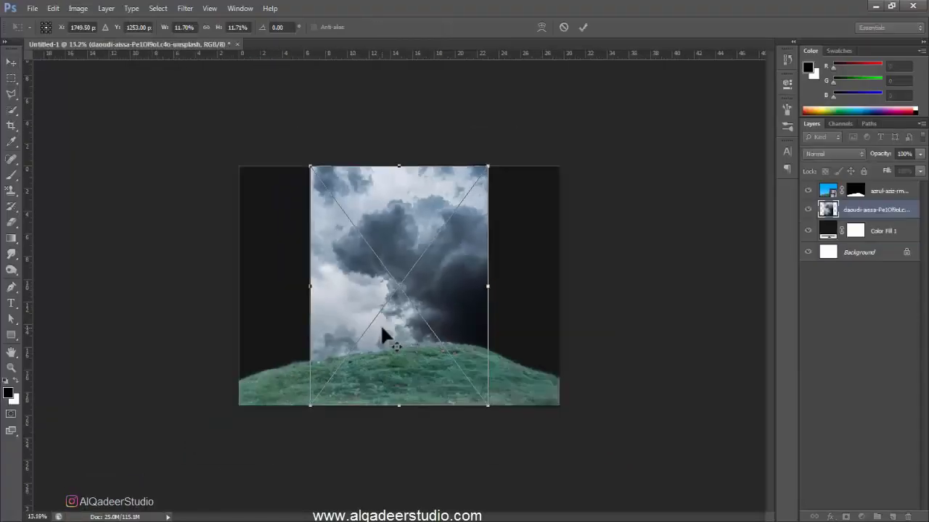
Scale the storm-cloud photo to cover the canvas and set its layer opacity to 24%
scroll(470, 397, "down", 1)
left_click_drag(465, 374, 601, 435)
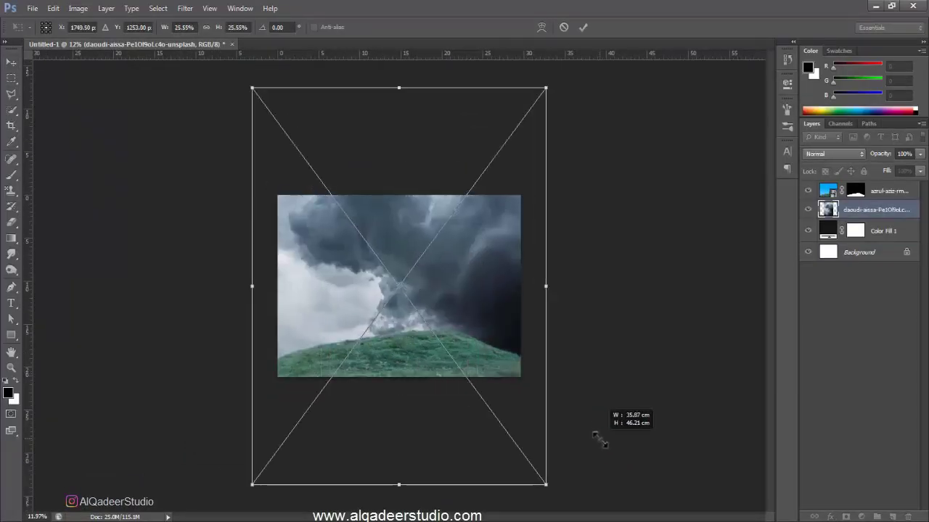
mouse_move(487, 338)
left_mouse_down()
mouse_move(500, 341)
mouse_move(511, 406)
left_mouse_up()
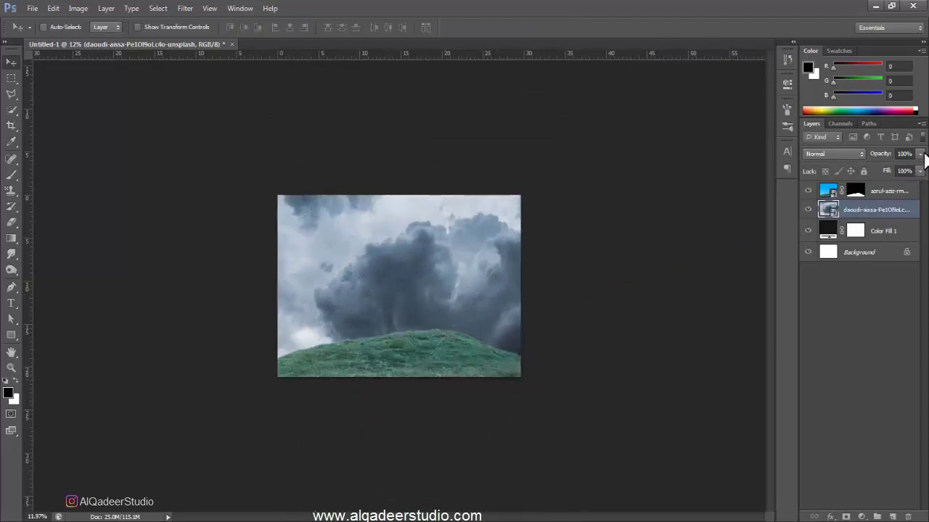
left_click(874, 167)
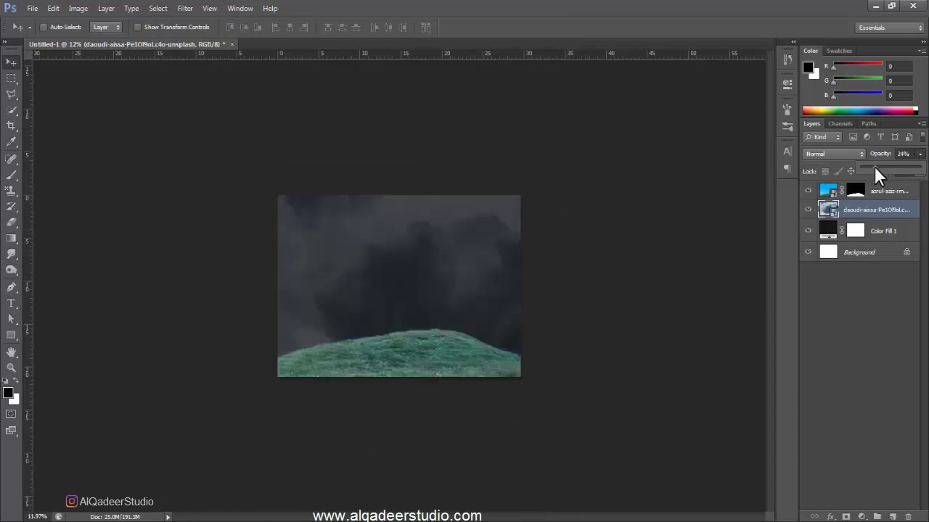
left_click(898, 210)
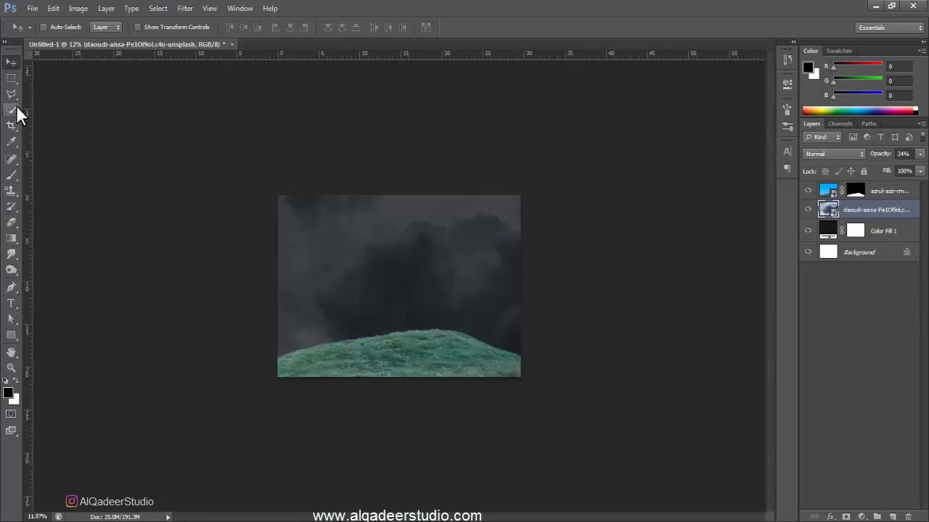
On a new layer, fill a tall rectangular selection above the hilltop with white
left_click(11, 78)
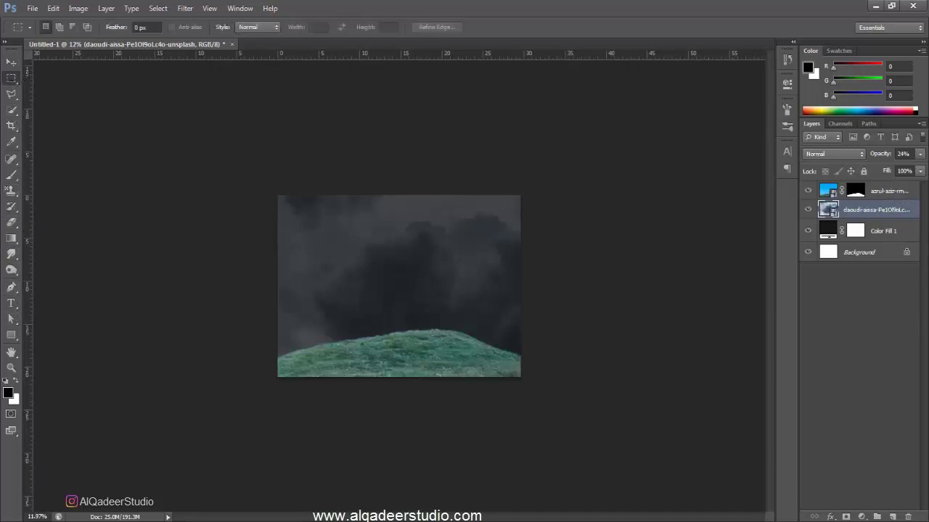
left_click(891, 516)
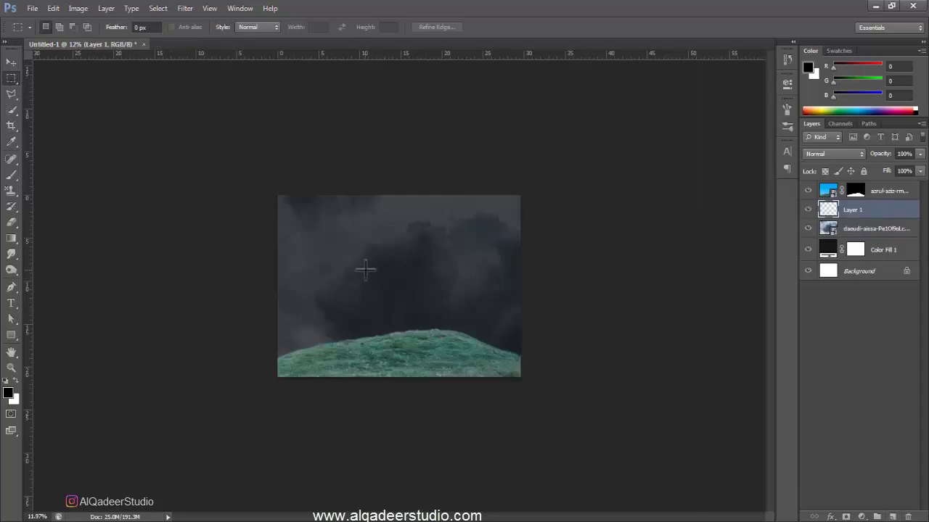
left_click_drag(365, 269, 436, 368)
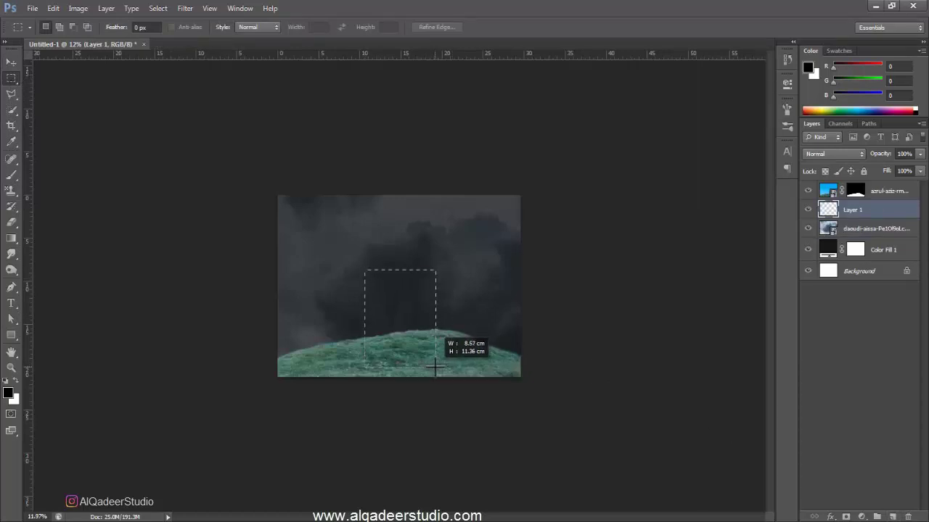
left_click_drag(435, 367, 433, 368)
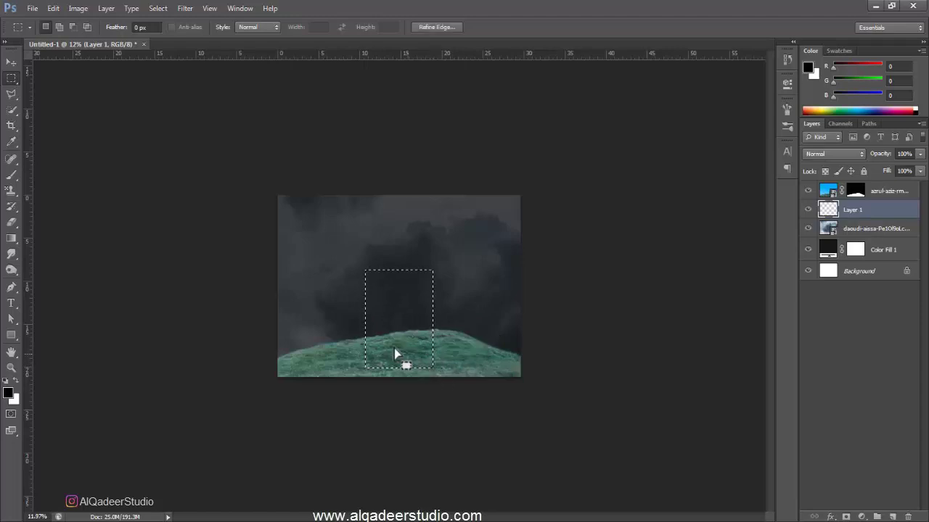
key("ctrl+BackSpace")
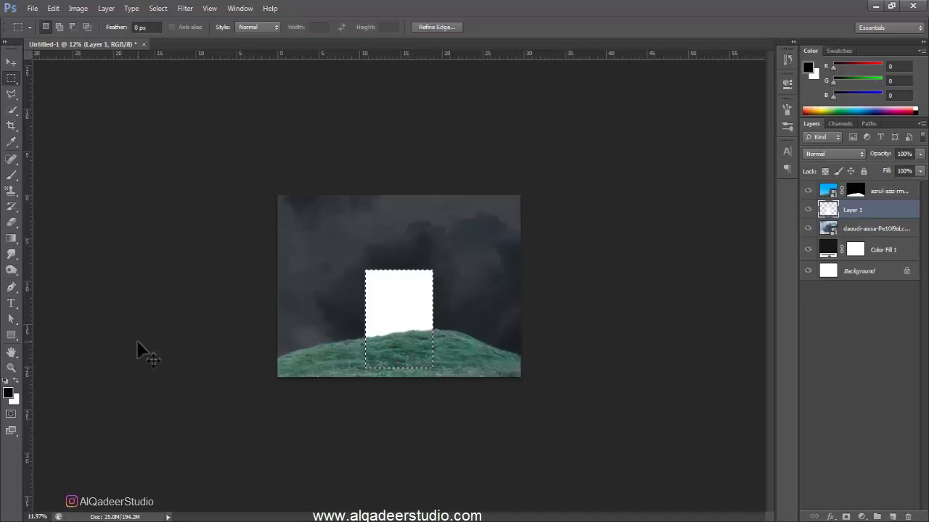
key("ctrl+d")
Move the white doorway onto the hilltop and align it to the canvas horizontal centre
key("v")
left_click_drag(397, 311, 403, 279)
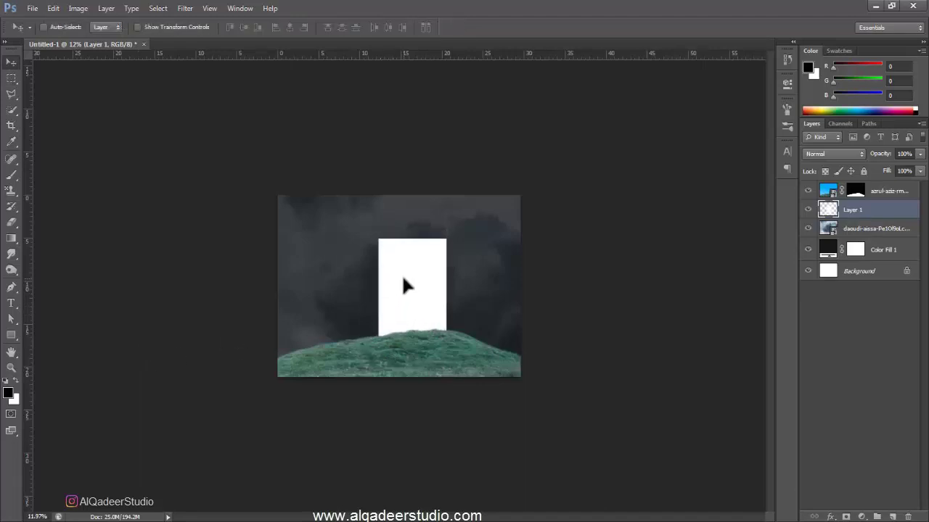
key("Left")
key("ctrl+a")
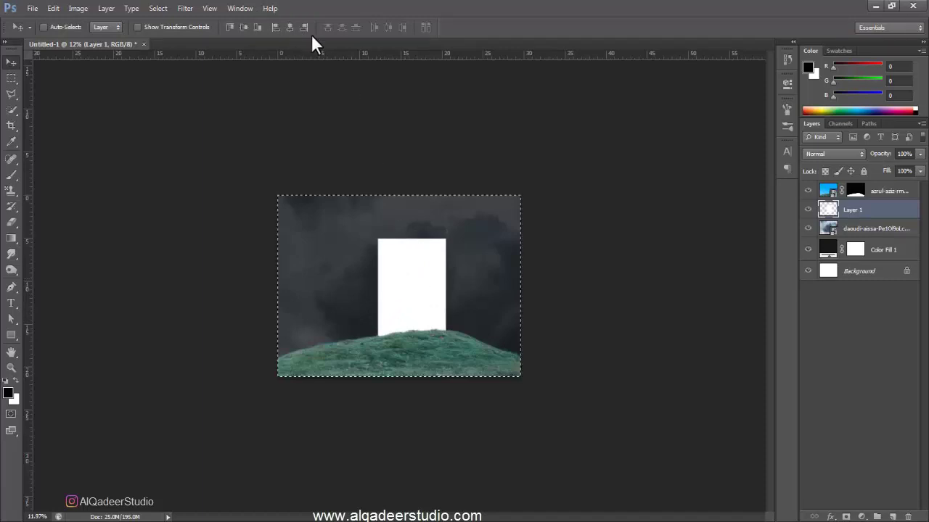
left_click(289, 26)
key("ctrl+d")
scroll(413, 338, "up", 2)
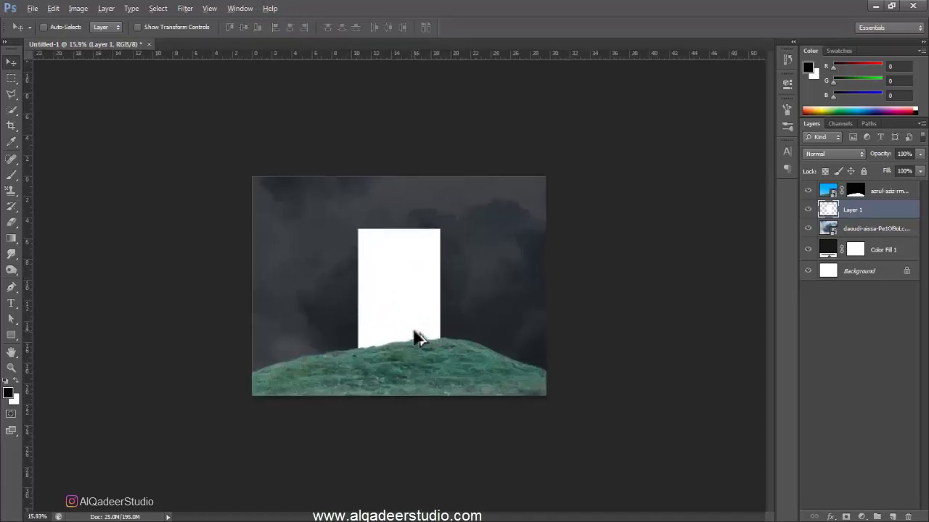
scroll(414, 337, "up", 2)
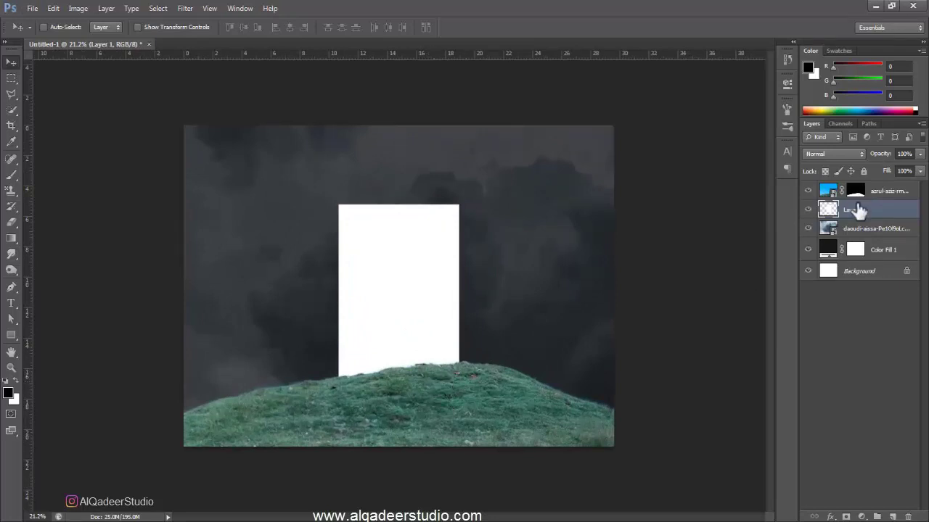
Reselect Layer 1 and drag the second cloud photo into the document
left_click(908, 229)
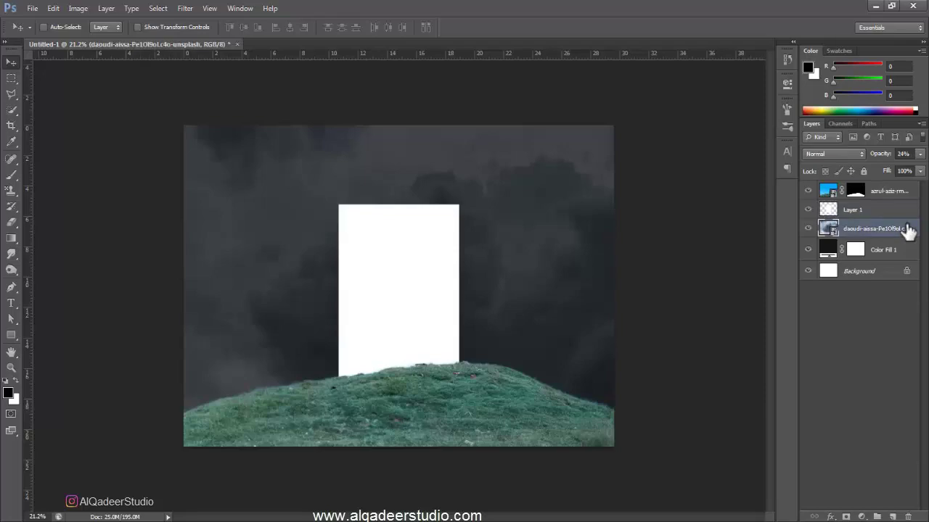
left_click(897, 212)
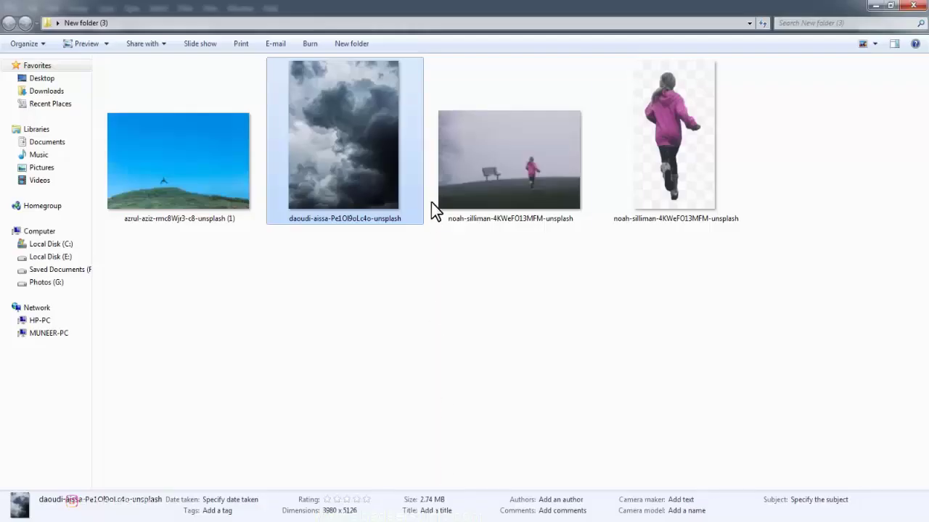
mouse_move(356, 158)
left_mouse_down()
mouse_move(85, 508)
mouse_move(442, 299)
left_mouse_up()
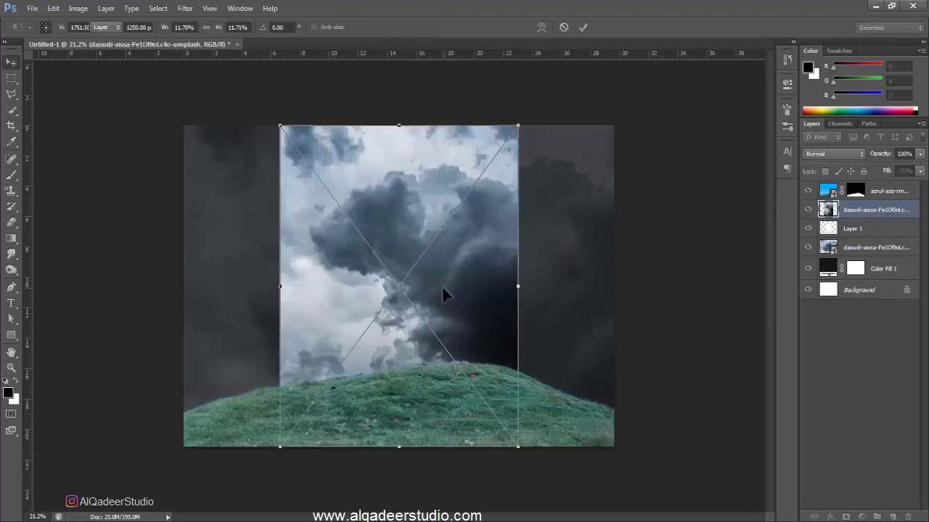
Commit the second cloud photo and clip it to the white doorway layer
key("Return")
right_click(869, 222)
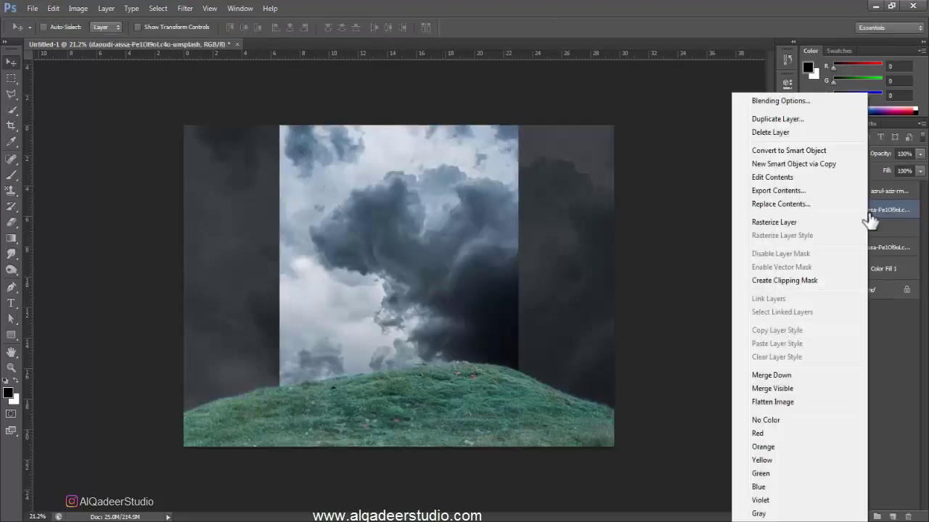
left_click(783, 281)
Scale the clipped clouds down proportionally and nudge them lower inside the doorway
key("ctrl+t")
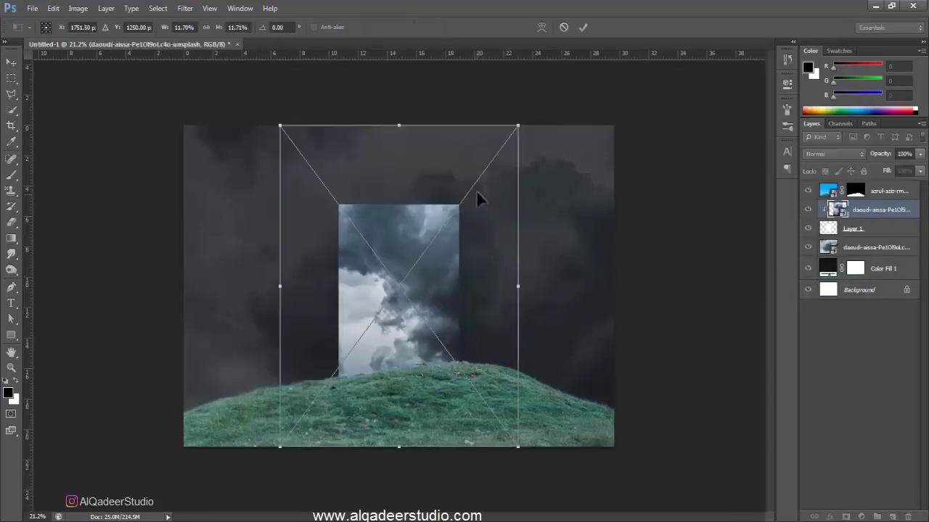
left_click_drag(520, 122, 487, 166)
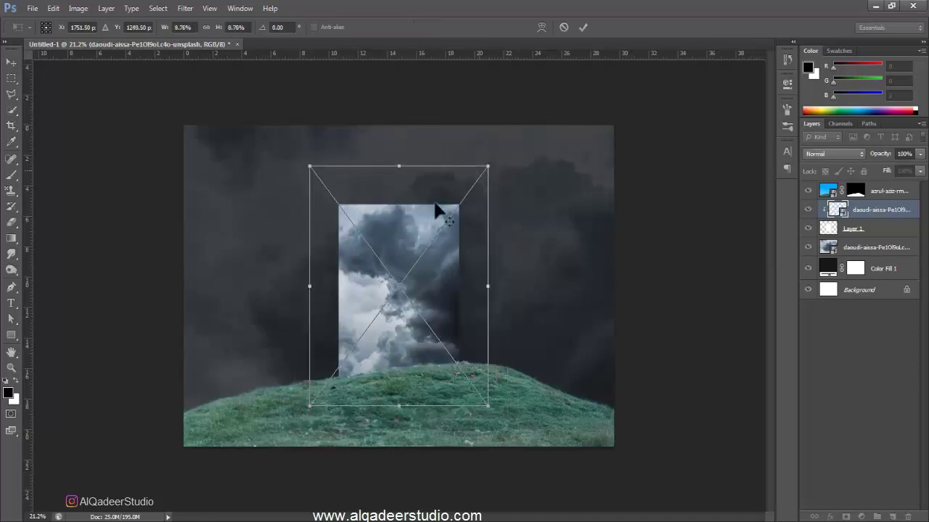
left_click_drag(435, 207, 438, 224)
key("Return")
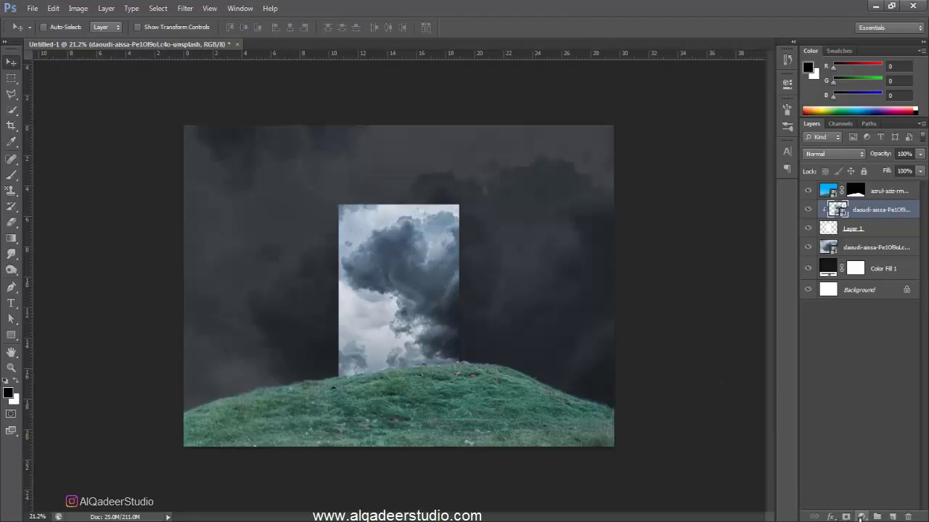
left_click(861, 517)
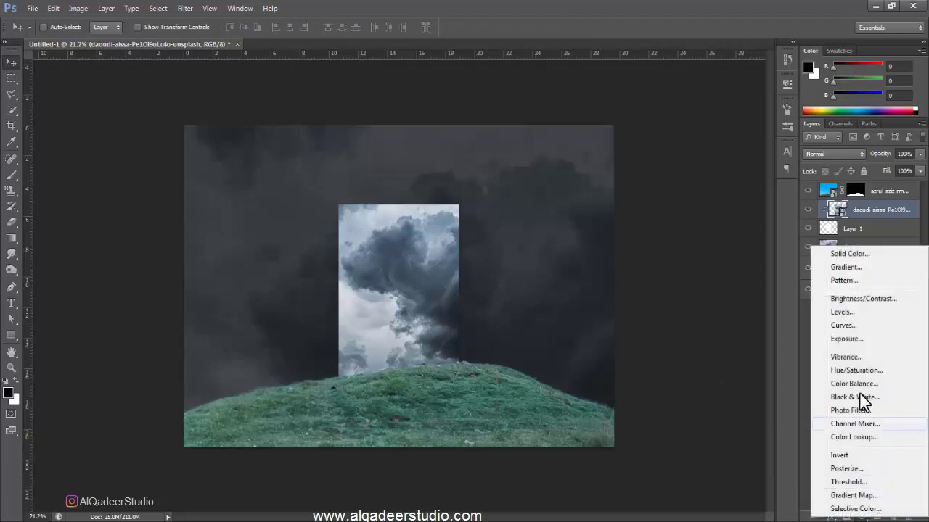
Add a Levels adjustment brightening the doorway clouds' highlights and reposition the clouds inside the door
left_click(855, 313)
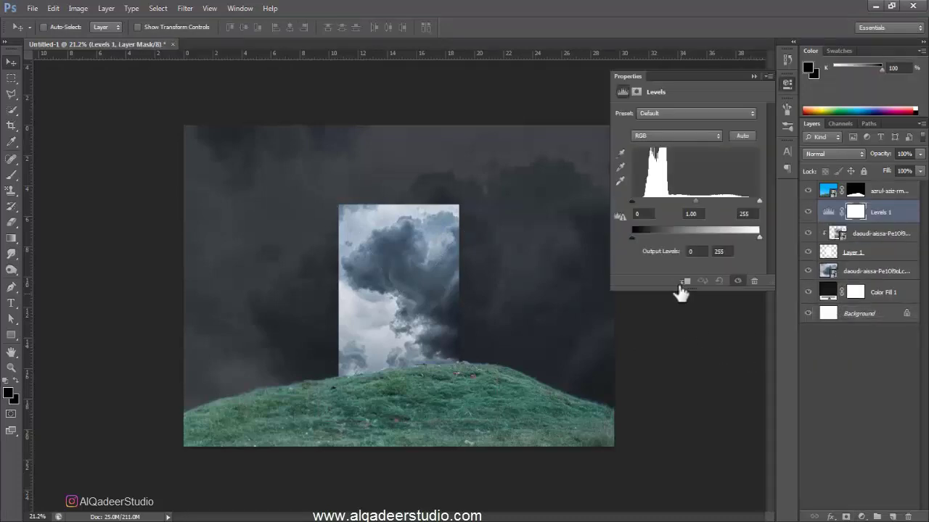
left_click_drag(758, 200, 735, 206)
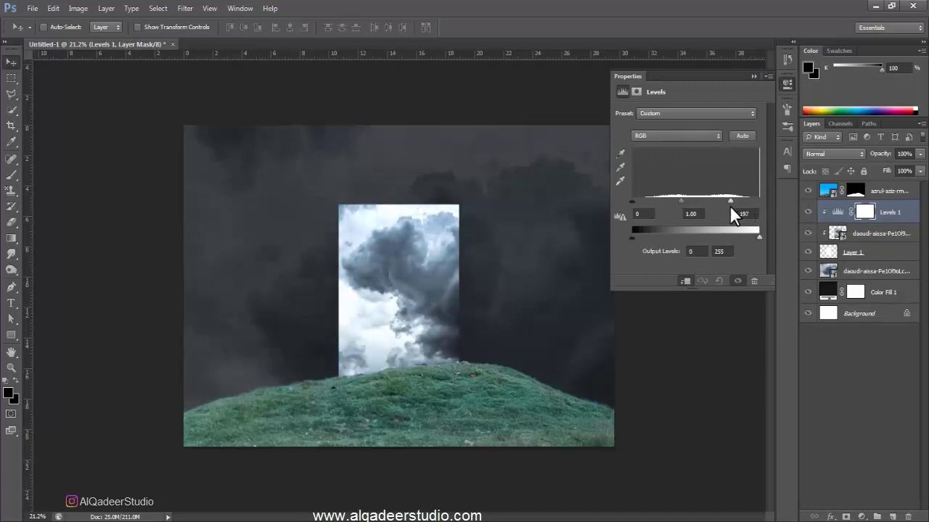
left_click(877, 234)
left_click_drag(399, 273, 416, 293)
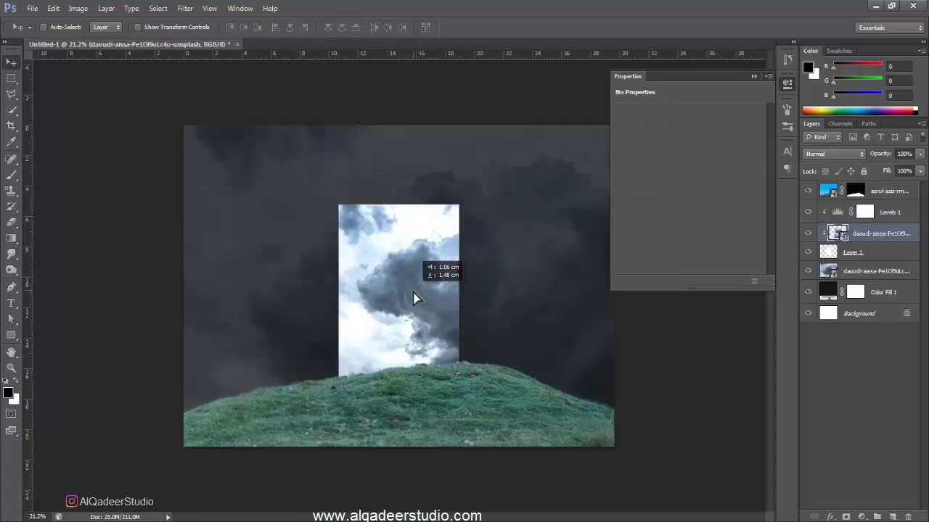
left_click_drag(414, 297, 409, 293)
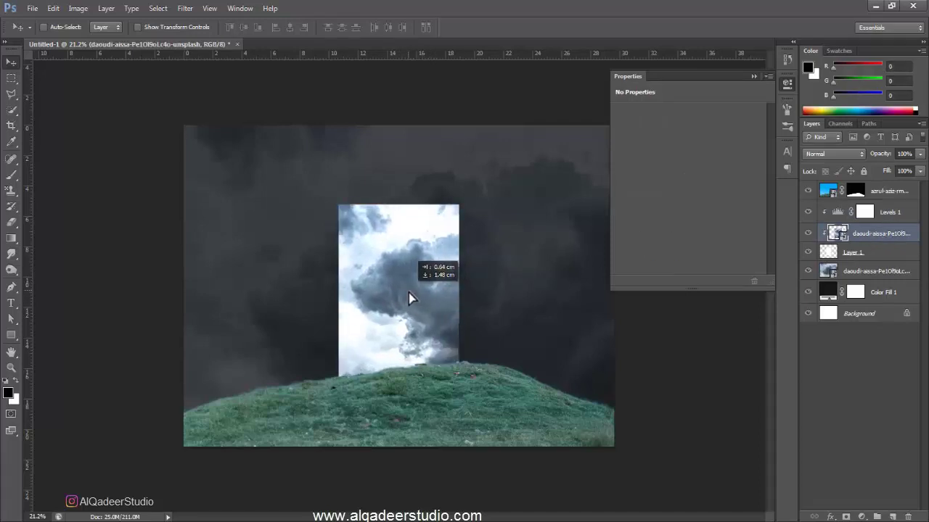
Check the backdrop cloud layer's 18% opacity and collapse the Properties panel
left_click(874, 270)
left_click(920, 154)
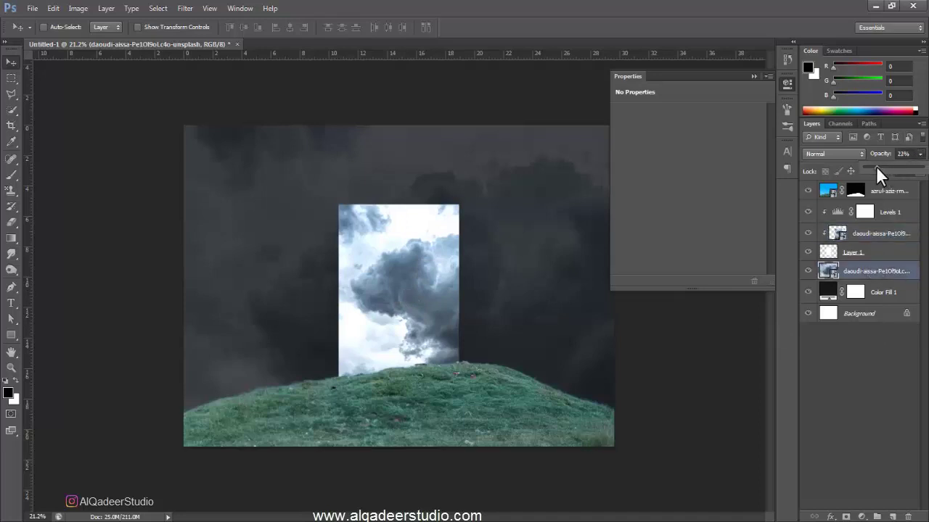
left_click(755, 76)
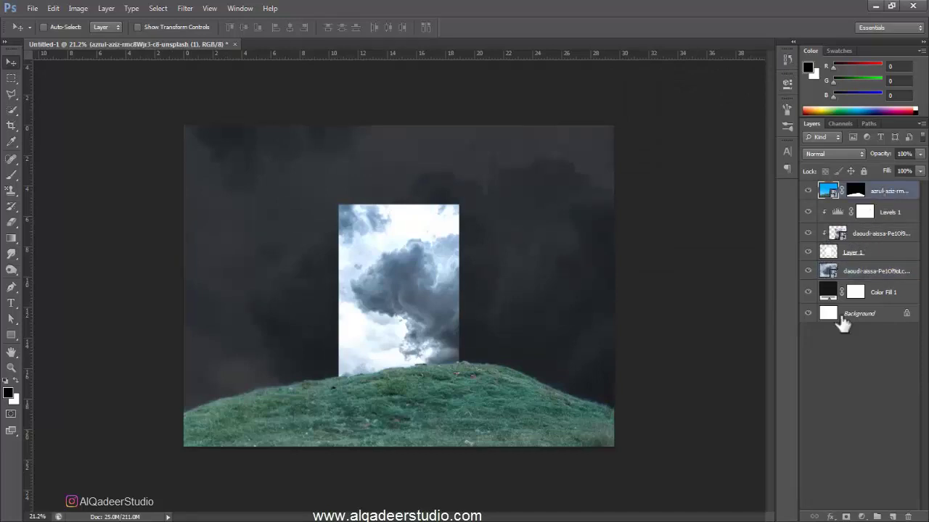
Add a Brightness/Contrast adjustment over the hill with brightness set to -150
left_click(862, 516)
left_click(849, 294)
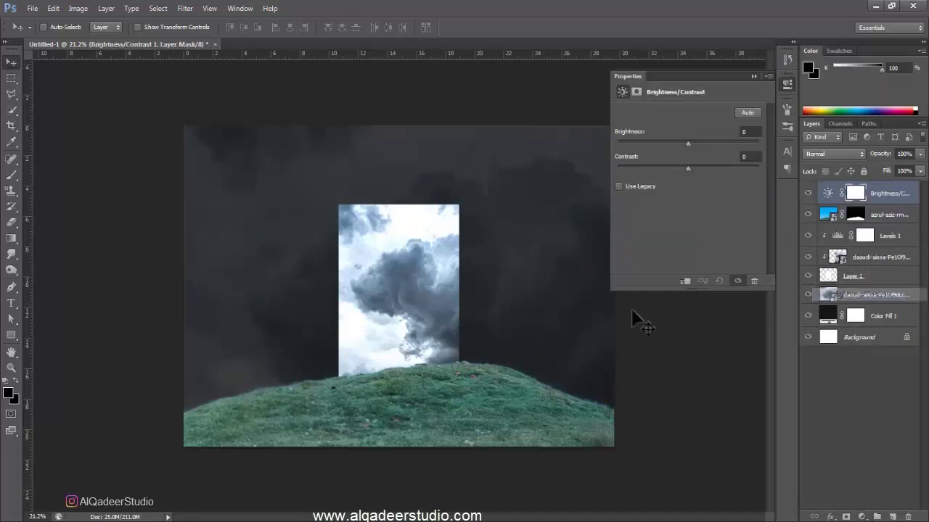
left_click_drag(688, 142, 478, 152)
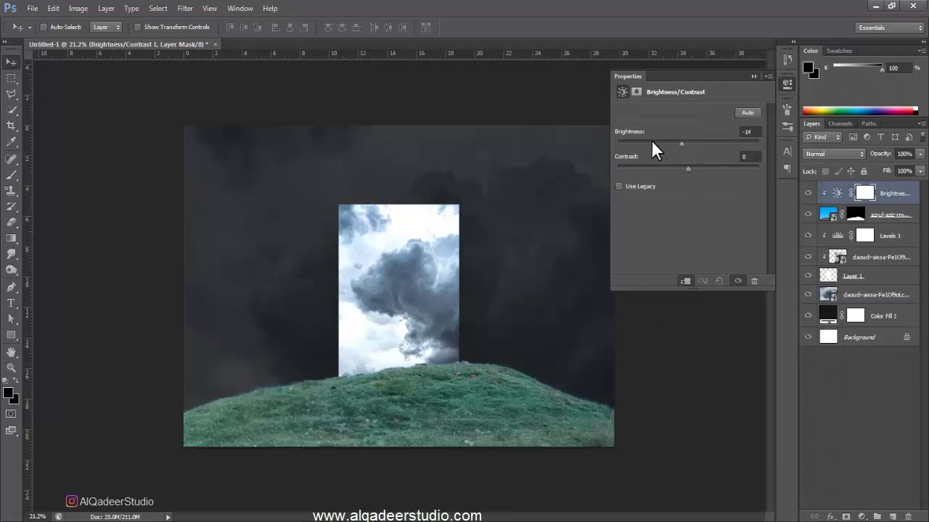
left_click(753, 76)
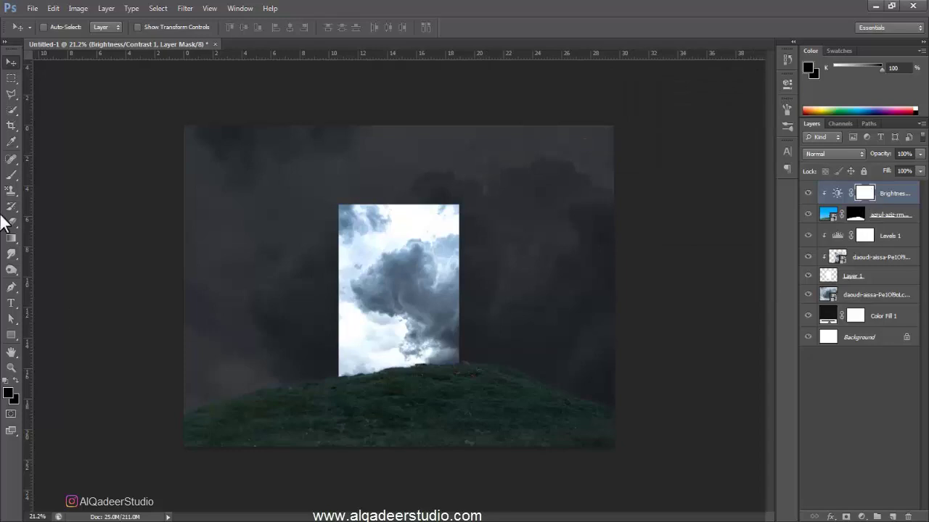
Set up a soft 216 px, 0% hardness Brush
left_click(12, 174)
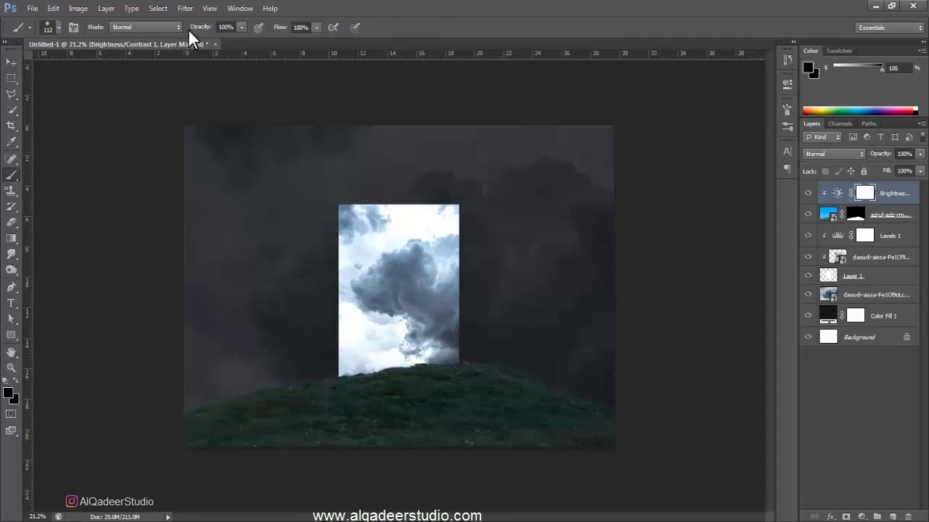
right_click(414, 278, "alt")
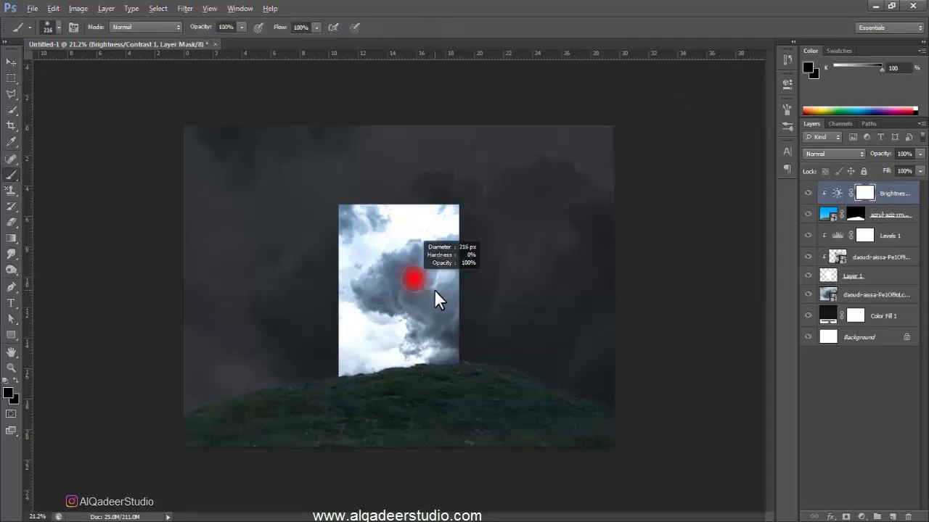
right_click(435, 291)
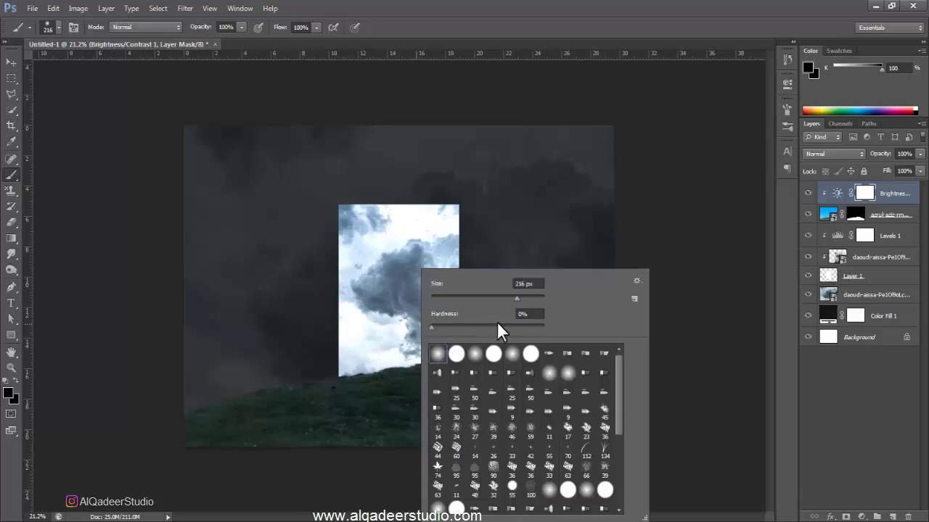
key("Return")
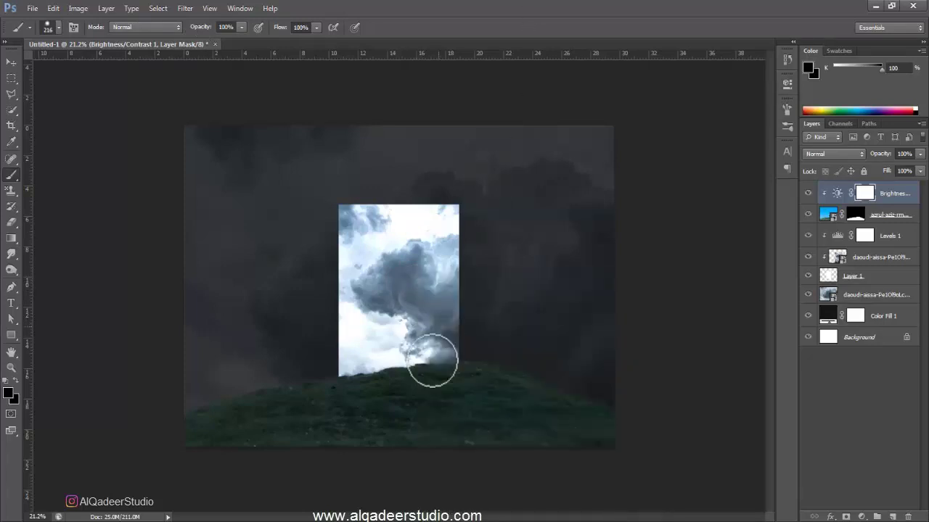
Paint on the darkening mask to reveal a lighter grass path leading down from the doorway
mouse_move(443, 366)
left_mouse_down()
mouse_move(458, 438)
mouse_move(513, 508)
left_mouse_up()
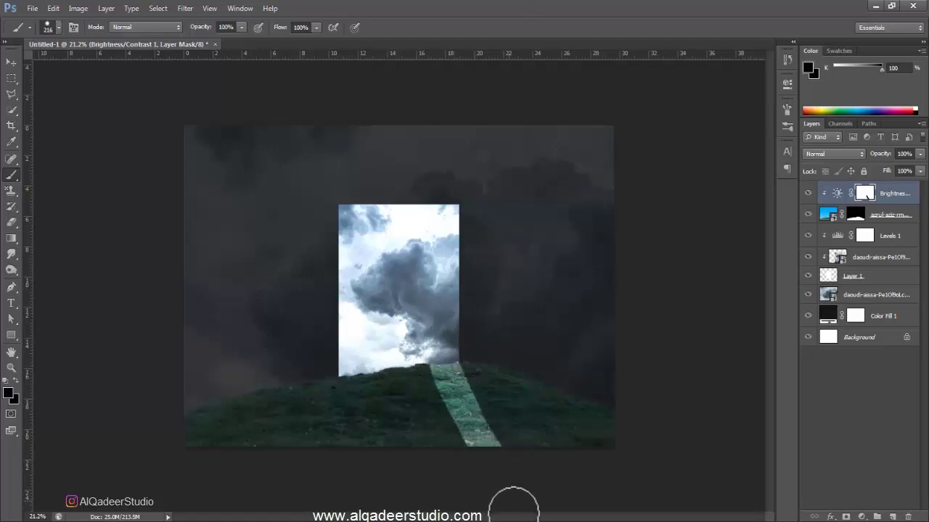
left_click_drag(434, 372, 459, 498)
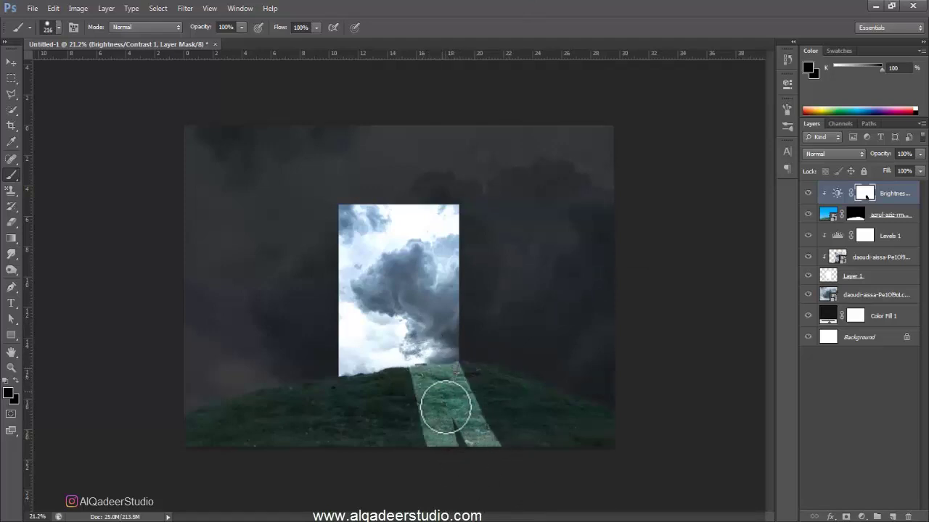
mouse_move(415, 373)
left_mouse_down()
mouse_move(391, 336)
mouse_move(353, 417)
mouse_move(361, 369)
left_mouse_up()
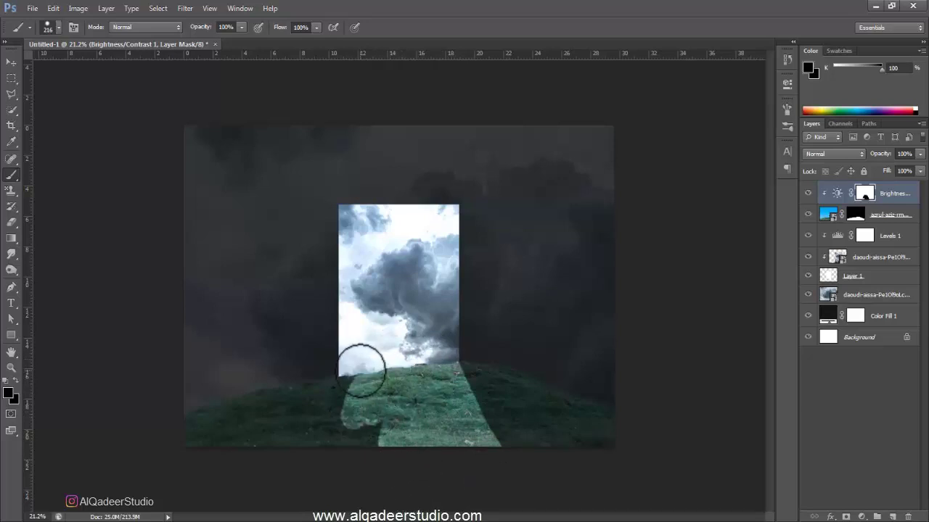
left_click_drag(329, 451, 350, 412)
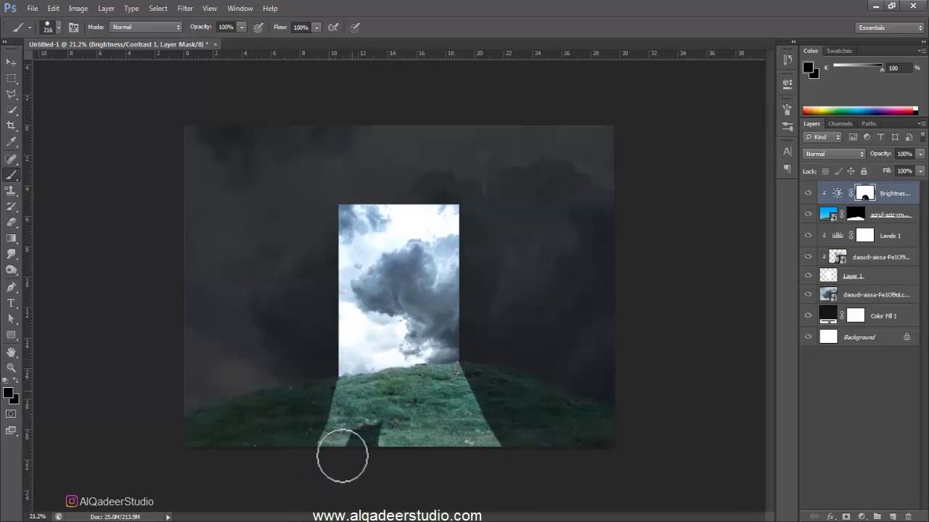
left_click_drag(352, 508, 367, 403)
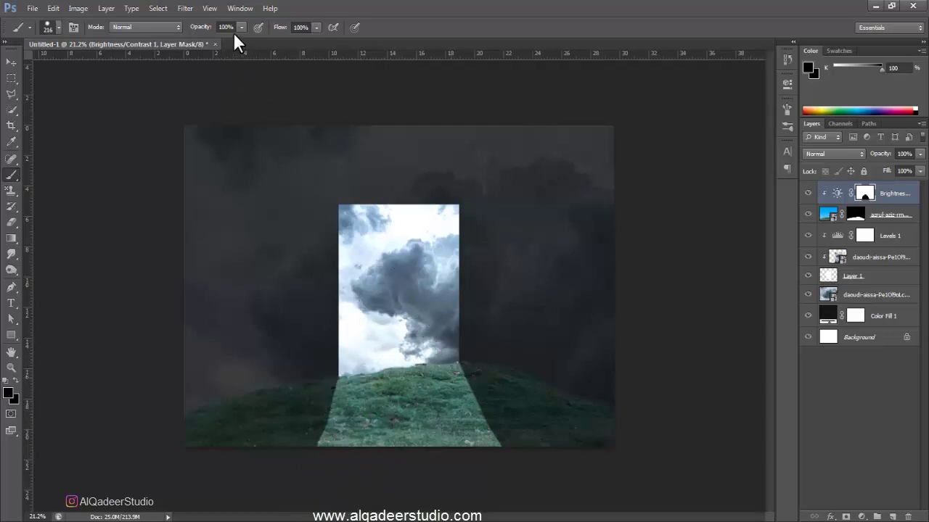
Lower the brush opacity to 31% and recheck the brush settings
left_click_drag(205, 39, 201, 39)
right_click(400, 270)
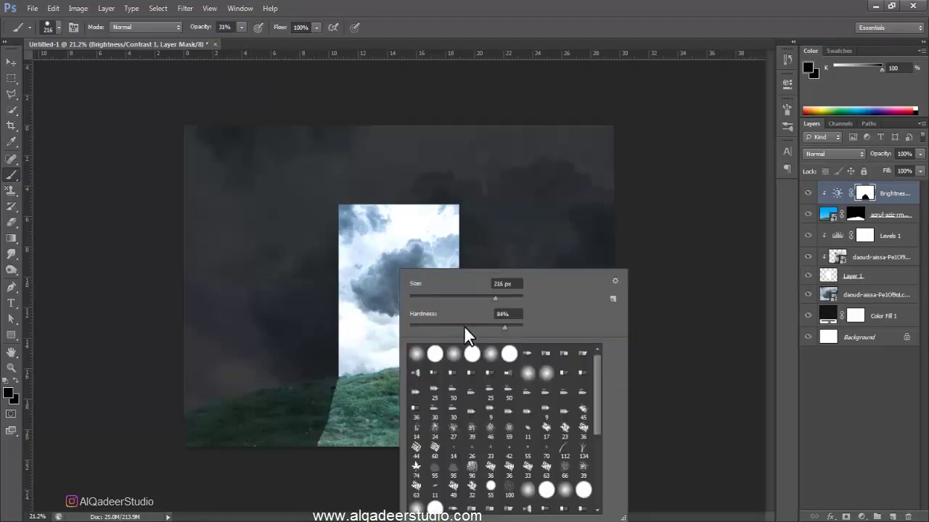
double_click(441, 7)
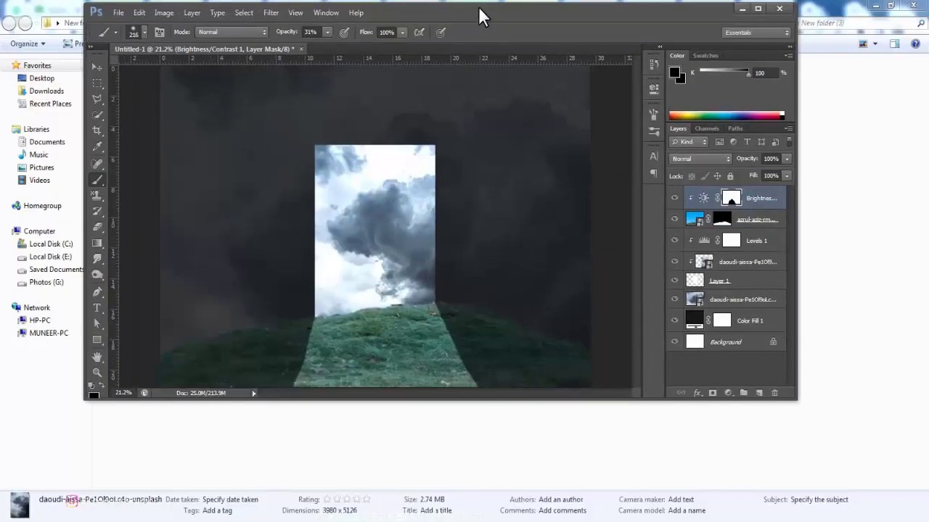
Enlarge the brush to 274 px and soften the shadow edges at the wall bases on the mask
scroll(470, 389, "up", 1, "alt")
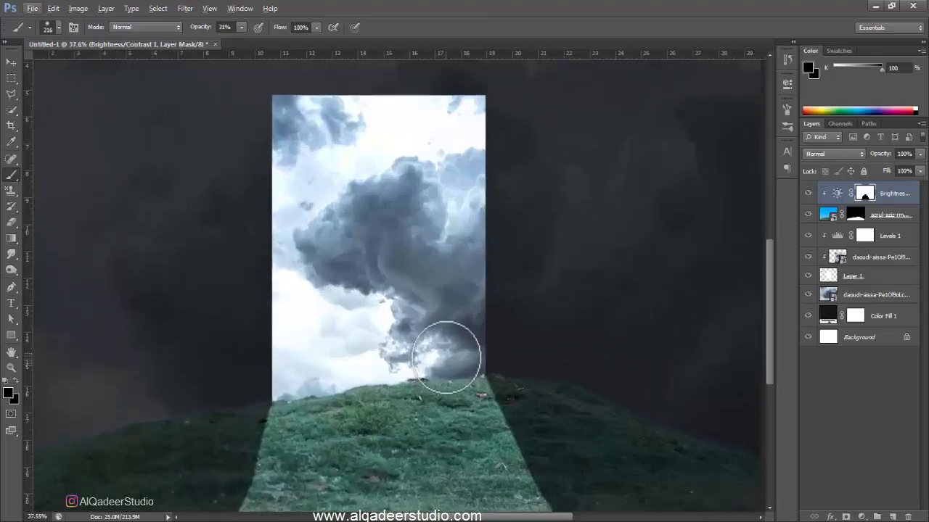
scroll(452, 353, "up", 1, "alt")
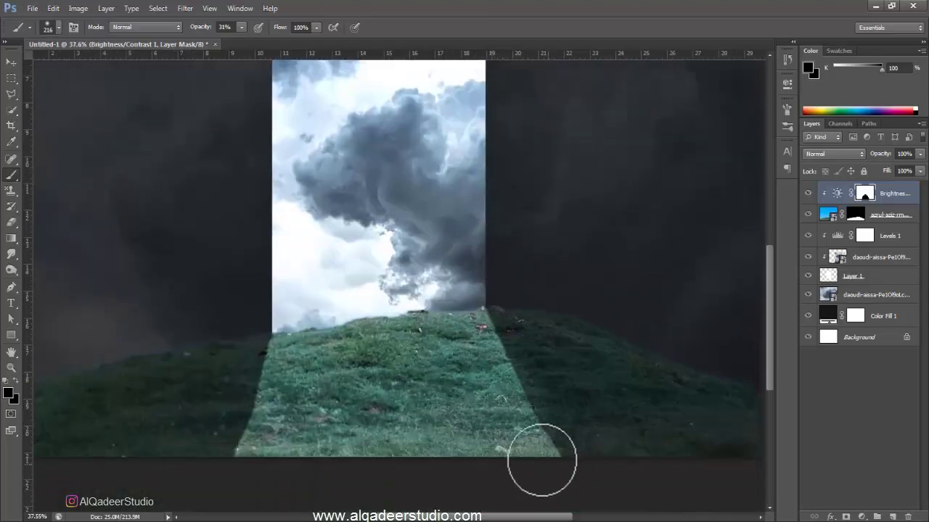
key("bracketright")
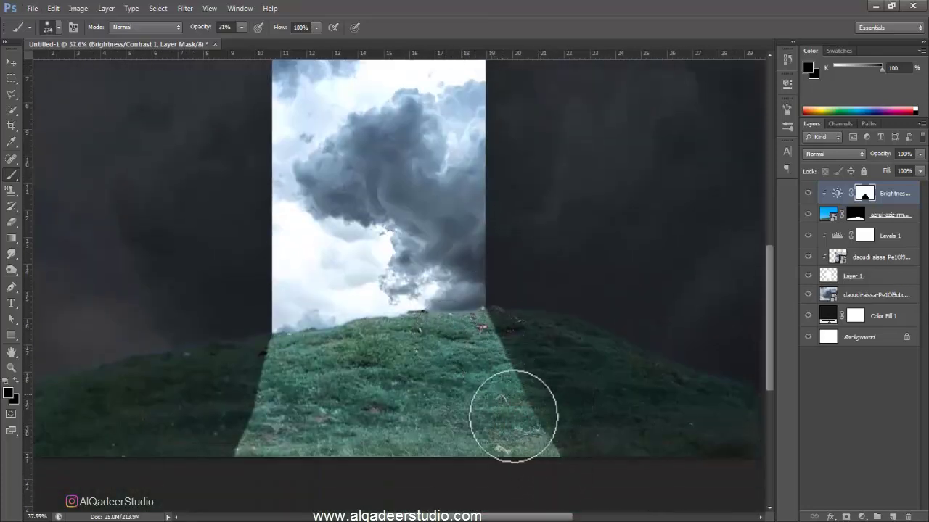
mouse_move(462, 344)
left_mouse_down()
mouse_move(472, 332)
mouse_move(519, 464)
left_mouse_up()
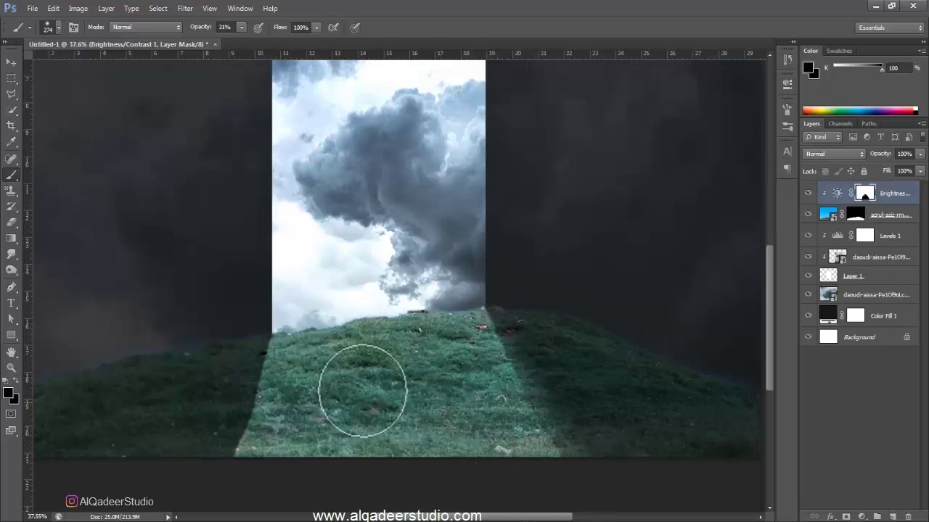
left_click_drag(272, 379, 207, 498)
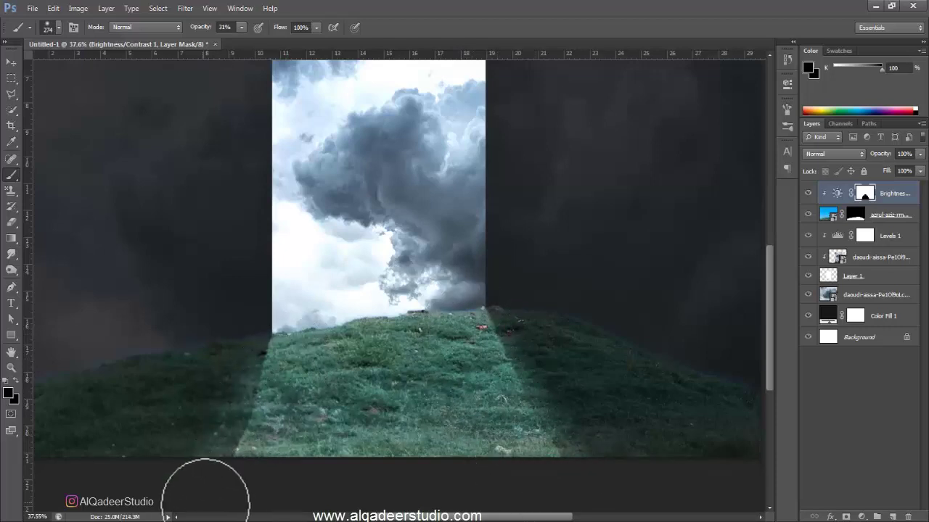
mouse_move(278, 398)
left_mouse_down()
mouse_move(288, 346)
mouse_move(224, 484)
left_mouse_up()
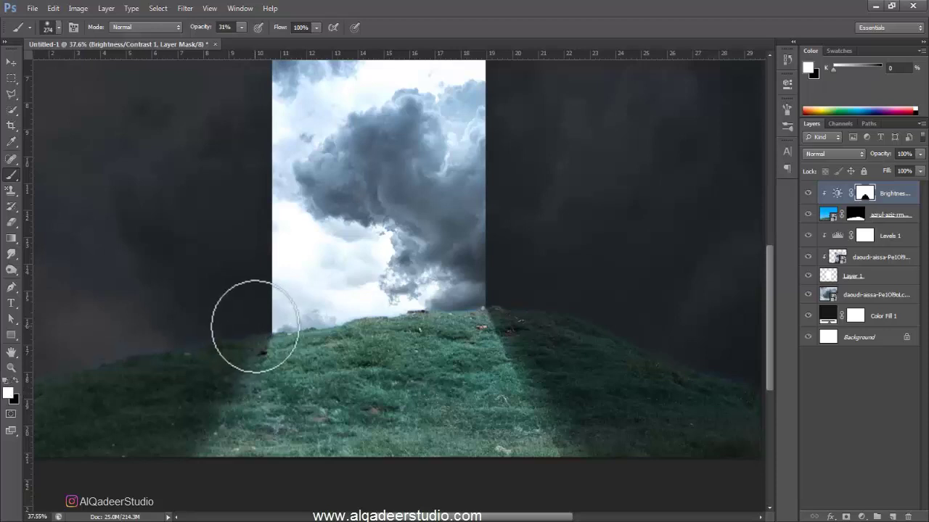
mouse_move(255, 326)
left_mouse_down()
mouse_move(234, 336)
mouse_move(238, 326)
mouse_move(246, 320)
mouse_move(232, 353)
mouse_move(243, 326)
mouse_move(232, 325)
mouse_move(197, 410)
mouse_move(230, 338)
mouse_move(189, 388)
left_mouse_up()
Widen the brush to 501 px and blend the bottom grass below the doorway
right_click(222, 404, "alt")
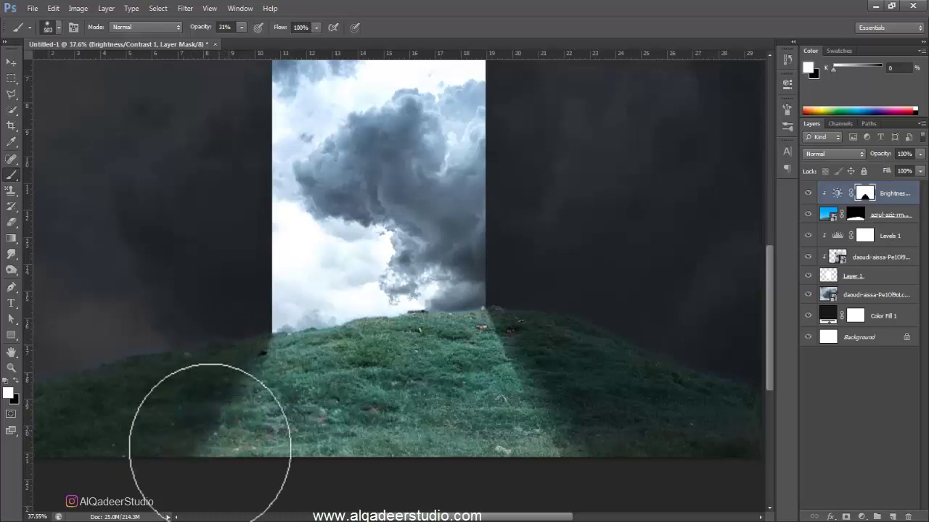
mouse_move(207, 445)
left_mouse_down()
mouse_move(425, 460)
mouse_move(597, 445)
mouse_move(588, 444)
mouse_move(566, 357)
mouse_move(582, 439)
mouse_move(483, 460)
mouse_move(525, 457)
left_mouse_up()
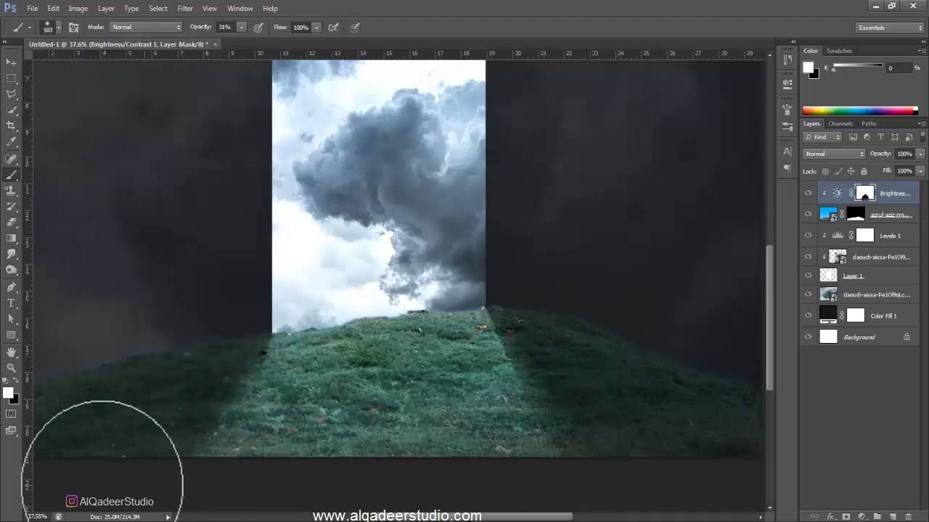
scroll(404, 394, "down", 1)
scroll(404, 394, "down", 1)
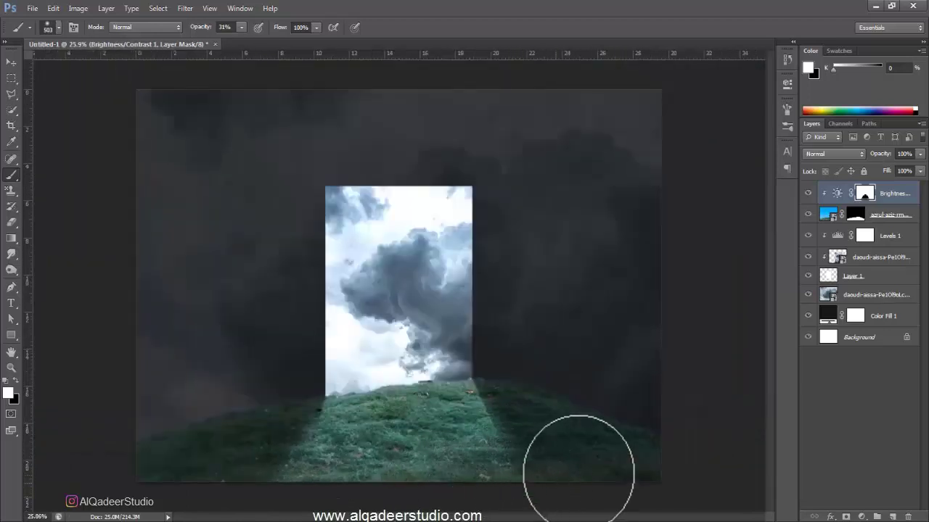
left_click_drag(564, 466, 404, 477)
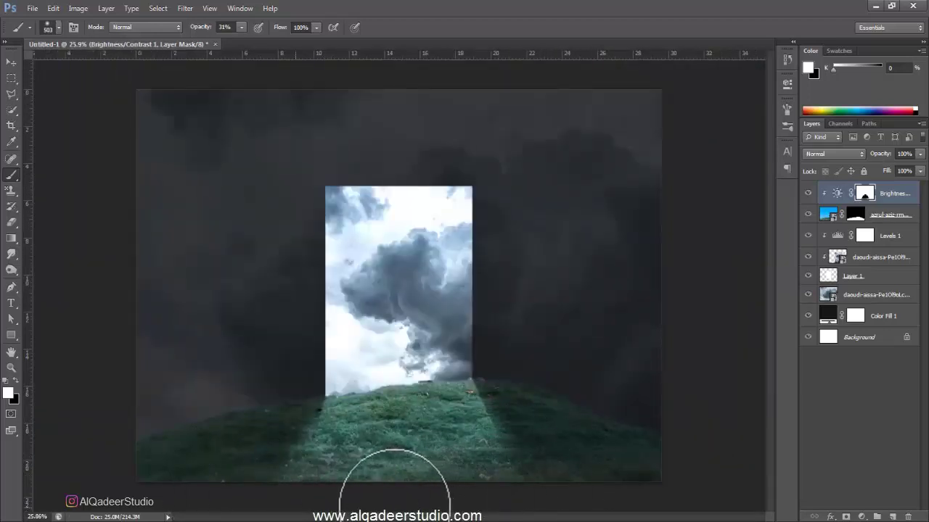
scroll(538, 435, "up", 1)
scroll(539, 436, "up", 1)
scroll(419, 406, "down", 1)
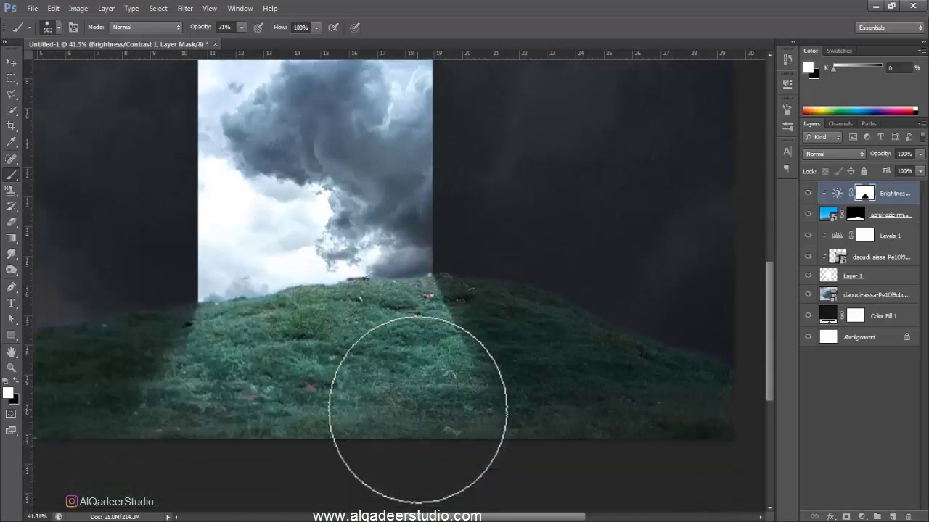
scroll(417, 404, "down", 1)
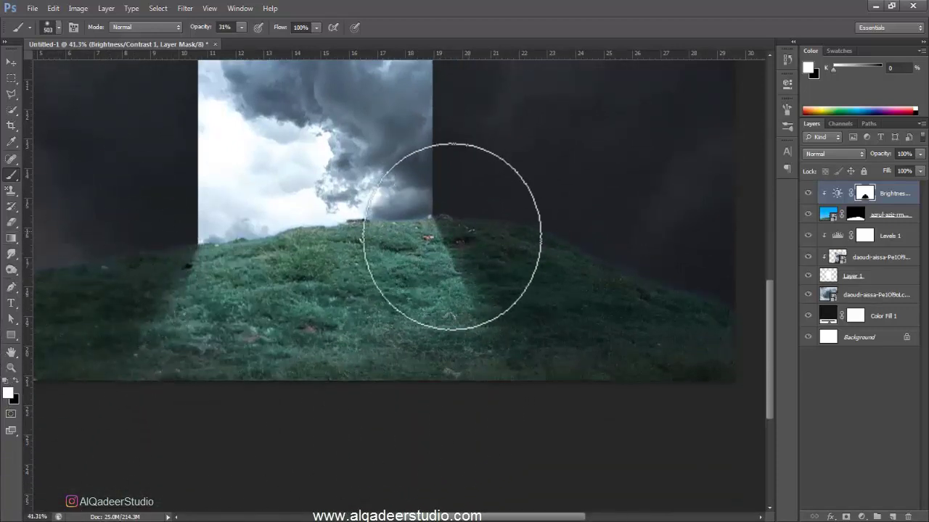
With a black 193 px brush at 12% opacity, blend the seam between lit and shaded grass
key("x")
scroll(441, 244, "up", 2)
left_click_drag(441, 247, 375, 254)
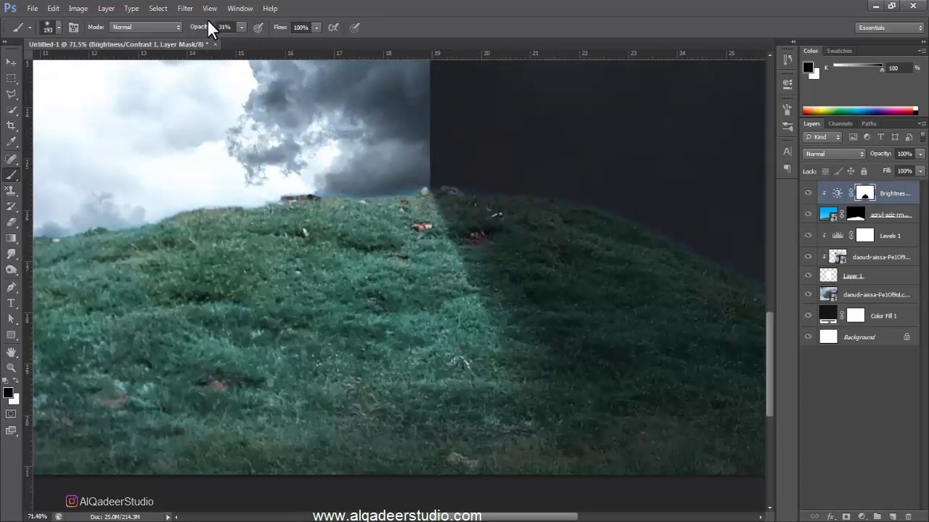
left_click_drag(203, 26, 187, 29)
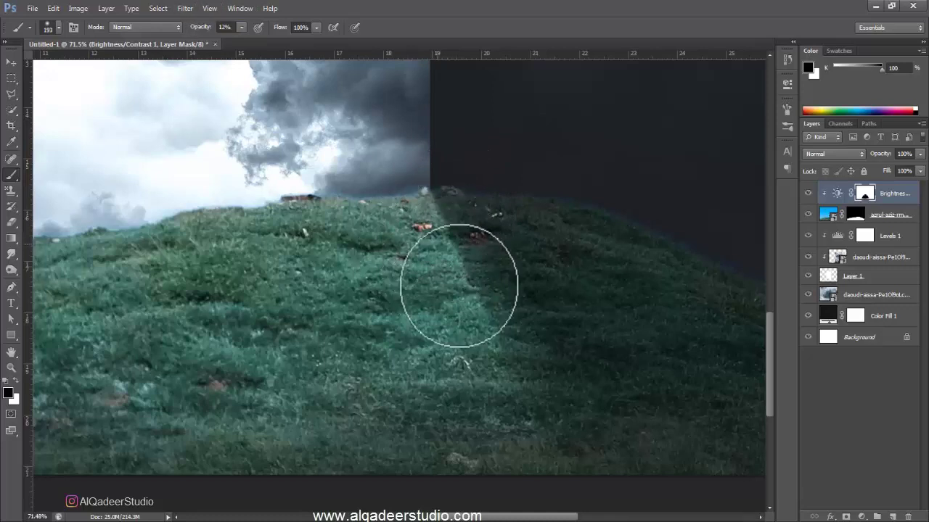
mouse_move(450, 281)
left_mouse_down()
mouse_move(443, 241)
mouse_move(443, 269)
mouse_move(489, 367)
mouse_move(406, 186)
mouse_move(458, 332)
mouse_move(541, 438)
mouse_move(473, 297)
mouse_move(392, 207)
mouse_move(543, 338)
mouse_move(321, 259)
mouse_move(300, 310)
mouse_move(301, 300)
mouse_move(288, 309)
mouse_move(297, 302)
mouse_move(278, 394)
mouse_move(296, 327)
mouse_move(290, 343)
mouse_move(283, 319)
mouse_move(278, 333)
left_mouse_up()
Enlarge the brush to 497 px and soften the grass beside and below the doorway
scroll(565, 363, "down", 3)
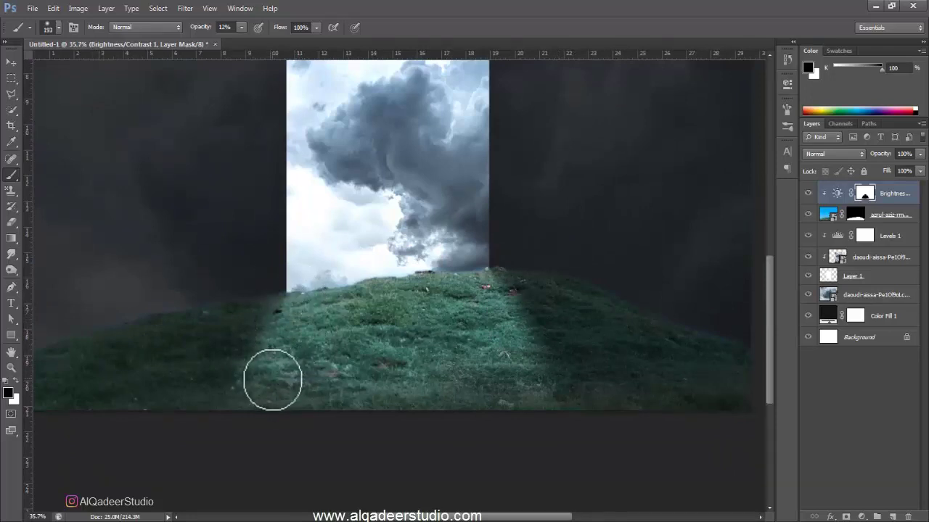
scroll(406, 332, "down", 3)
scroll(470, 352, "down", 1)
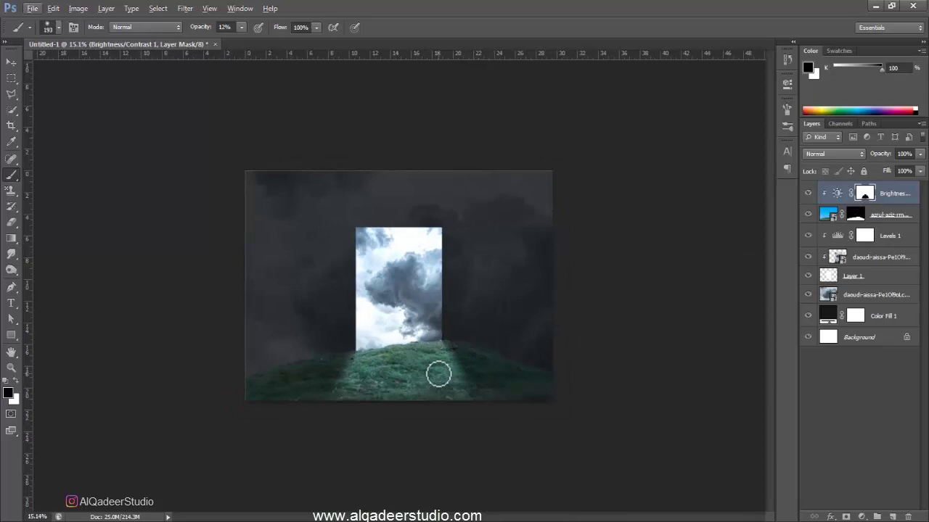
left_click_drag(439, 378, 454, 395)
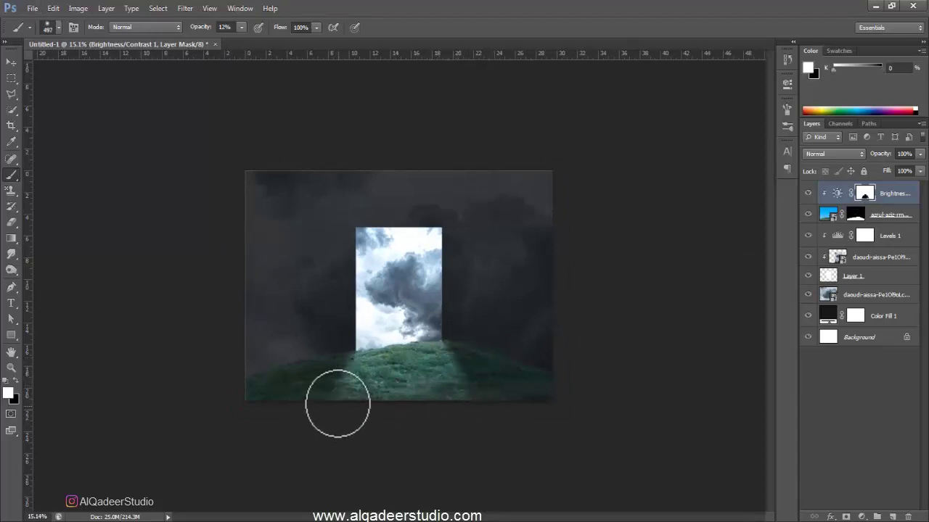
mouse_move(336, 399)
left_mouse_down()
mouse_move(334, 371)
mouse_move(354, 388)
mouse_move(344, 399)
mouse_move(410, 394)
mouse_move(382, 379)
mouse_move(475, 387)
mouse_move(341, 384)
mouse_move(377, 398)
left_mouse_up()
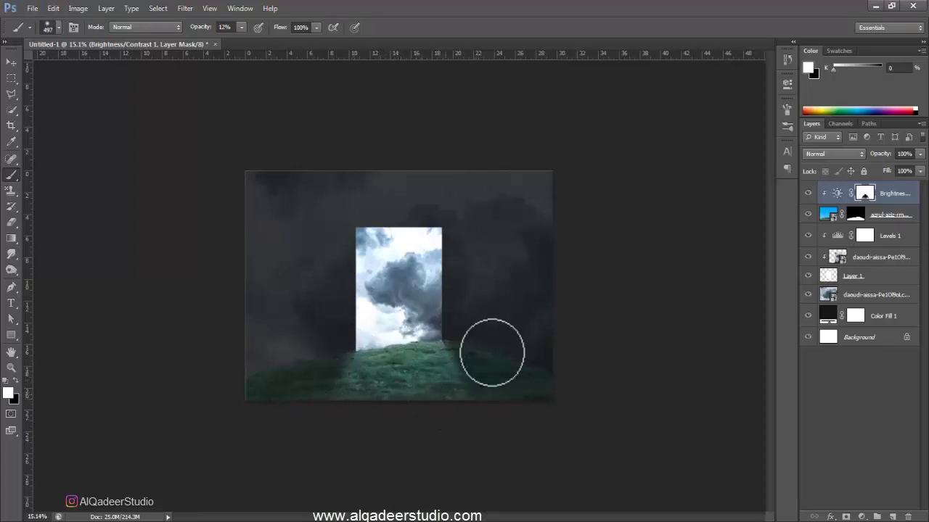
left_click_drag(492, 352, 464, 369)
mouse_move(436, 403)
left_mouse_down()
mouse_move(338, 373)
mouse_move(346, 383)
left_mouse_up()
Drag the noah-silliman-4KWeFO13MFM-unsplash running-girl PNG from Explorer into the Photoshop composite
left_click(11, 62)
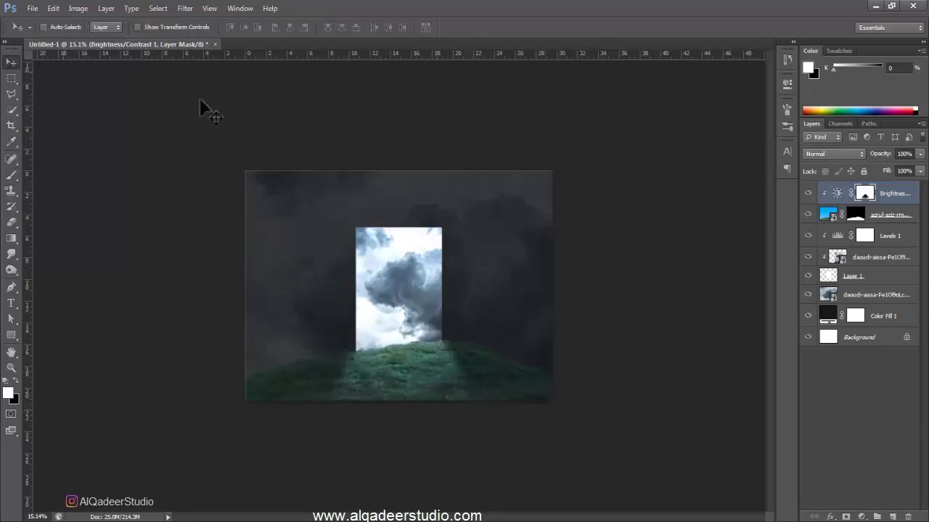
scroll(452, 307, "up", 3)
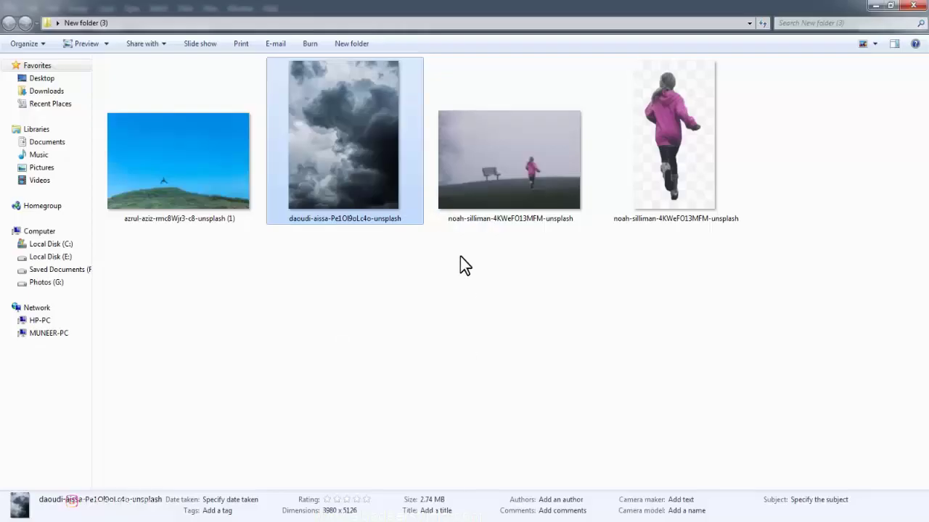
left_click(640, 142)
left_click_drag(647, 131, 365, 376)
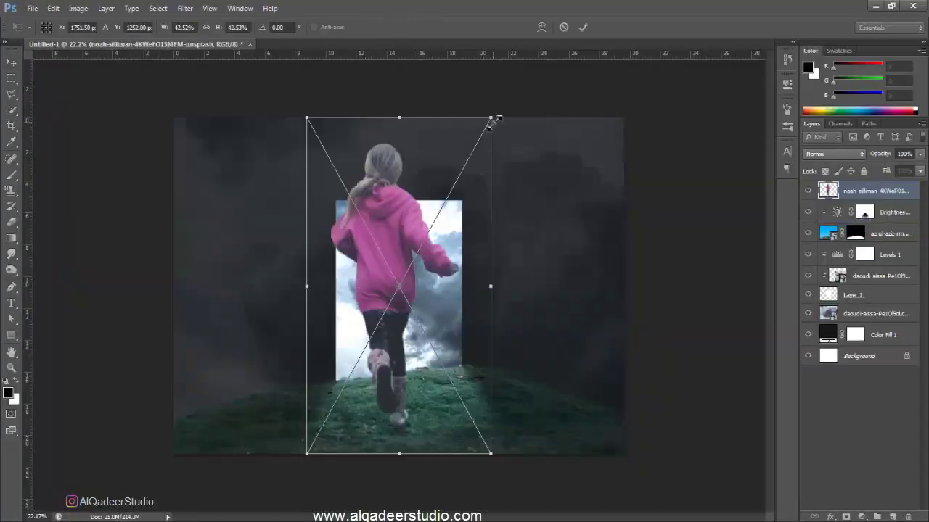
Scale the girl to about 15% and place her on the grassy path
mouse_move(491, 117)
left_mouse_down()
mouse_move(439, 193)
mouse_move(436, 217)
left_mouse_up()
left_click_drag(387, 267, 396, 328)
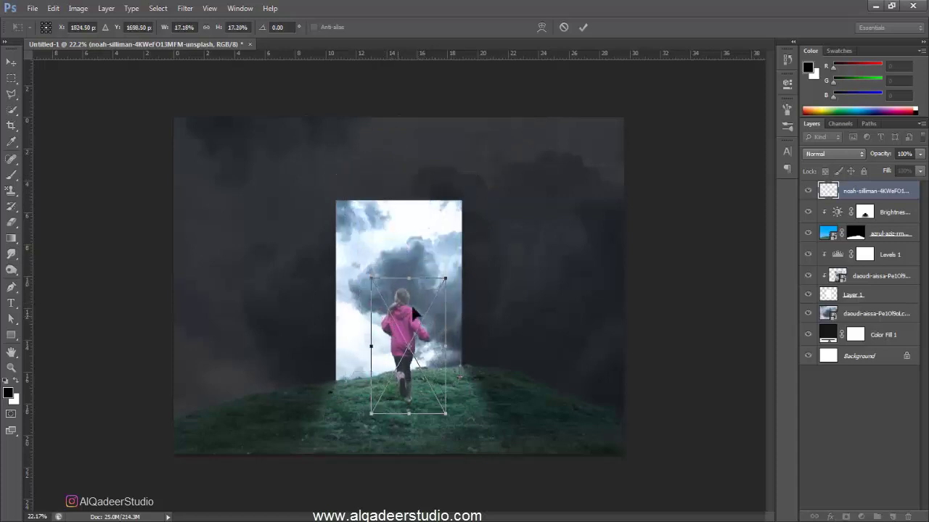
left_click_drag(445, 278, 429, 280)
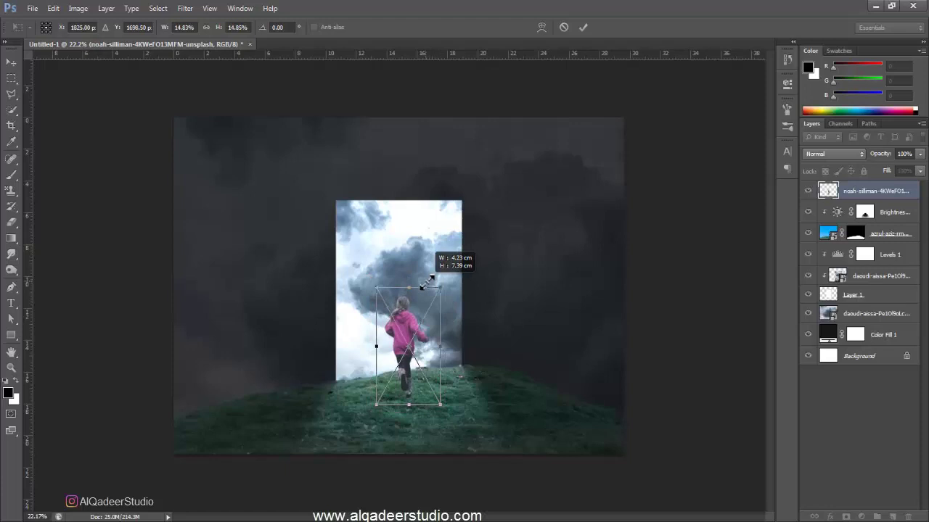
key("Return")
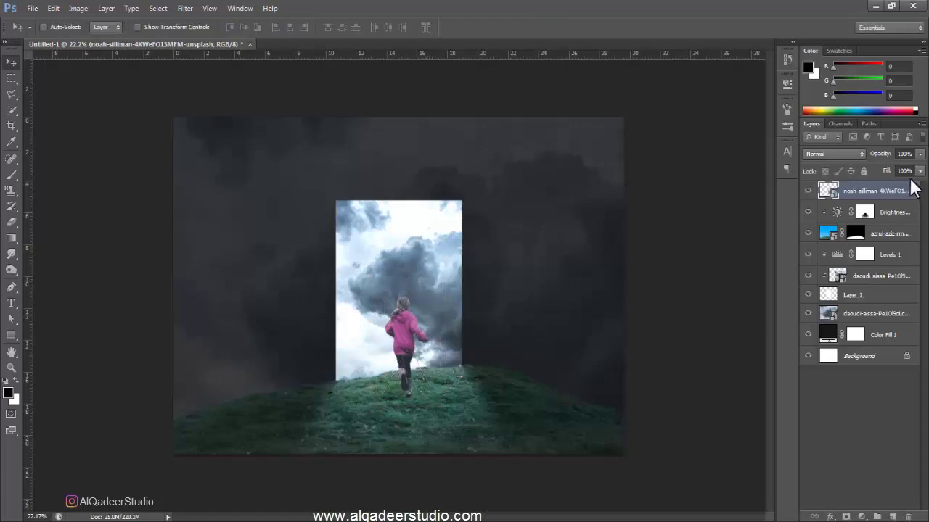
Rasterize the girl layer, duplicate it, and set the lower copy's Lightness to -100
right_click(900, 196)
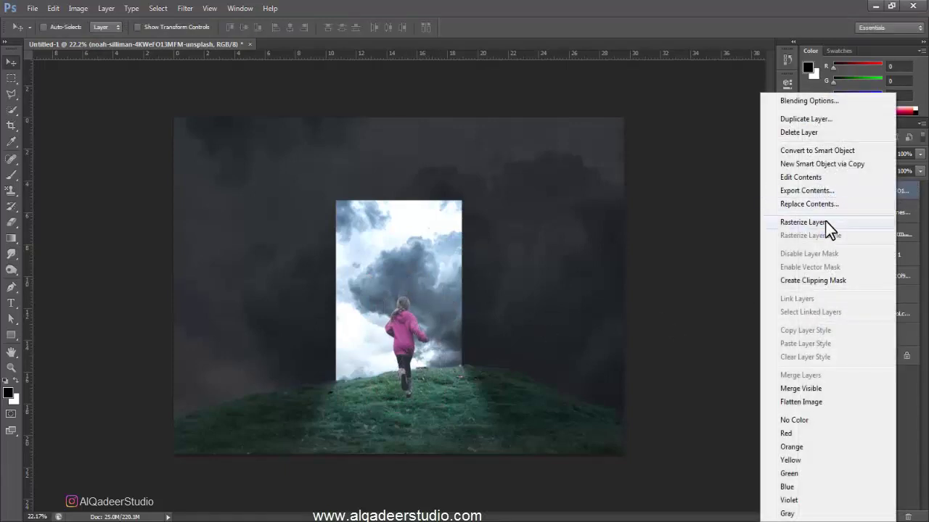
left_click(825, 221)
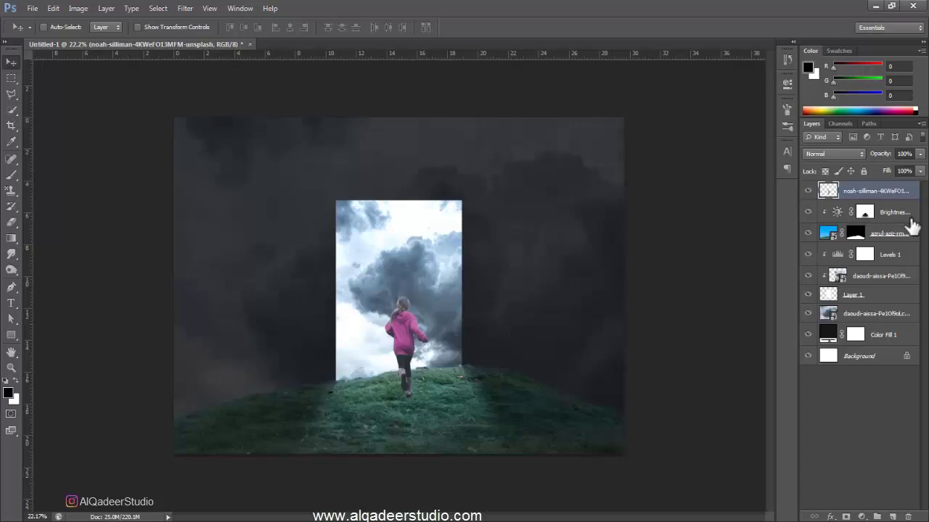
key("ctrl+j")
left_click(899, 212)
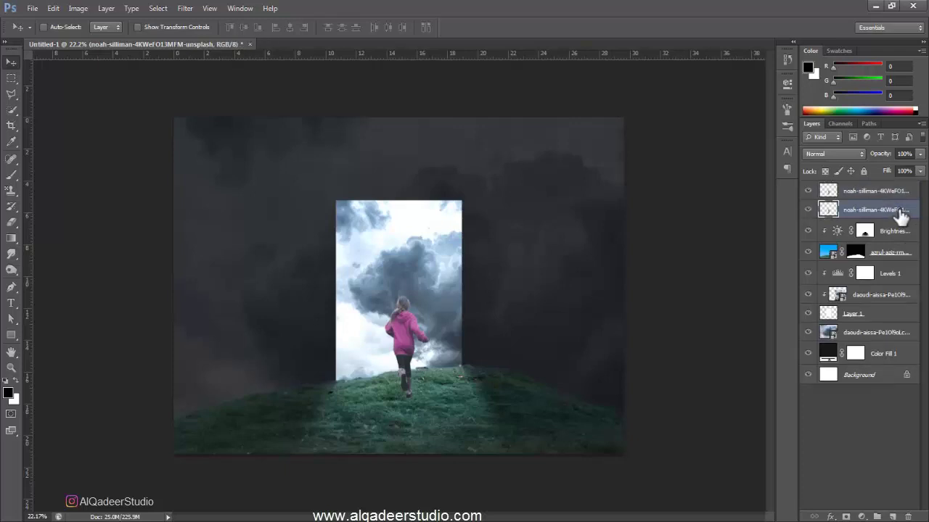
key("ctrl+u")
left_click_drag(747, 378, 638, 391)
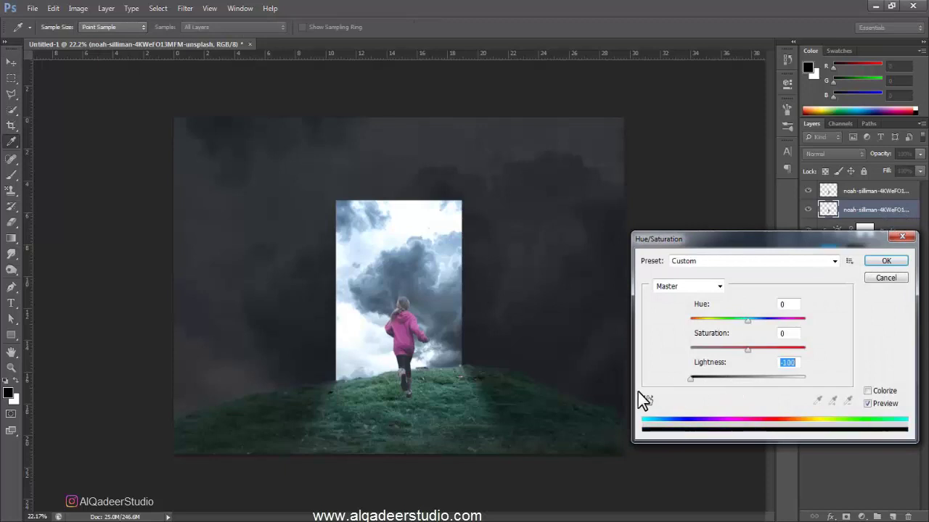
Flip the black copy below her feet and widen its bottom with a Perspective transform
left_click(885, 262)
key("ctrl+t")
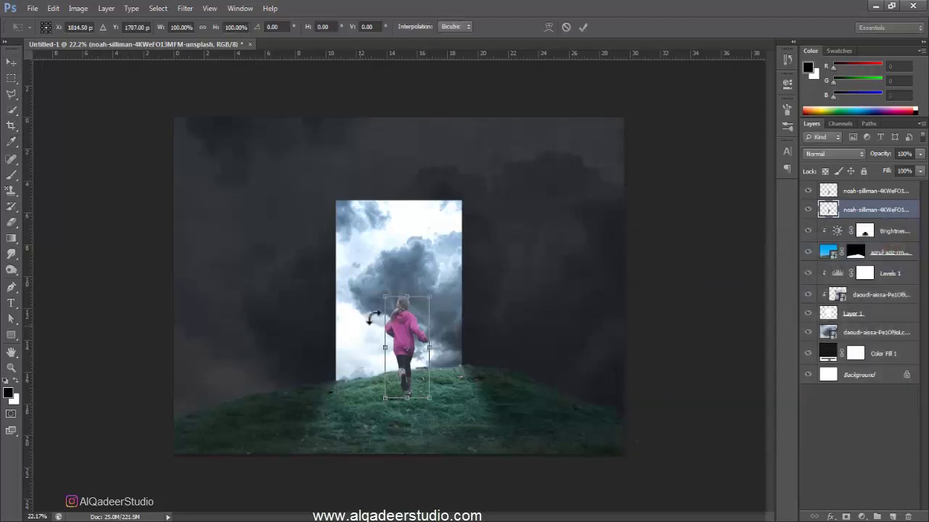
mouse_move(405, 291)
left_mouse_down()
mouse_move(394, 463)
mouse_move(398, 454)
left_mouse_up()
right_click(417, 453)
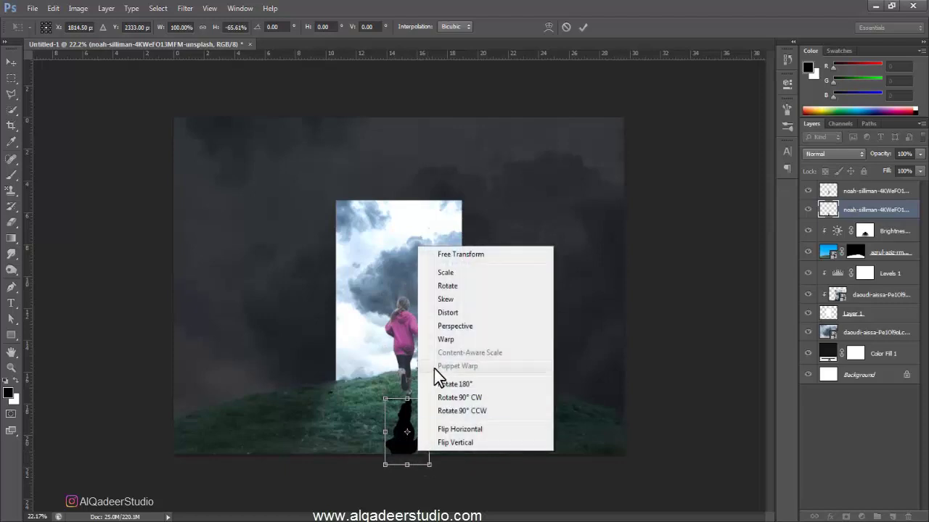
left_click(450, 325)
left_click_drag(429, 464, 453, 469)
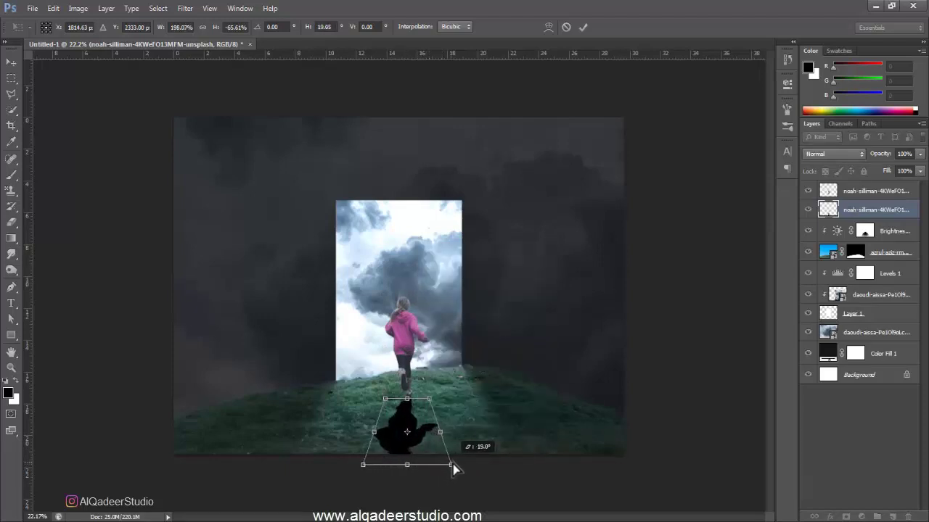
key("Return")
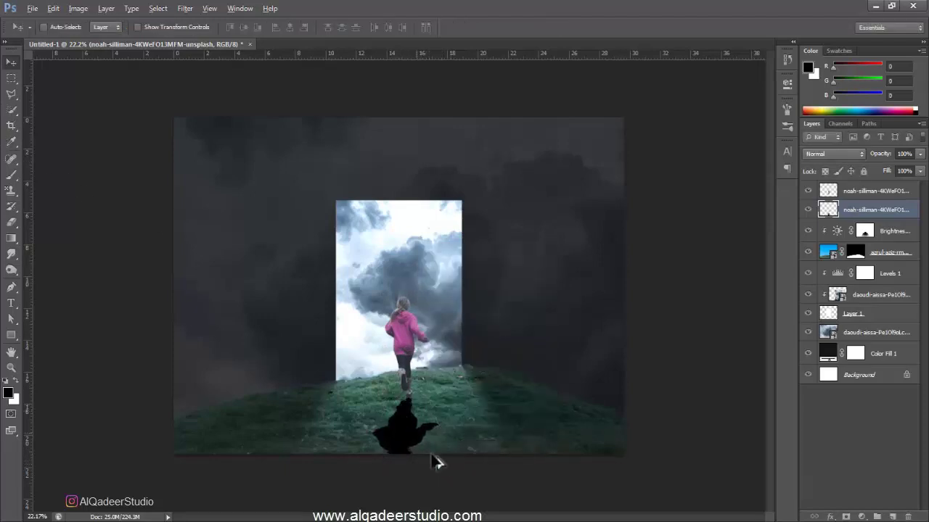
scroll(436, 462, "up", 2)
scroll(384, 457, "up", 2)
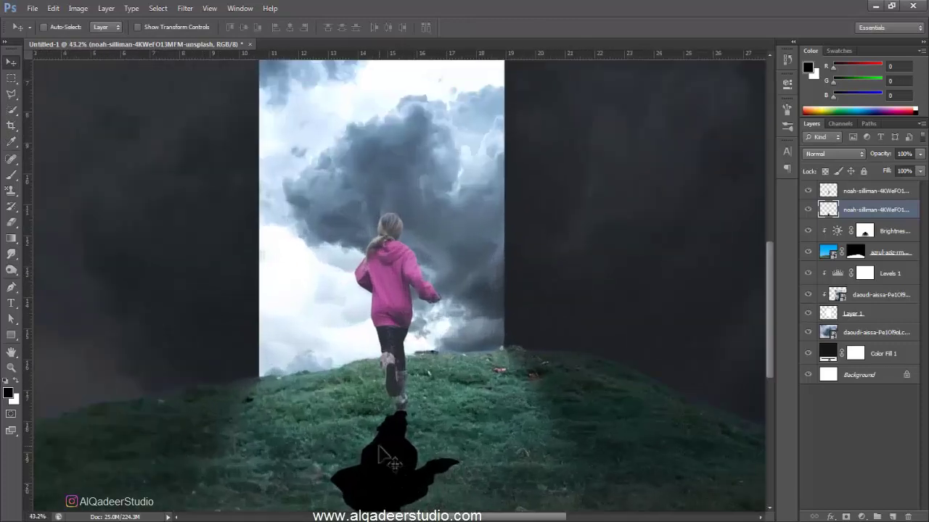
scroll(379, 452, "down", 2)
scroll(435, 421, "down", 1)
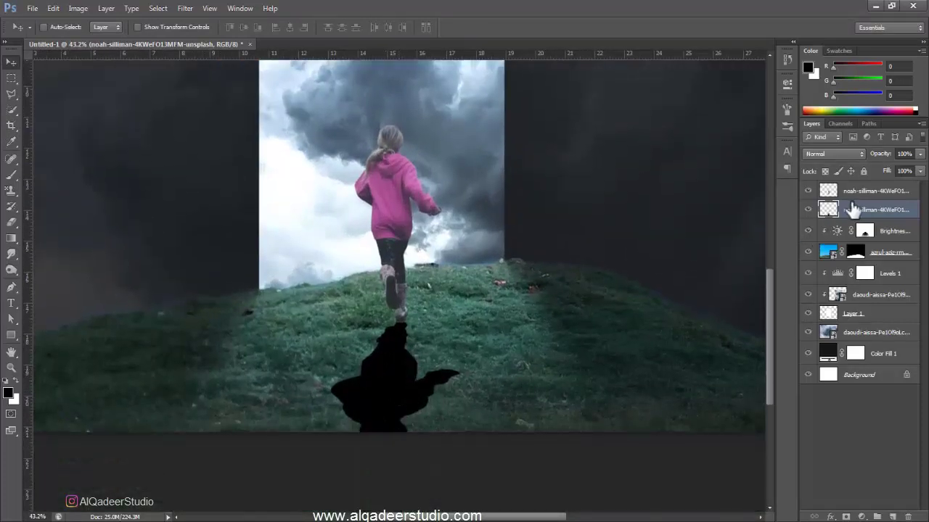
Add a layer mask to the shadow and try gradient fades, undoing them
left_click(846, 516)
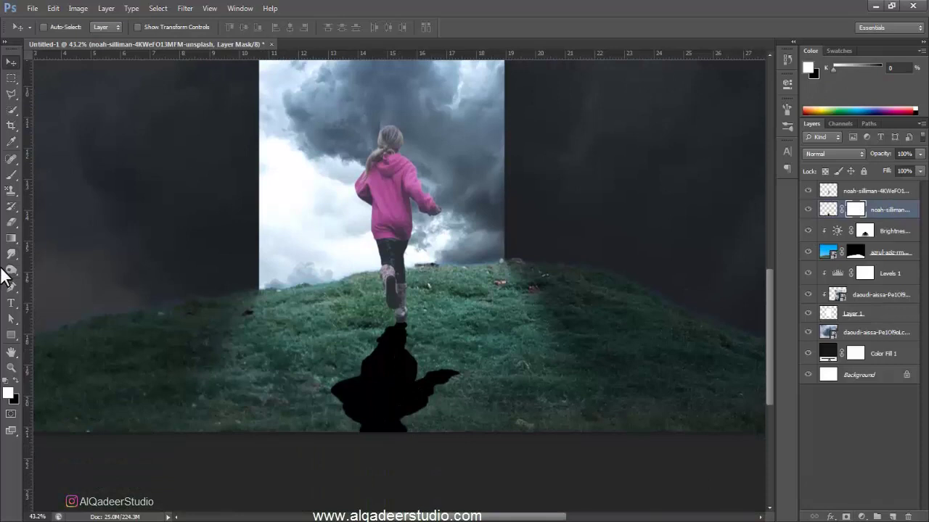
left_click(6, 241)
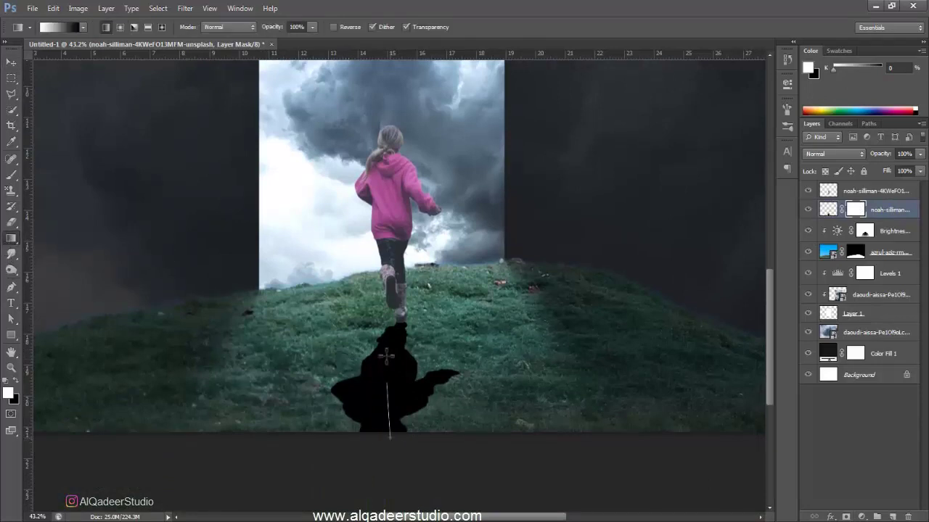
left_click_drag(386, 356, 387, 356)
key("ctrl+z")
left_click_drag(395, 322, 388, 397)
left_click_drag(391, 431, 390, 433)
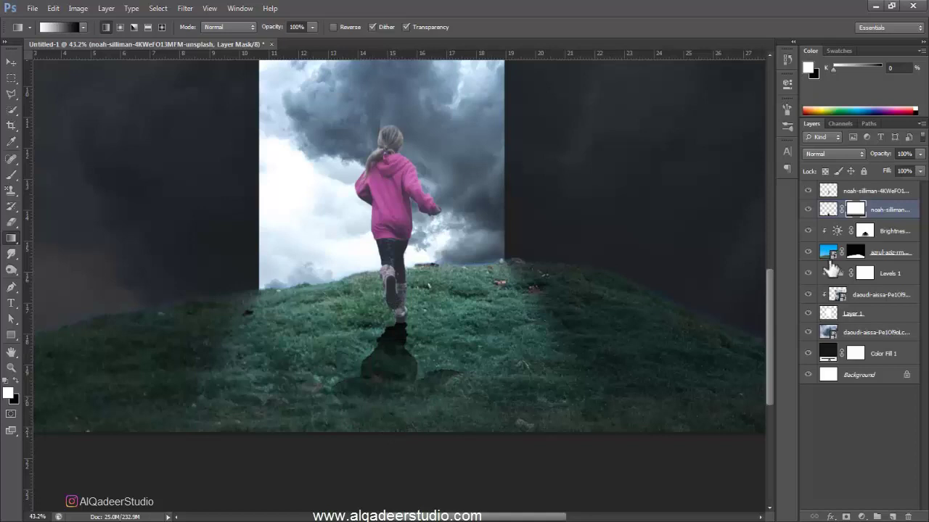
key("ctrl+z")
Paint the shadow's lower part away with a full-opacity black 464 px brush and lower its Fill
key("b")
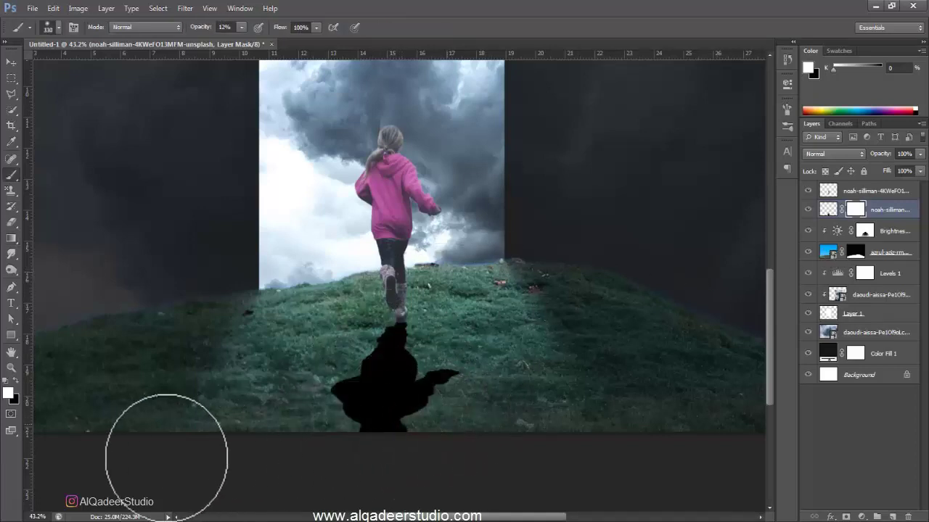
left_click_drag(202, 33, 277, 34)
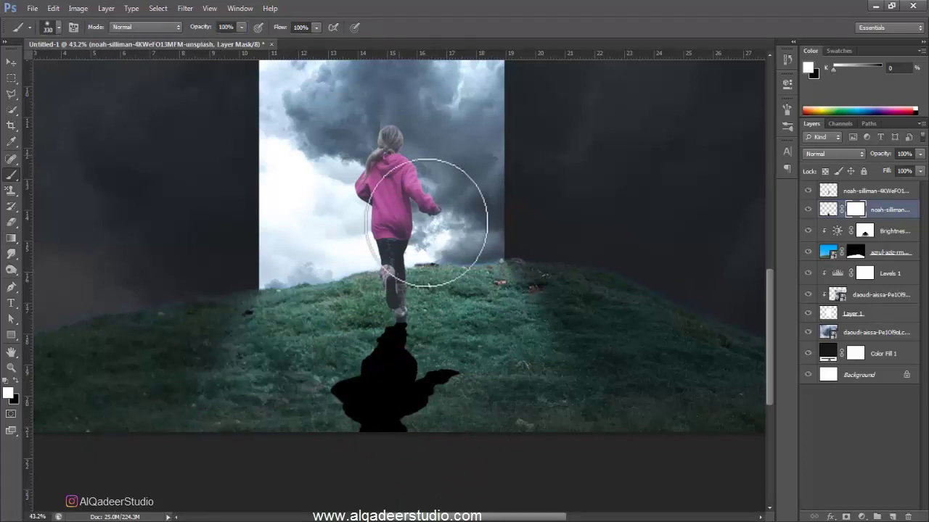
key("x")
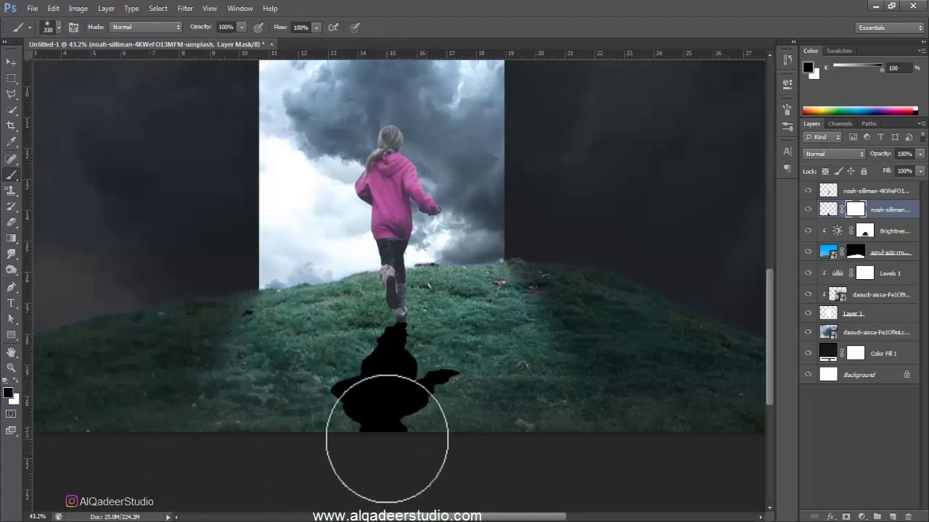
left_click_drag(369, 436, 508, 435)
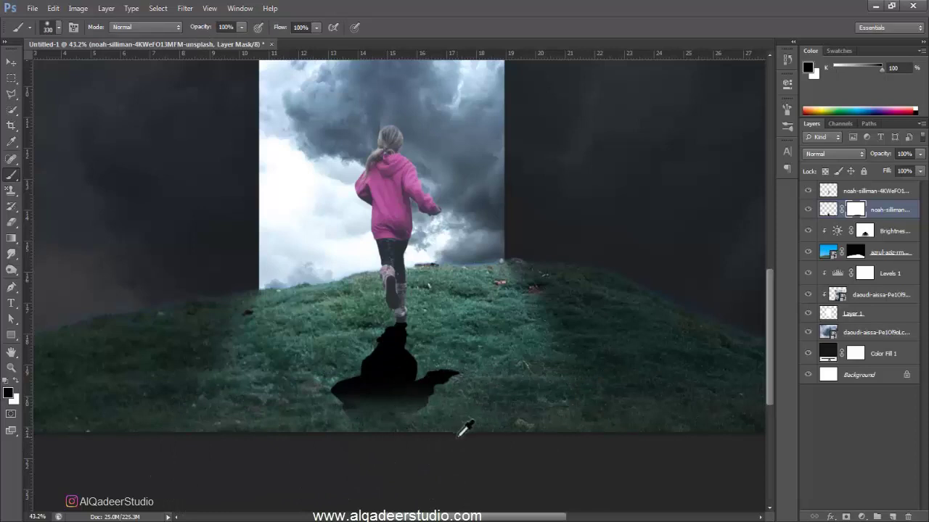
left_click_drag(435, 408, 447, 415)
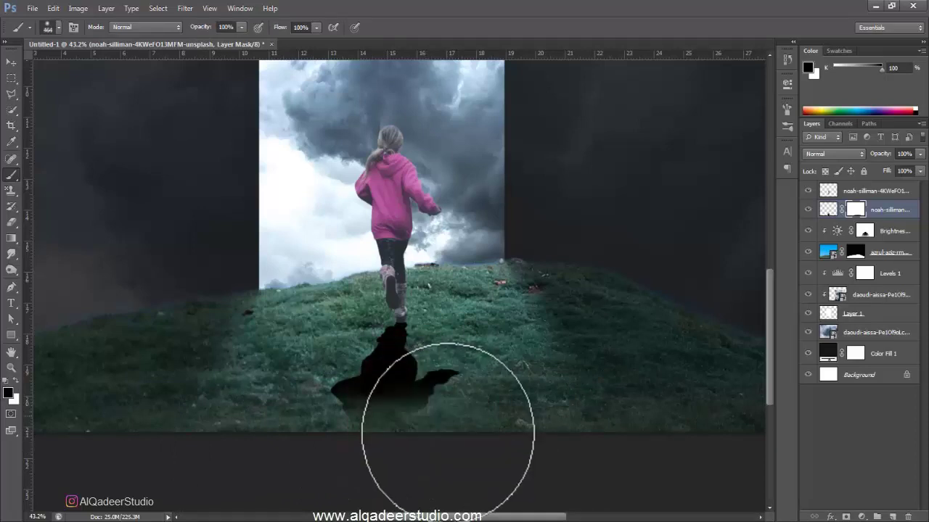
left_click(443, 426)
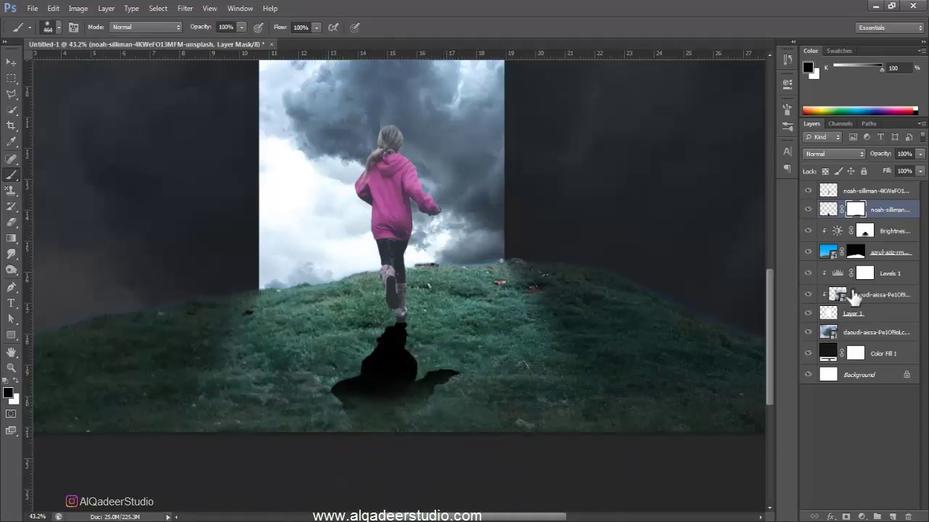
left_click_drag(878, 178, 851, 176)
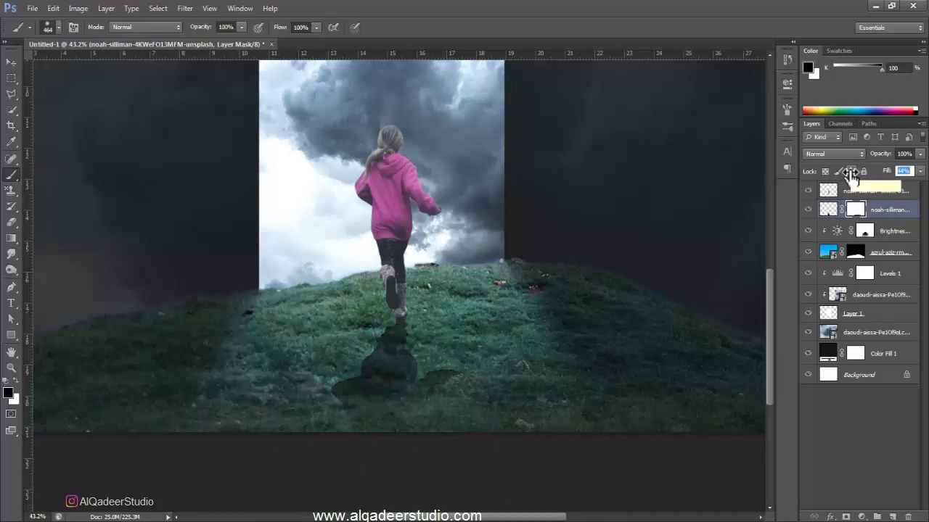
Apply a Gaussian Blur to the shadow, cancel a second attempt, then select the top girl layer
left_click(190, 5)
mouse_move(191, 131)
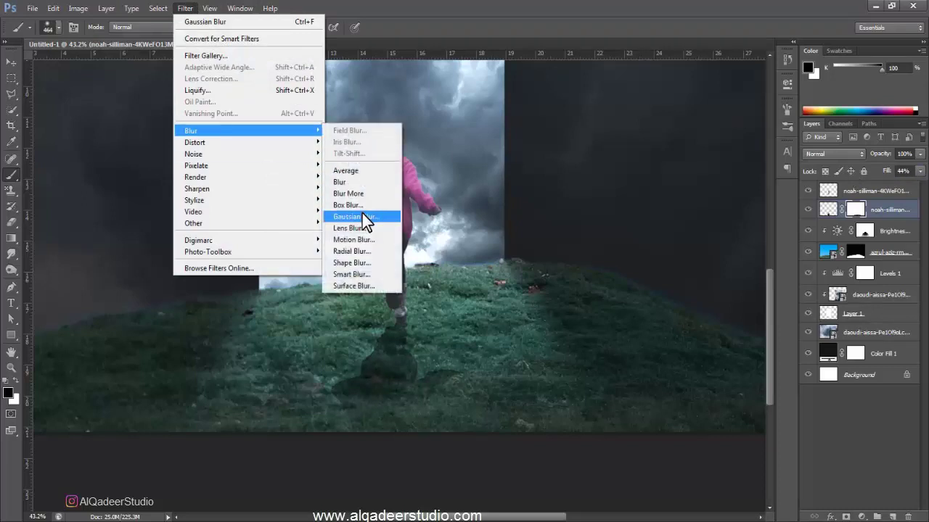
left_click(362, 216)
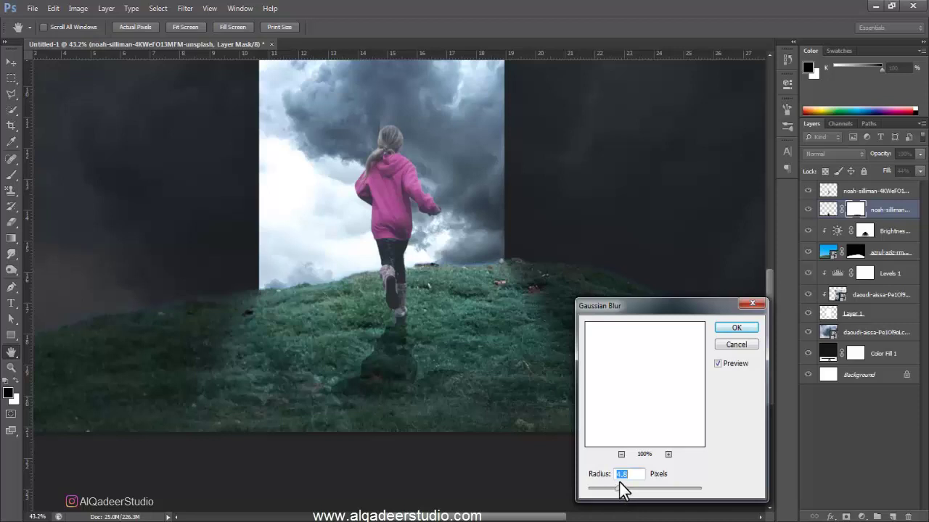
left_click(747, 344)
key("b")
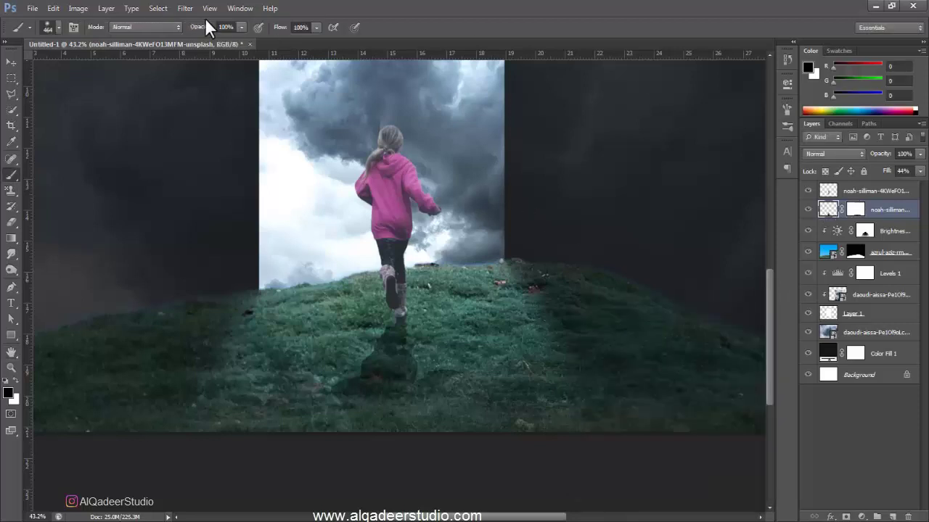
left_click(187, 8)
mouse_move(218, 131)
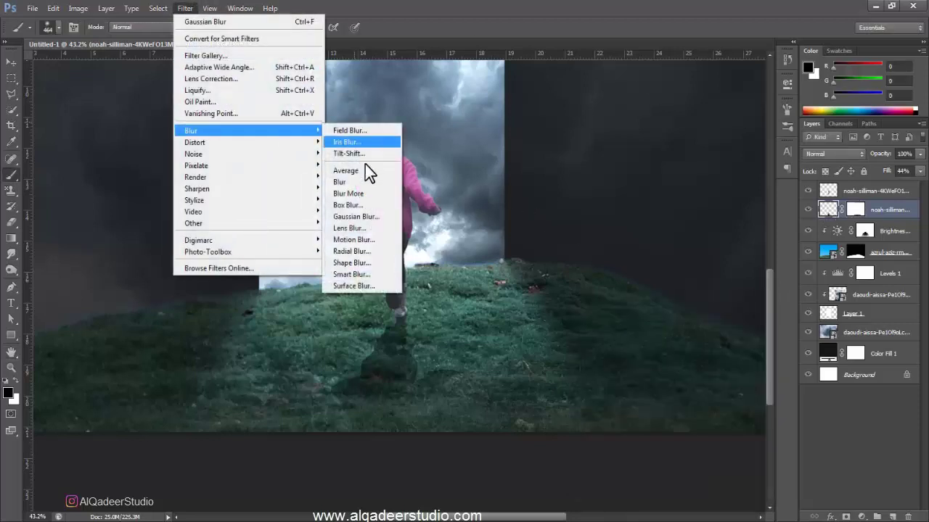
left_click(363, 218)
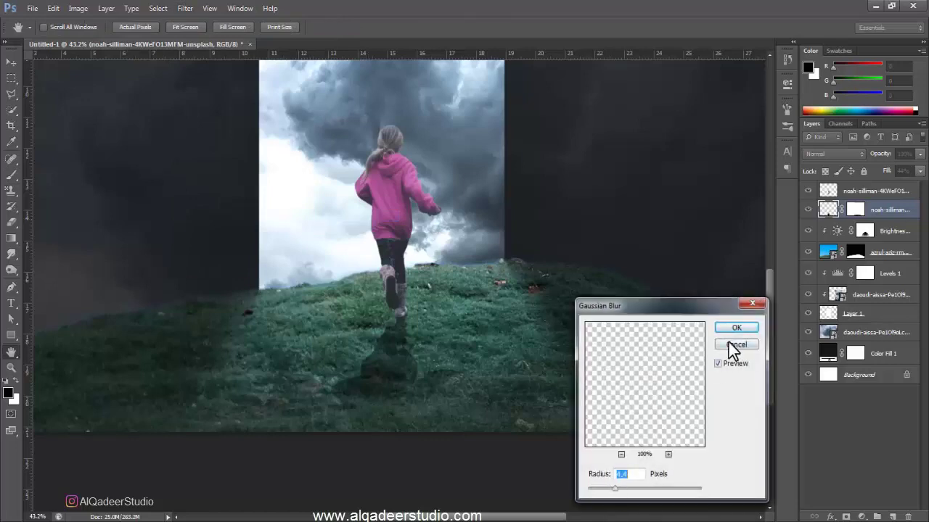
left_click(729, 344)
left_click(855, 192)
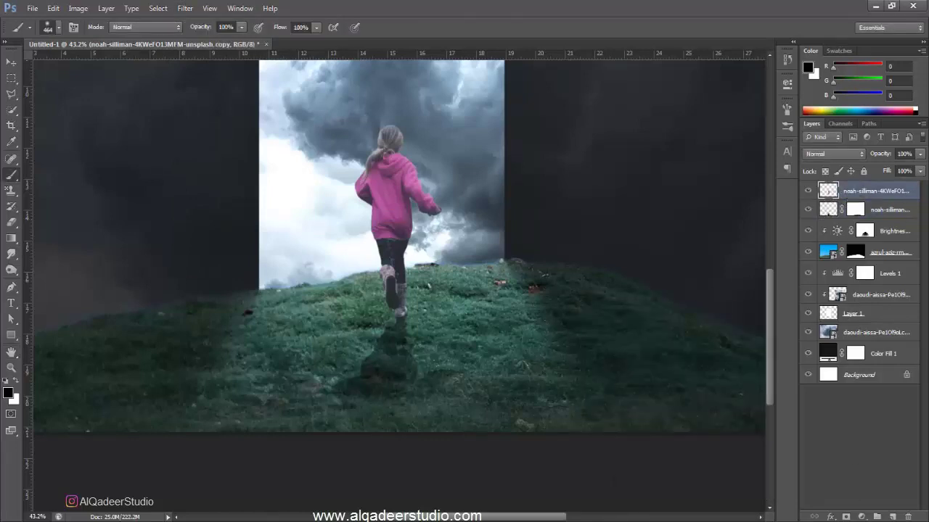
Add a mask to the top girl layer and size the brush to 66 px
left_click(841, 517)
scroll(385, 301, "up", 3)
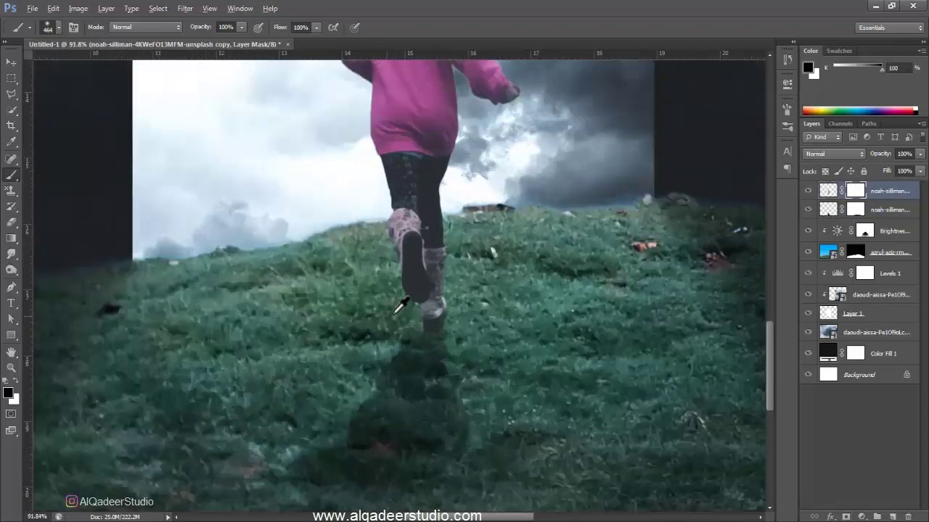
scroll(455, 299, "up", 3)
left_click_drag(457, 298, 291, 311)
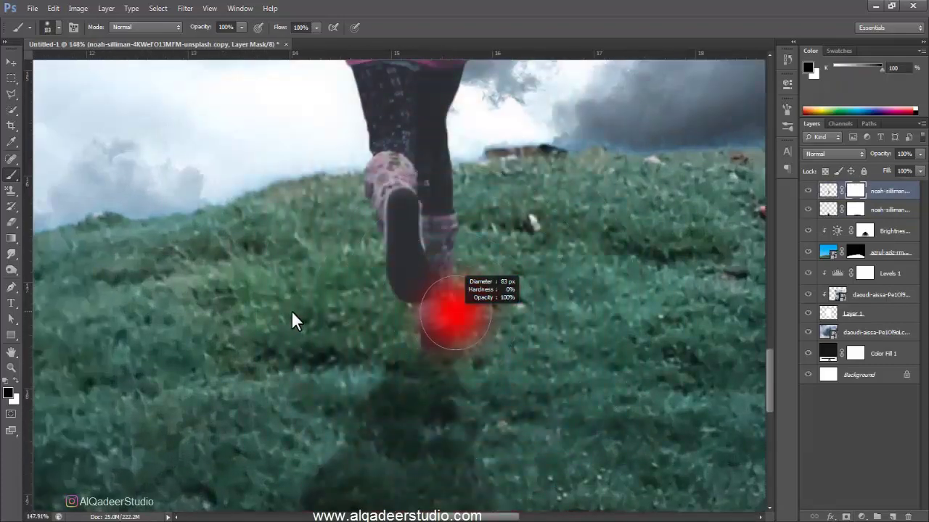
right_click(413, 330)
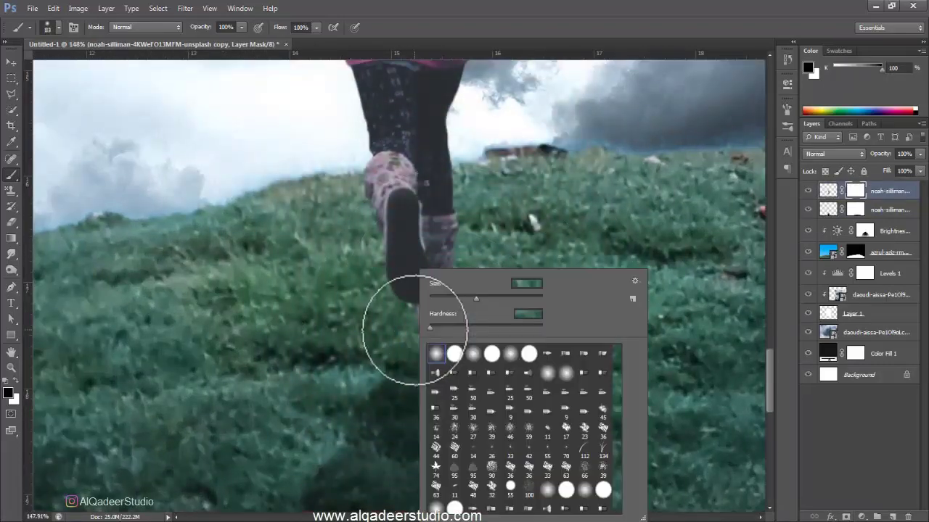
left_click(590, 458)
left_click(571, 7)
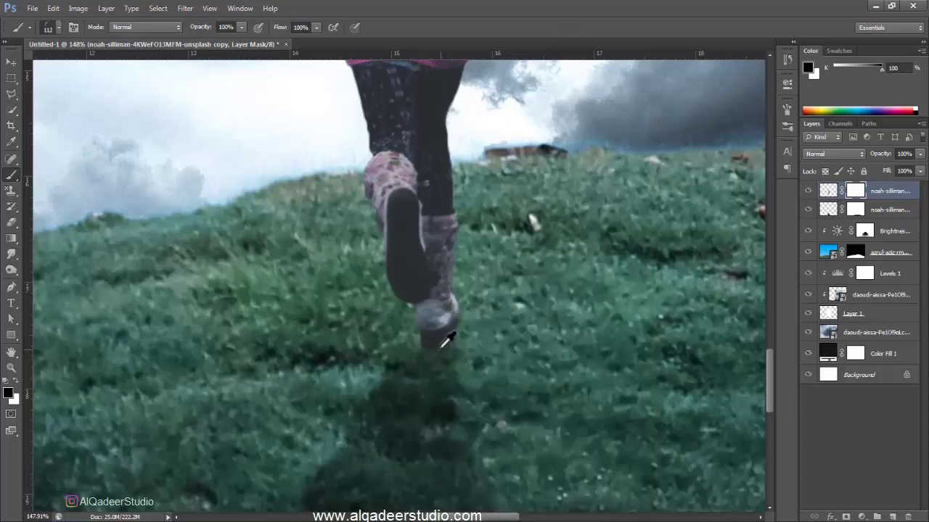
left_click_drag(446, 339, 414, 348)
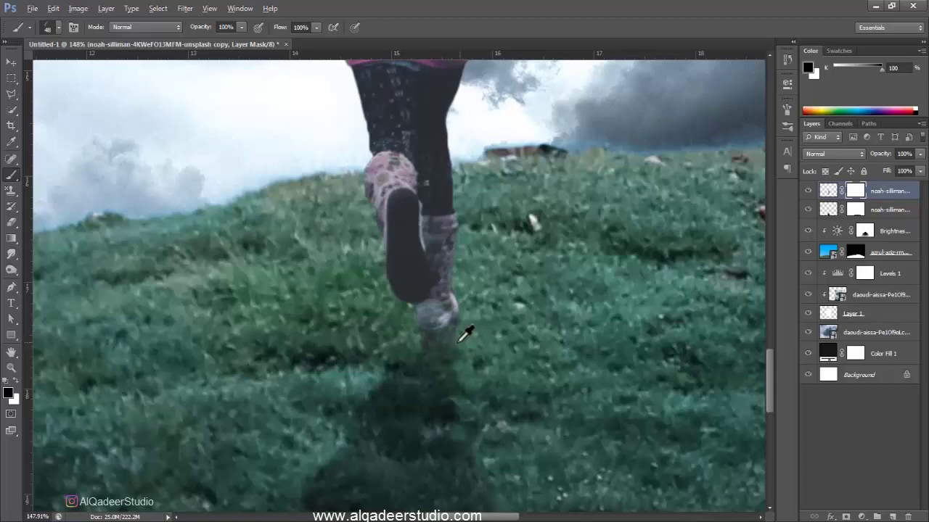
left_click_drag(465, 334, 479, 335)
Set the background colour to black
left_click(13, 399)
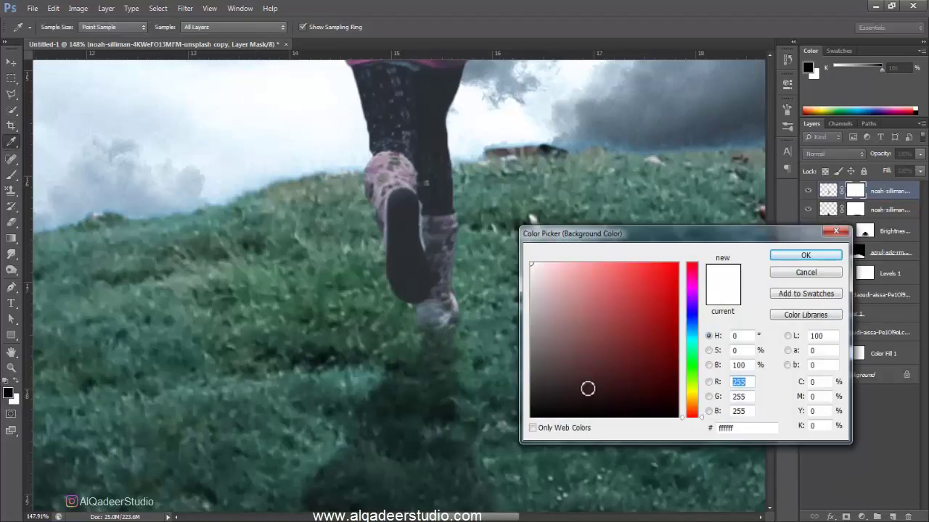
left_click(610, 418)
left_click(774, 252)
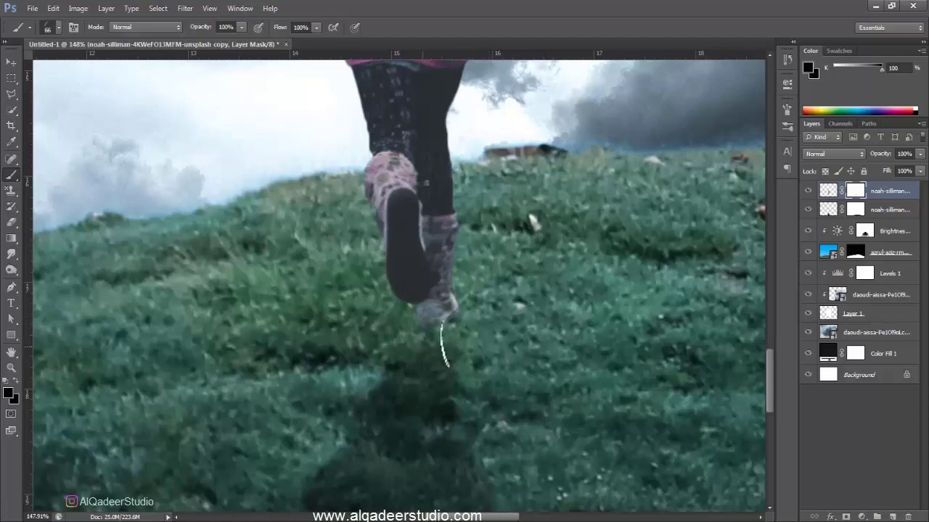
scroll(351, 340, "down", 2)
scroll(383, 338, "down", 2)
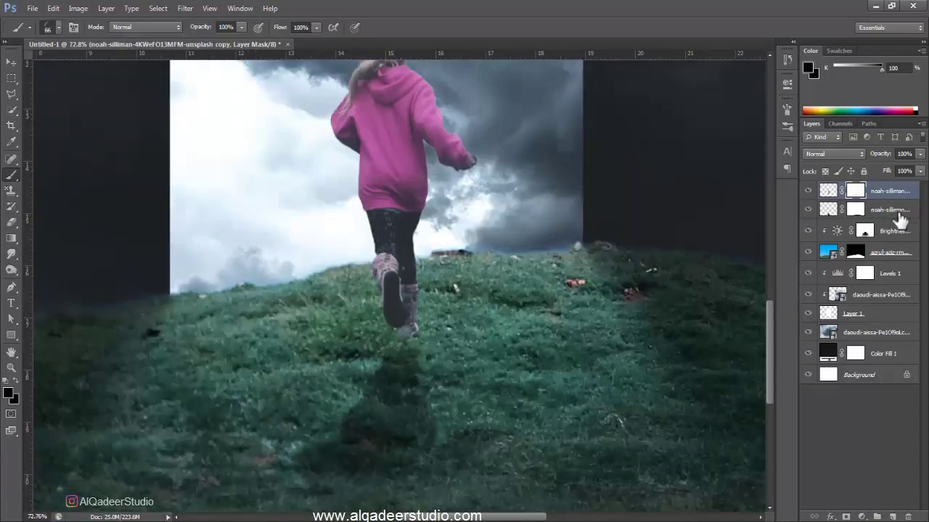
On the second girl layer, paint at 50 px and 27% opacity to darken grass below the boot heel
left_click(844, 218)
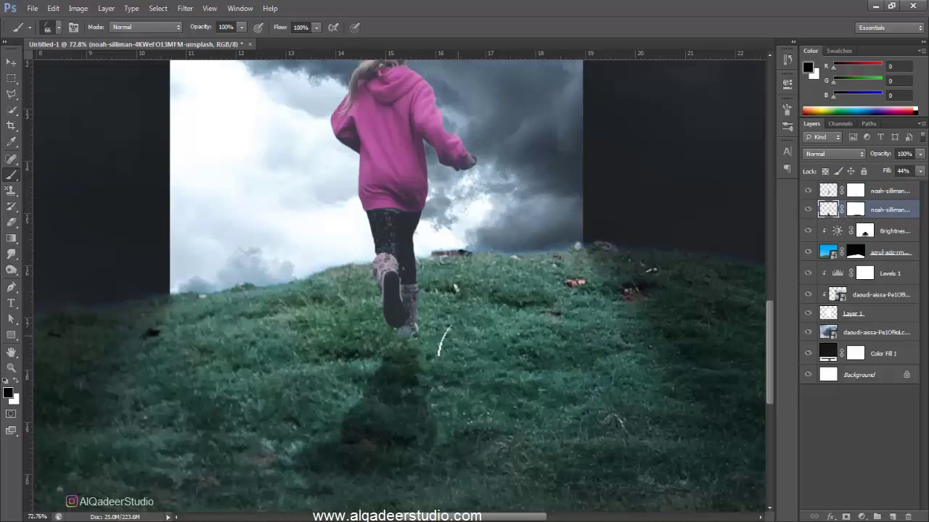
right_click(433, 344)
left_click(449, 355)
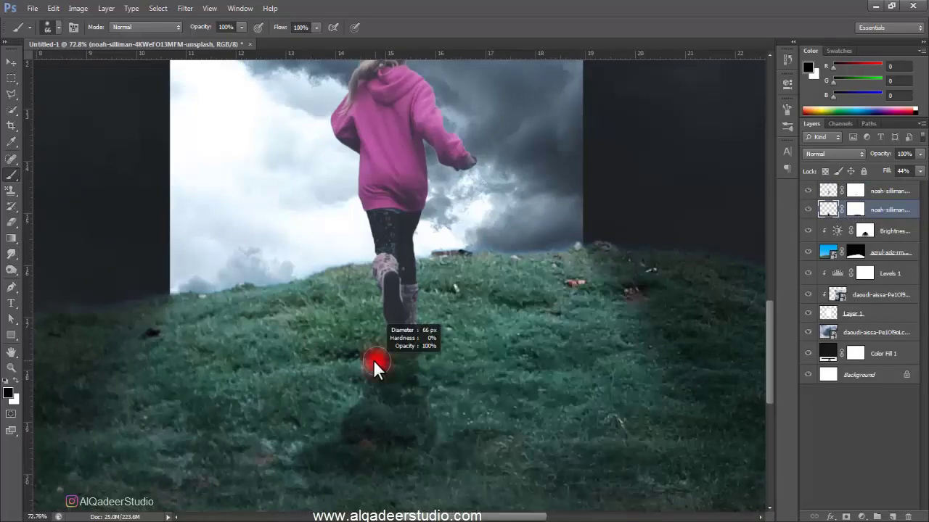
scroll(411, 372, "up", 1)
scroll(411, 372, "up", 1)
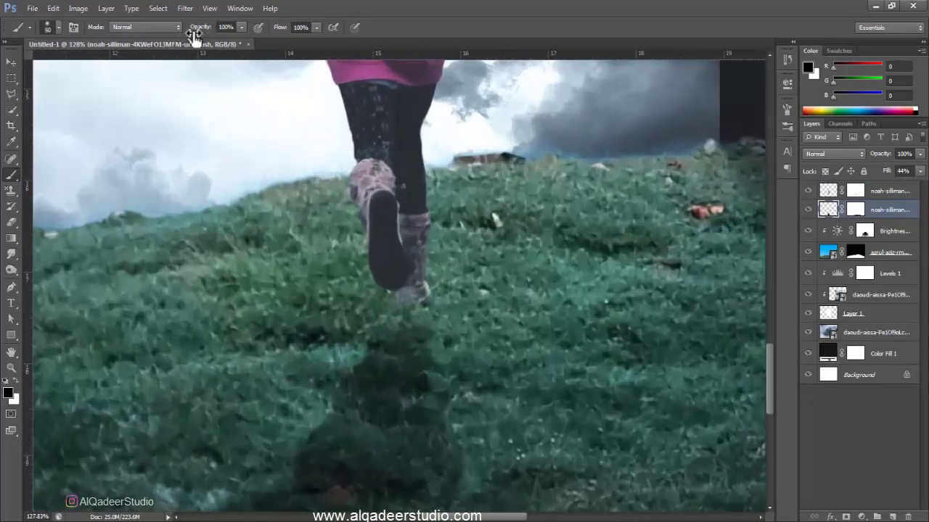
left_click_drag(193, 35, 158, 35)
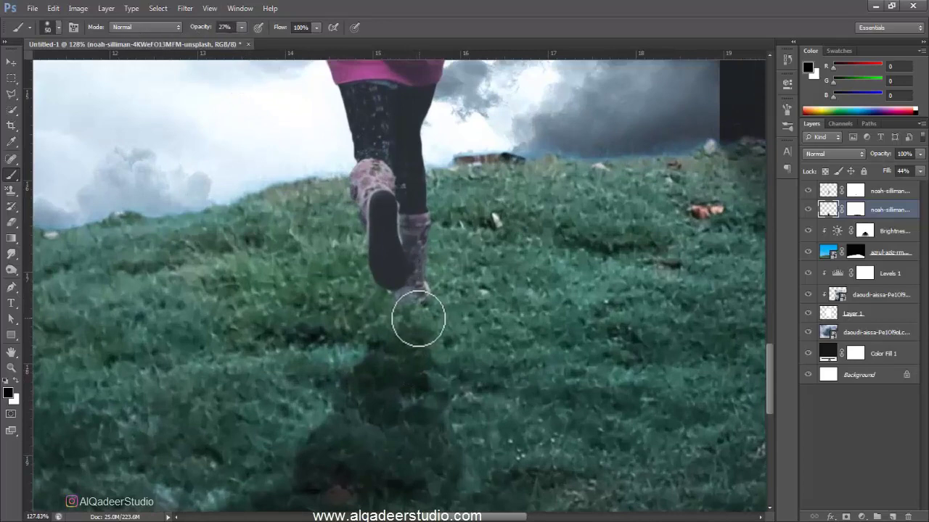
mouse_move(416, 315)
left_mouse_down()
mouse_move(415, 332)
mouse_move(405, 303)
mouse_move(378, 334)
mouse_move(391, 315)
mouse_move(410, 318)
mouse_move(409, 303)
mouse_move(364, 398)
left_mouse_up()
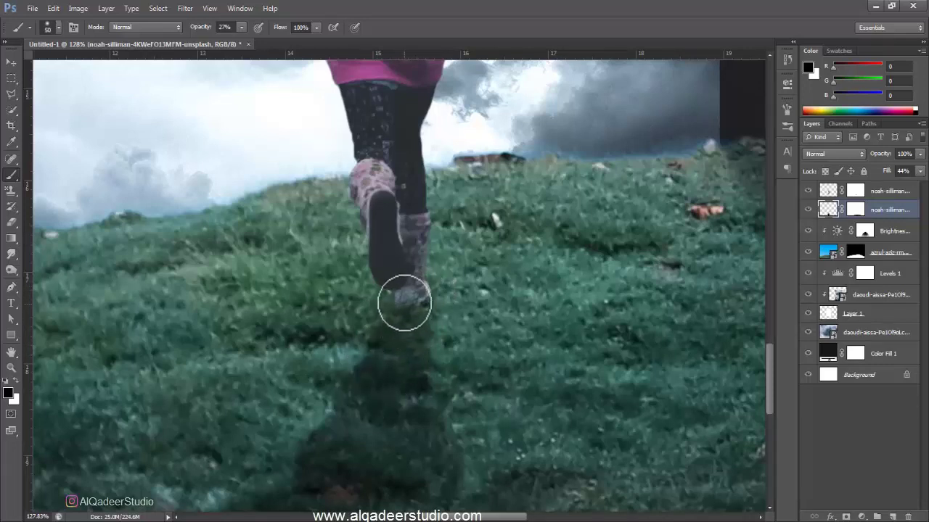
left_click_drag(424, 305, 423, 323)
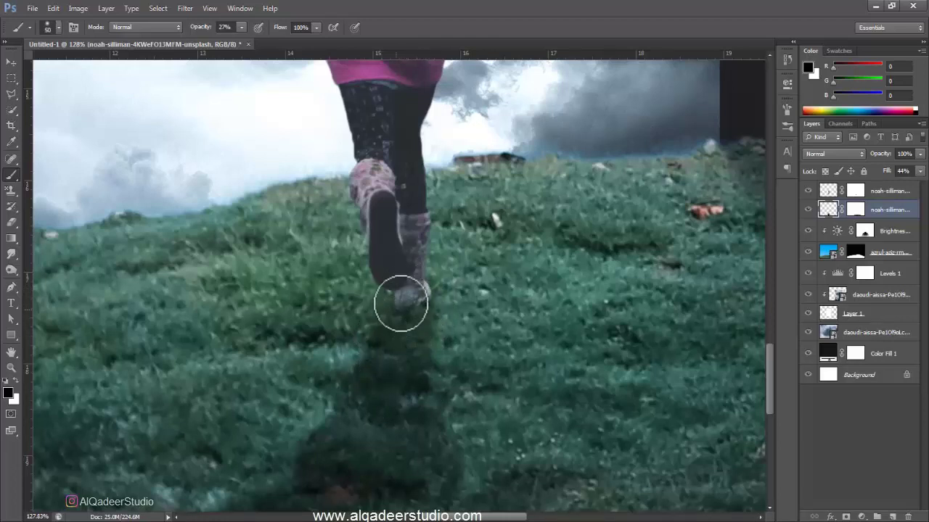
Add a new empty layer above the top girl layer and clip it to her
left_click(883, 193)
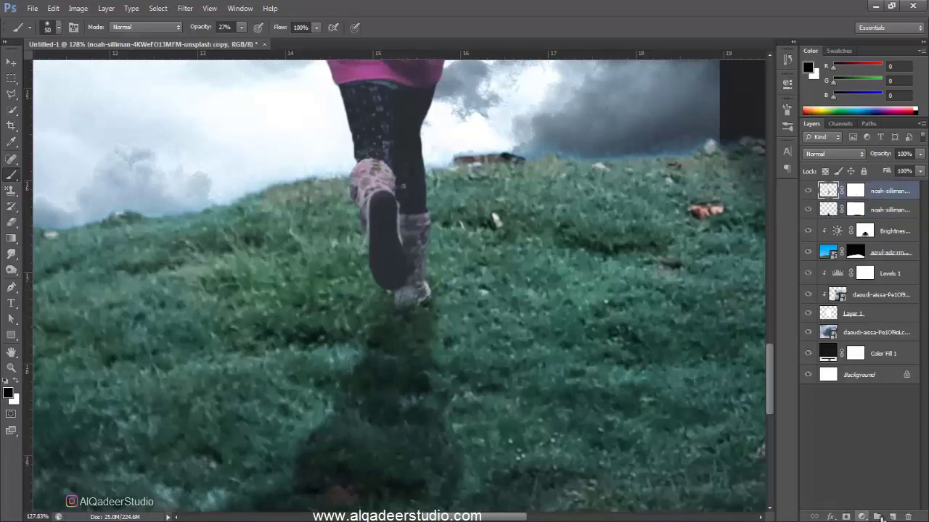
key("ctrl+shift+alt+n")
right_click(882, 193)
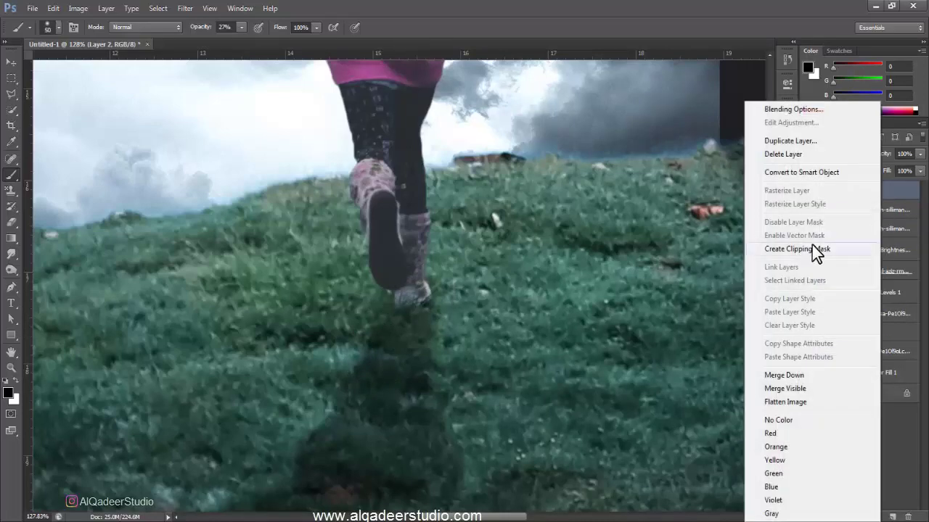
left_click(812, 247)
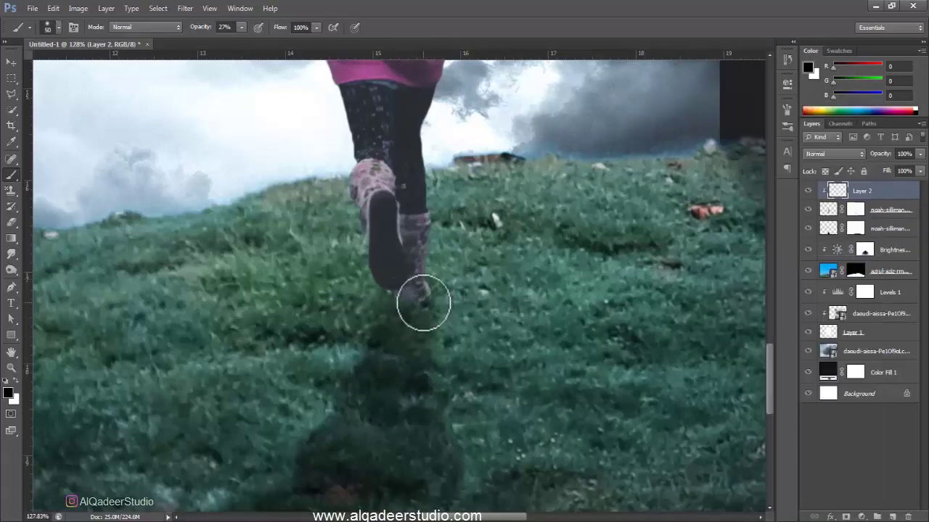
Scale Layer 2 and both girl layers down to about 92%, then reselect only Layer 2
scroll(395, 319, "down", 5)
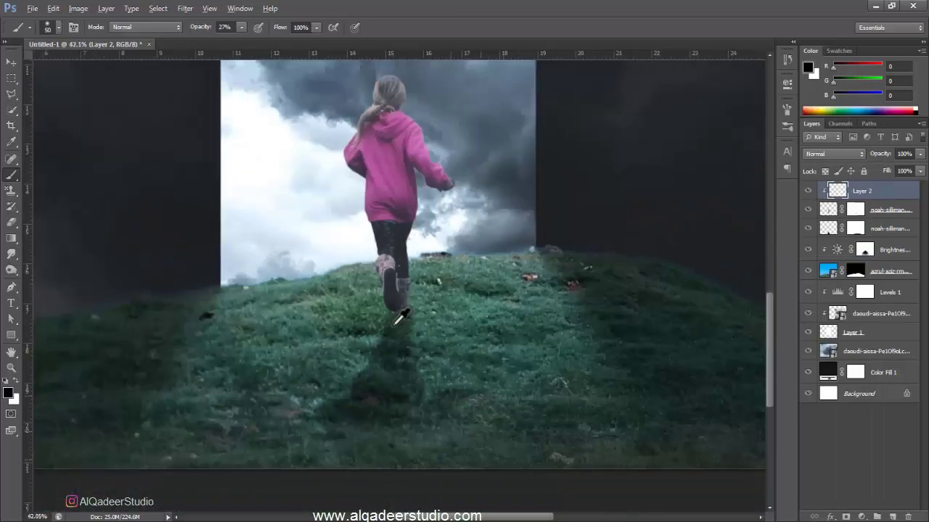
scroll(398, 319, "down", 3)
scroll(398, 319, "down", 2)
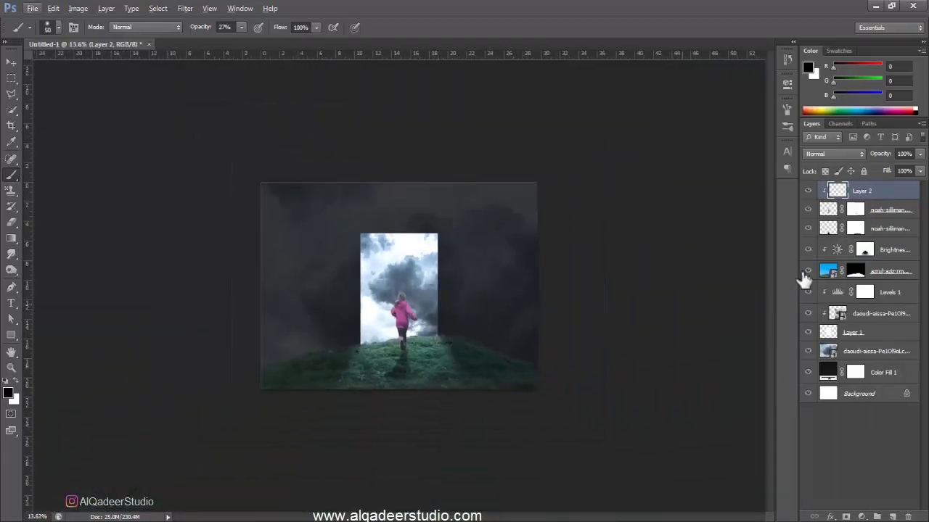
left_click(892, 230, "shift")
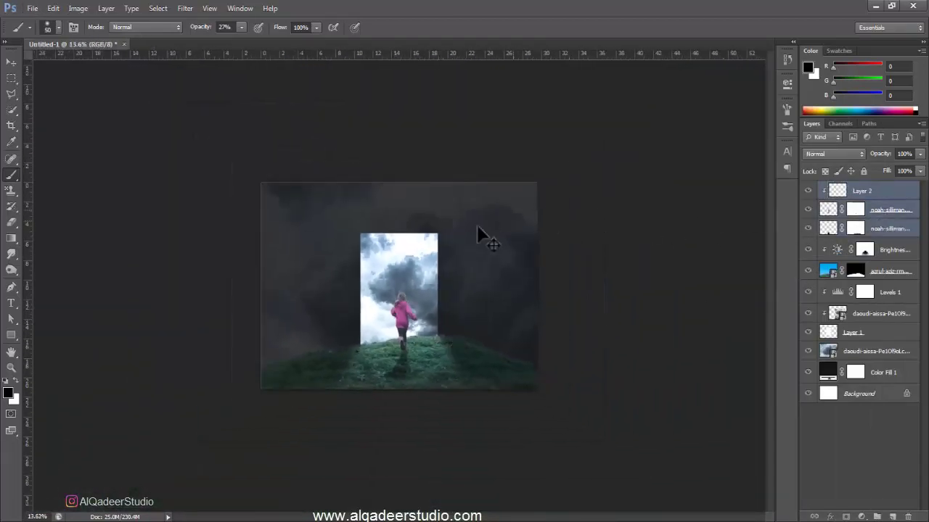
key("ctrl+t")
left_click_drag(423, 290, 405, 323)
key("Return")
key("b")
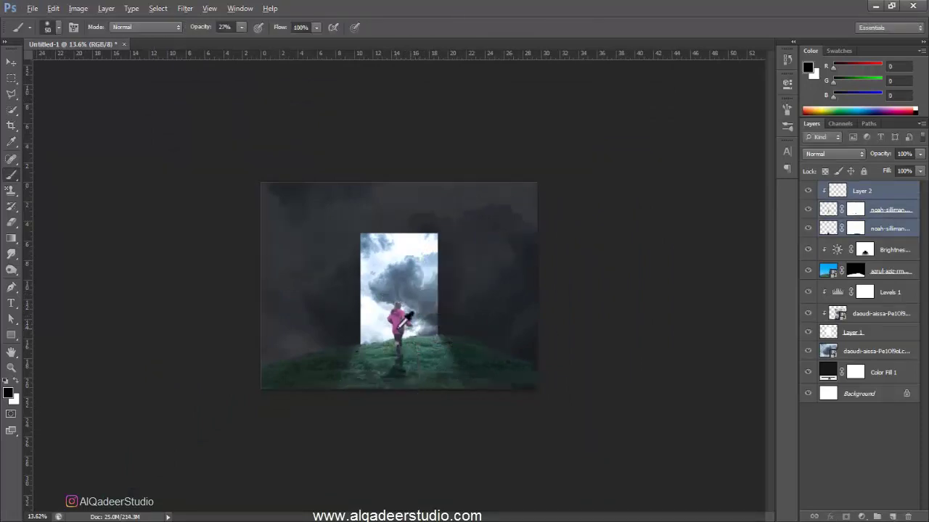
scroll(399, 286, "up", 3, "alt")
left_click(885, 197)
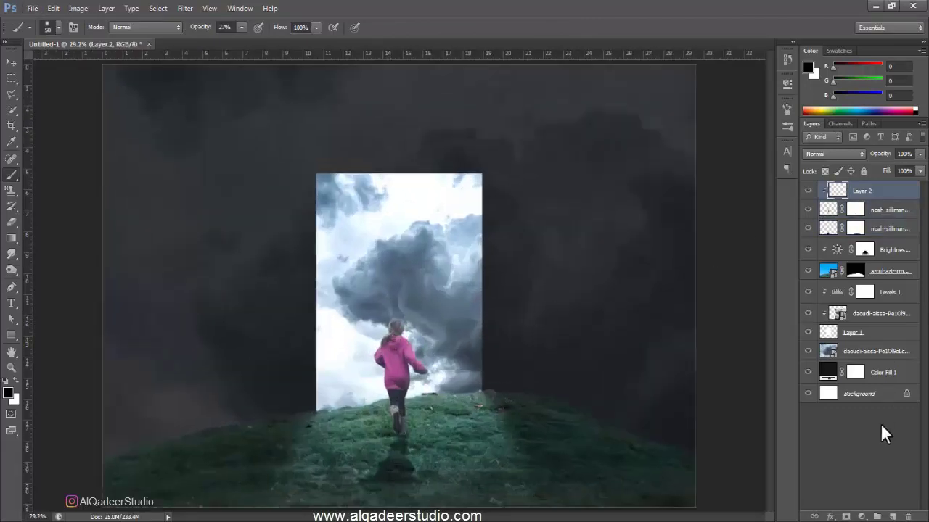
Add a Brightness/Contrast adjustment clipped to the girl with Brightness at -77
left_click(863, 516)
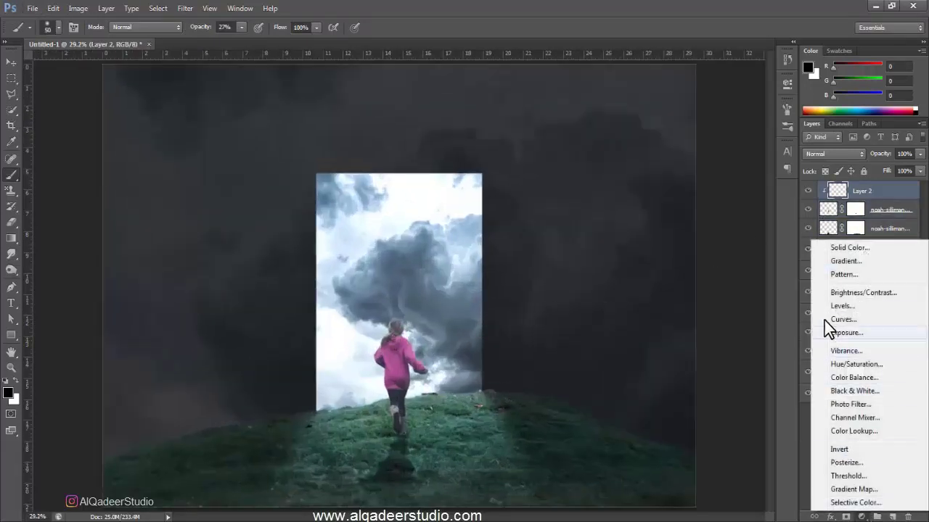
left_click(853, 293)
left_click(685, 281)
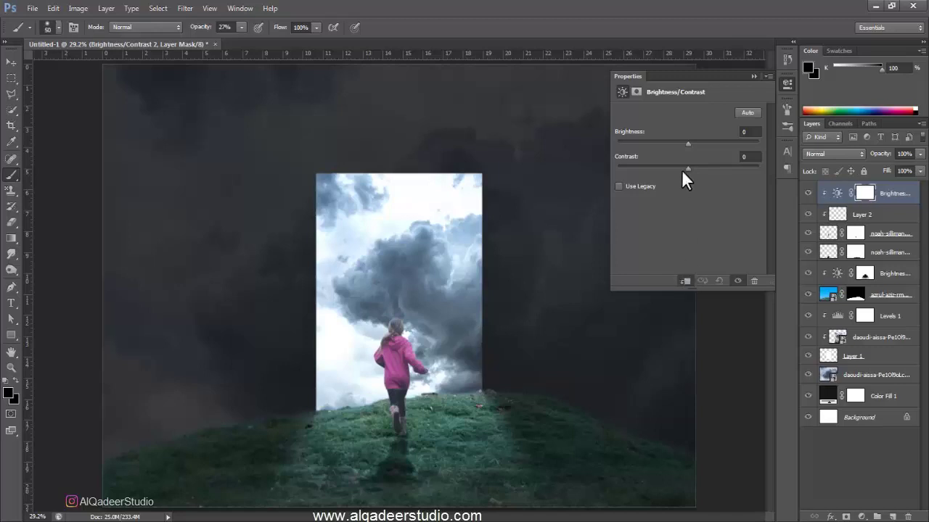
left_click_drag(685, 140, 651, 140)
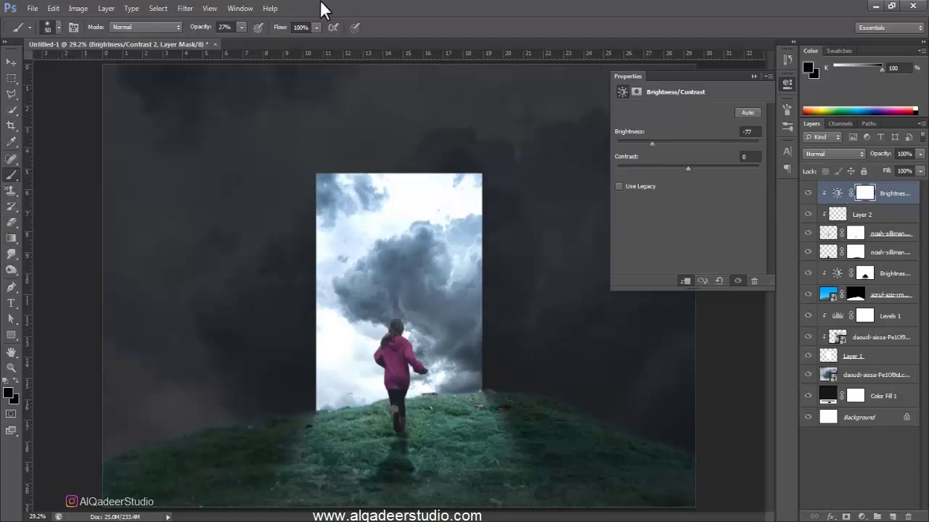
Paint black at 100% opacity on its mask along the hair, head and hood edges
left_click(211, 29)
left_click(754, 76)
scroll(436, 373, "up", 2)
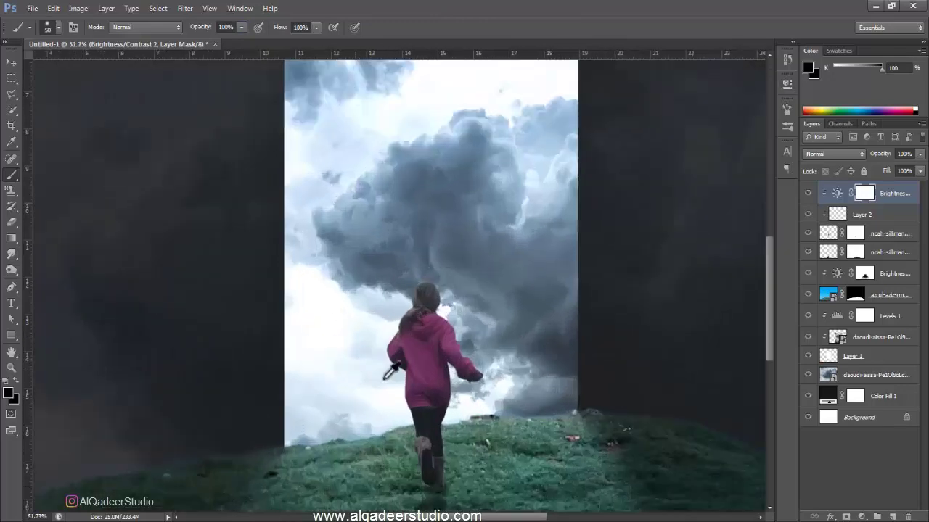
scroll(409, 283, "up", 2)
scroll(433, 291, "up", 2)
left_click_drag(434, 290, 369, 395)
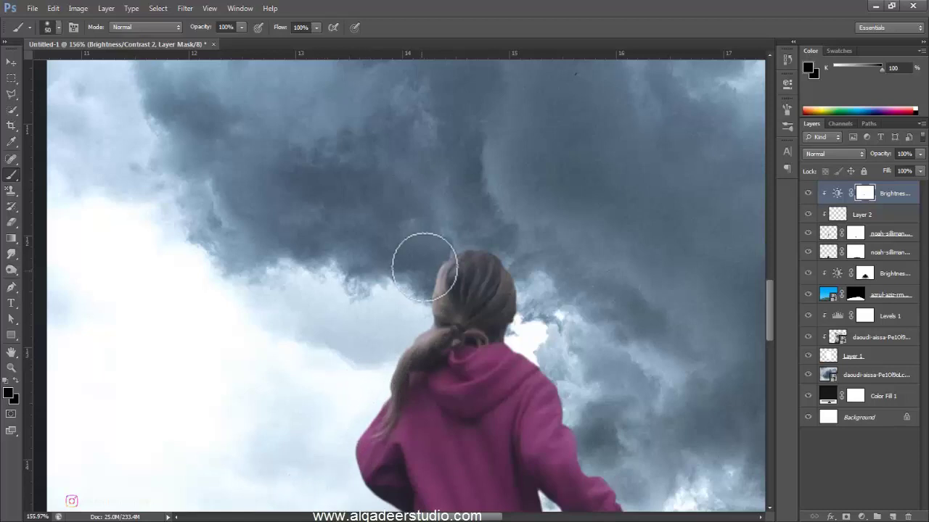
mouse_move(498, 245)
left_mouse_down()
mouse_move(527, 338)
mouse_move(518, 327)
mouse_move(544, 377)
mouse_move(614, 417)
left_mouse_up()
scroll(614, 417, "down", 3)
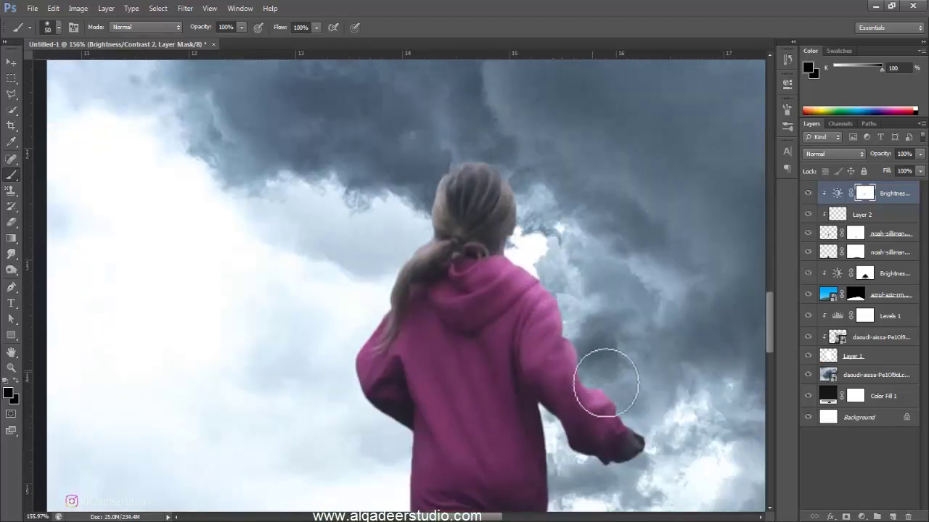
scroll(580, 406, "down", 3)
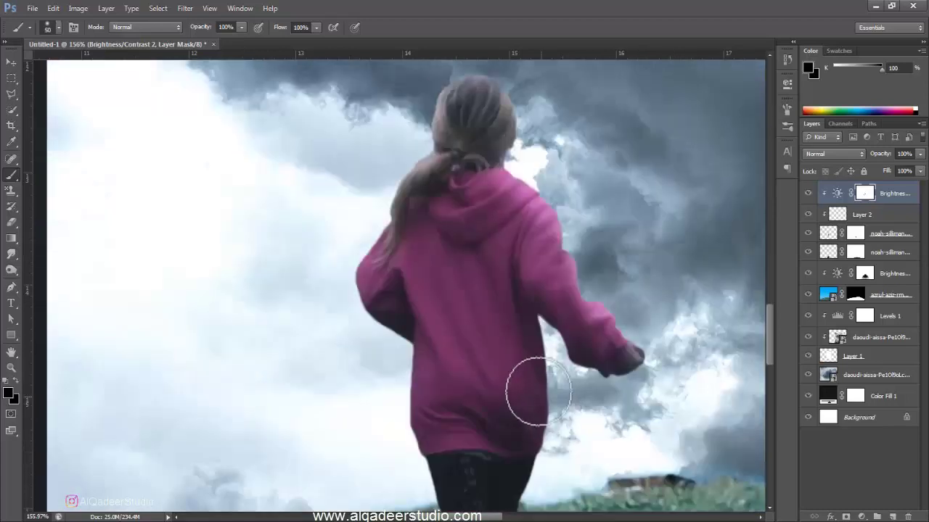
scroll(537, 384, "down", 2)
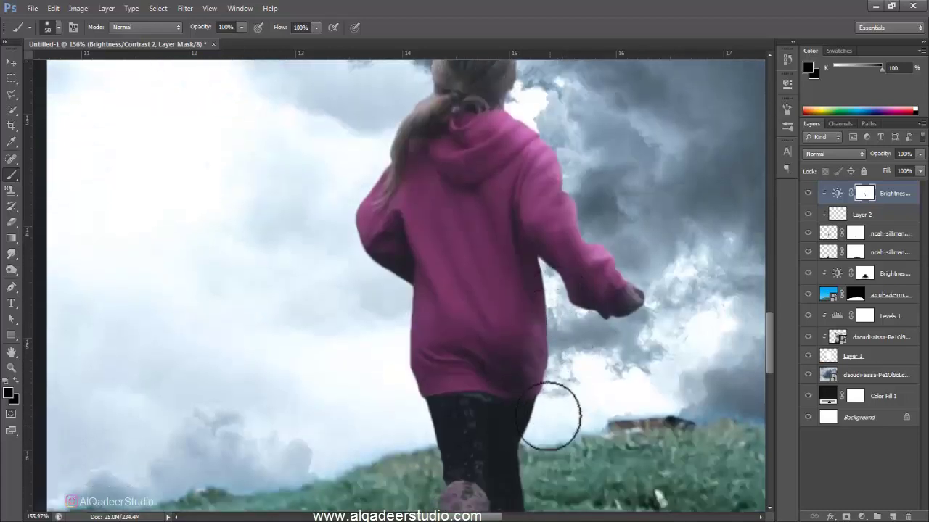
scroll(546, 384, "down", 3)
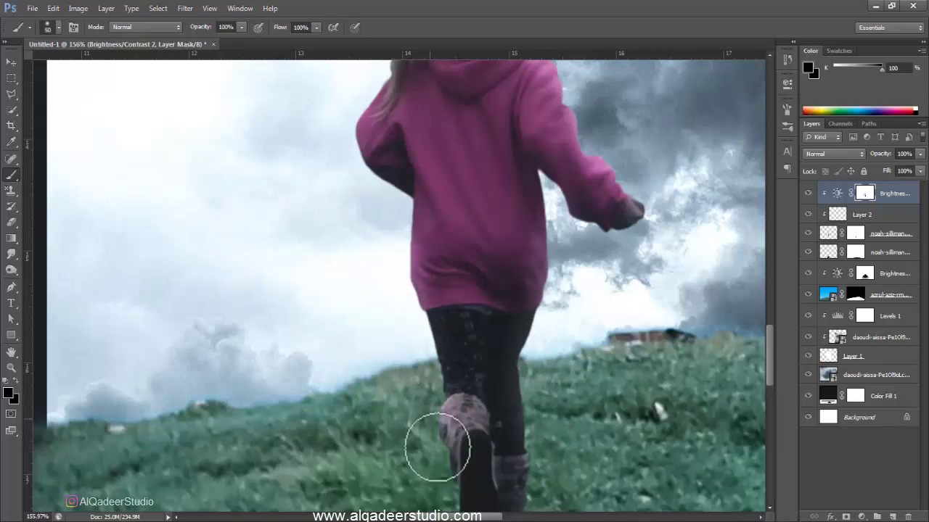
scroll(439, 383, "down", 2)
scroll(439, 383, "down", 3)
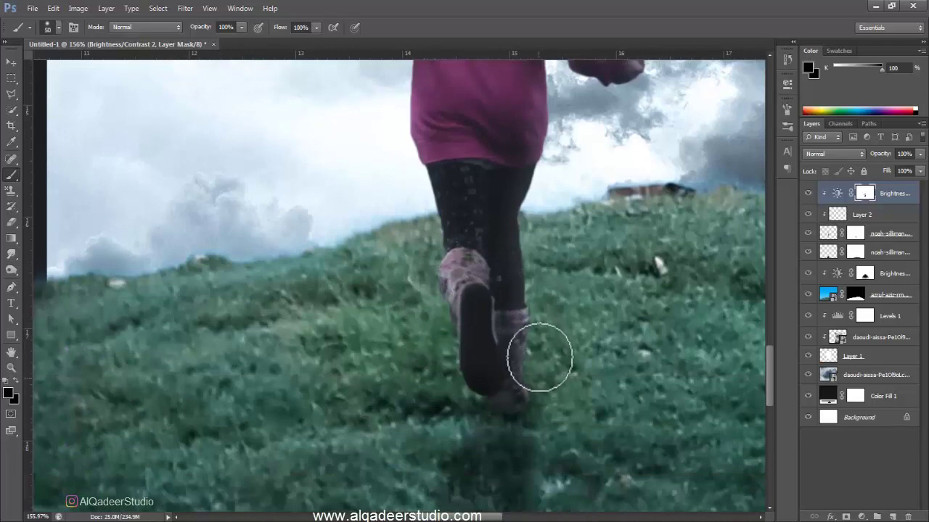
scroll(498, 239, "down", 3)
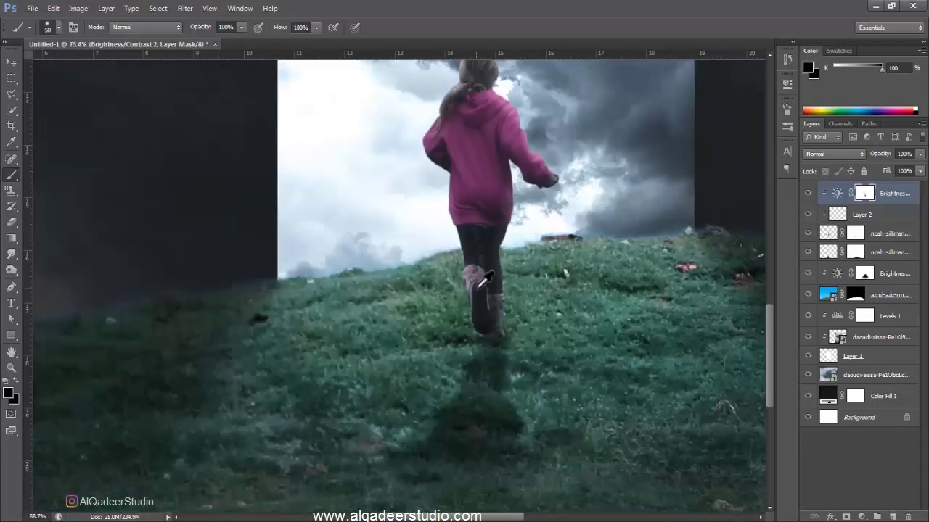
scroll(456, 227, "down", 2)
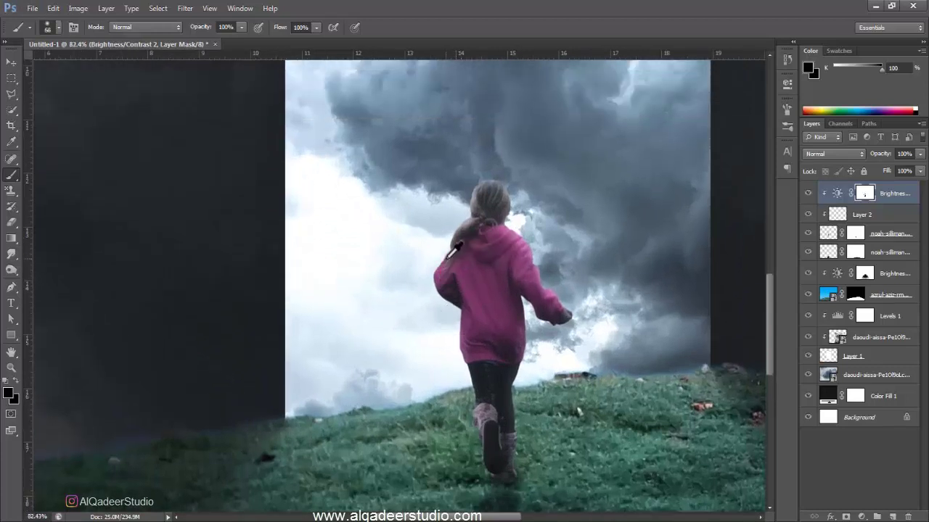
scroll(453, 250, "up", 3)
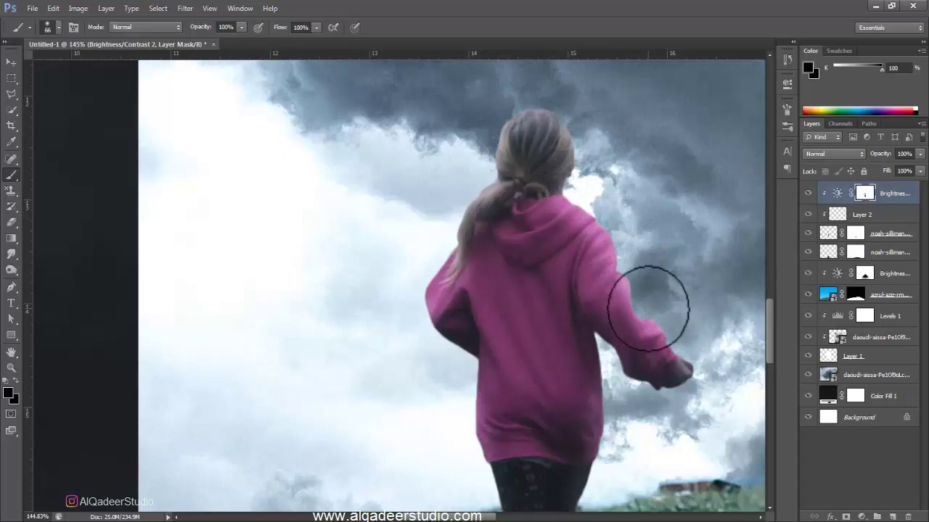
scroll(622, 317, "down", 1, "alt")
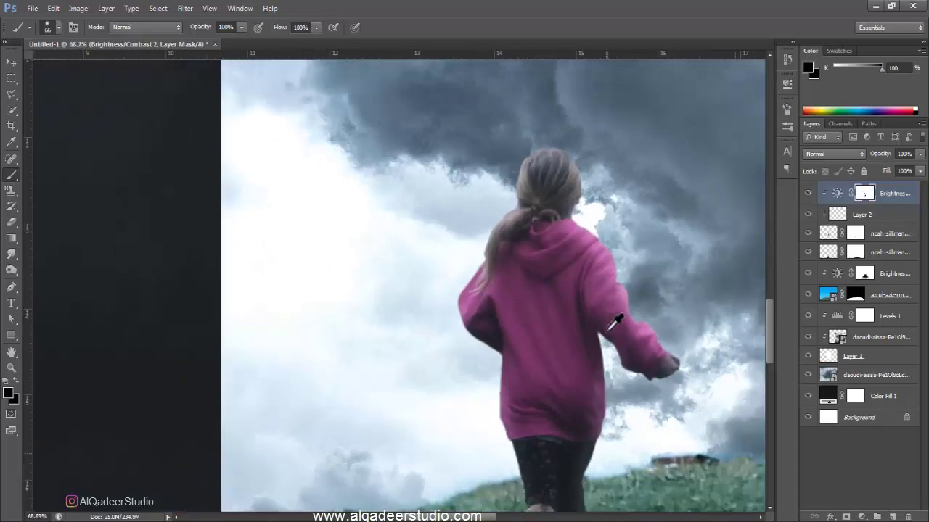
scroll(617, 341, "down", 2, "alt")
scroll(616, 361, "up", 2, "alt")
scroll(616, 361, "up", 3, "alt")
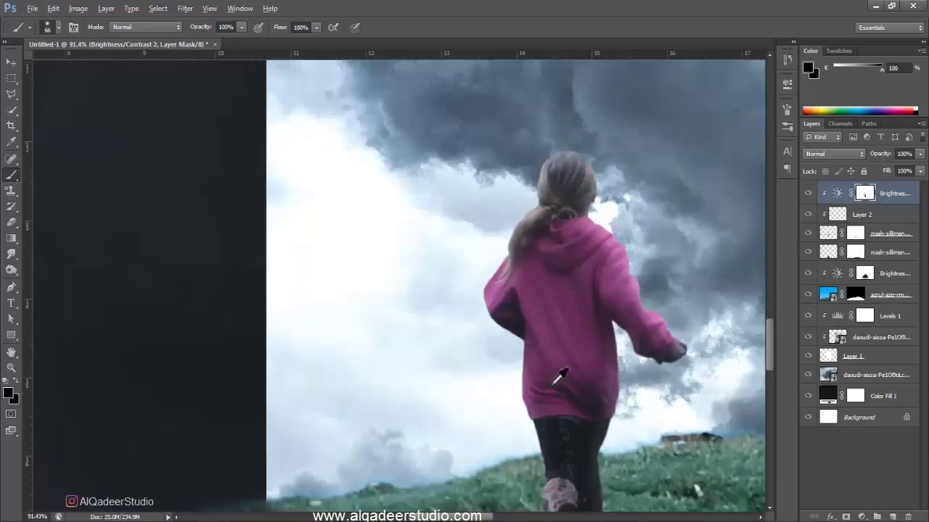
scroll(580, 377, "down", 4, "alt")
scroll(551, 385, "up", 1, "alt")
scroll(508, 406, "down", 2, "alt")
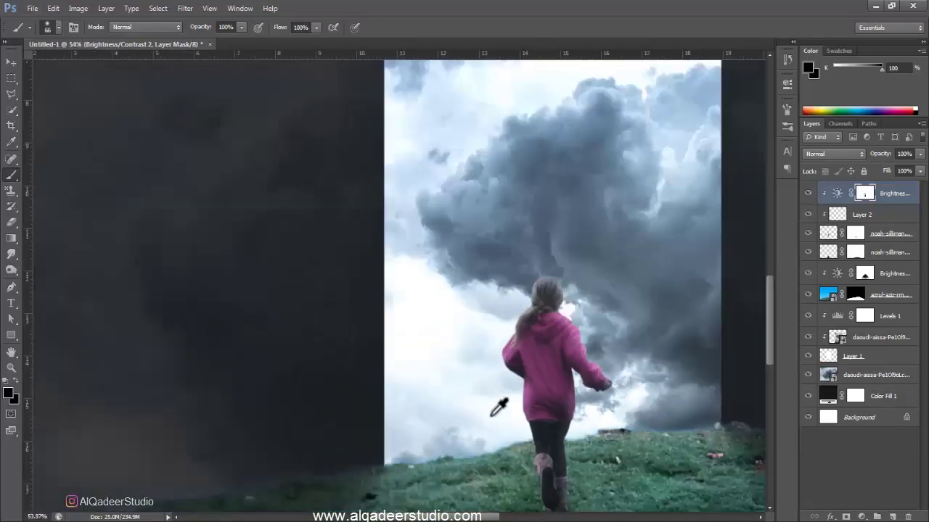
scroll(497, 404, "down", 1, "alt")
scroll(495, 403, "down", 2, "alt")
scroll(495, 401, "down", 2, "alt")
scroll(494, 373, "down", 1, "alt")
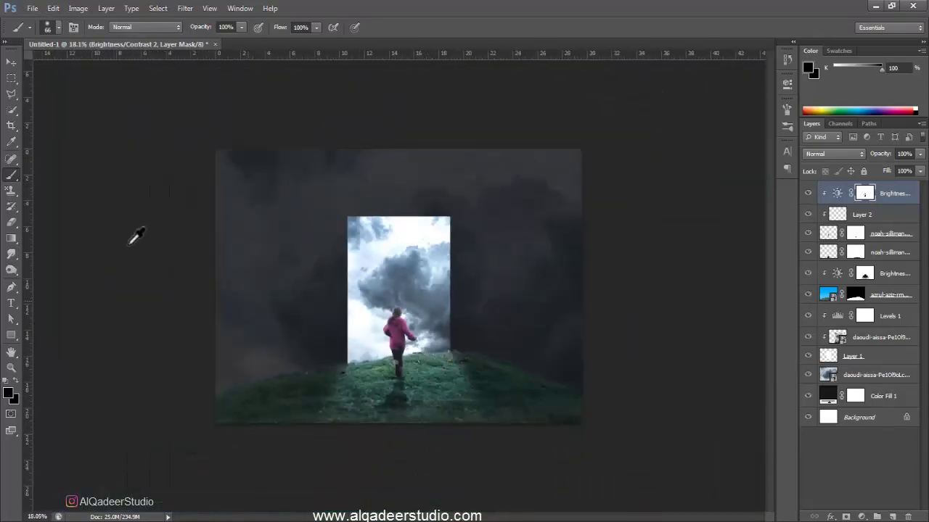
left_click(10, 63)
scroll(465, 347, "down", 1, "alt")
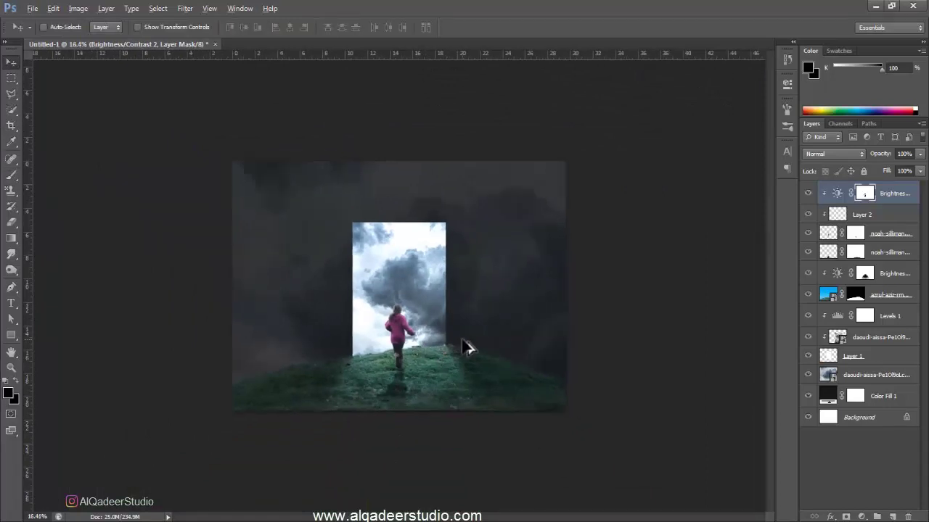
left_click(899, 297)
right_click(900, 297)
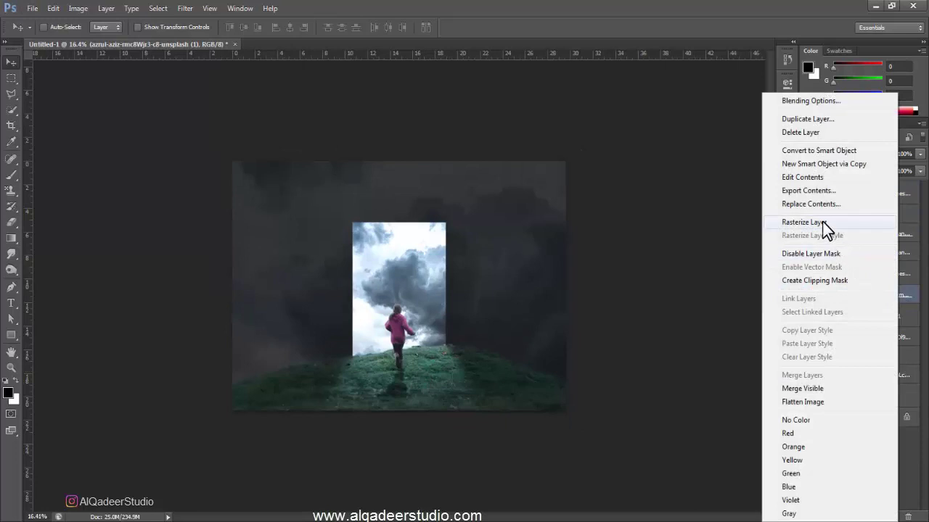
left_click(822, 221)
key("ctrl+u")
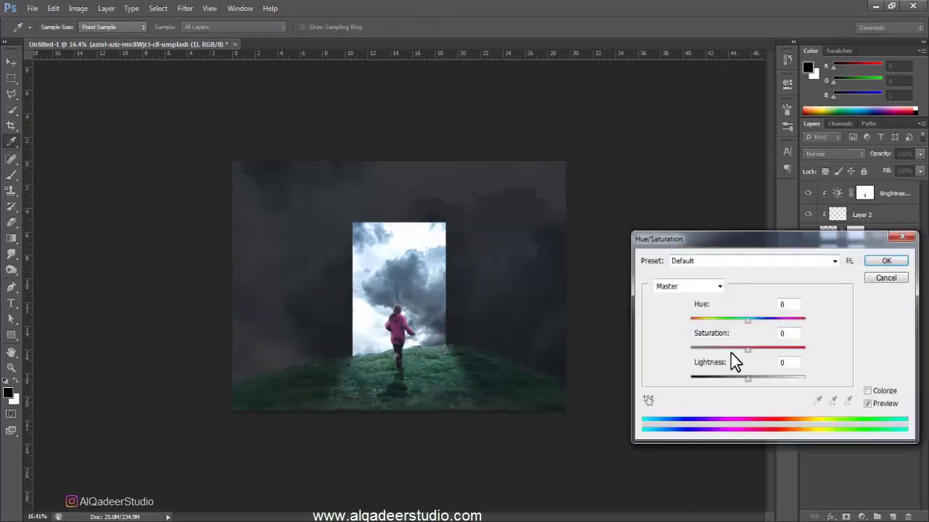
left_click(730, 351)
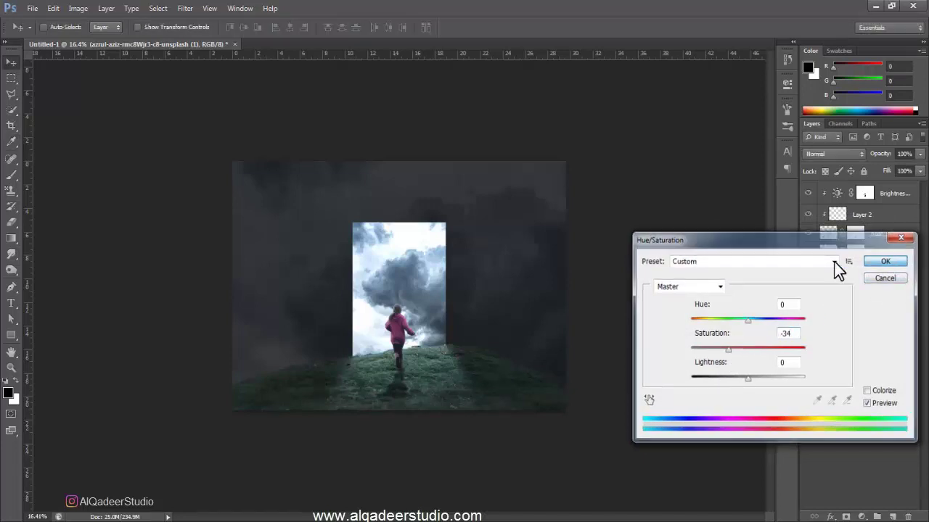
key("Return")
scroll(411, 368, "up", 1)
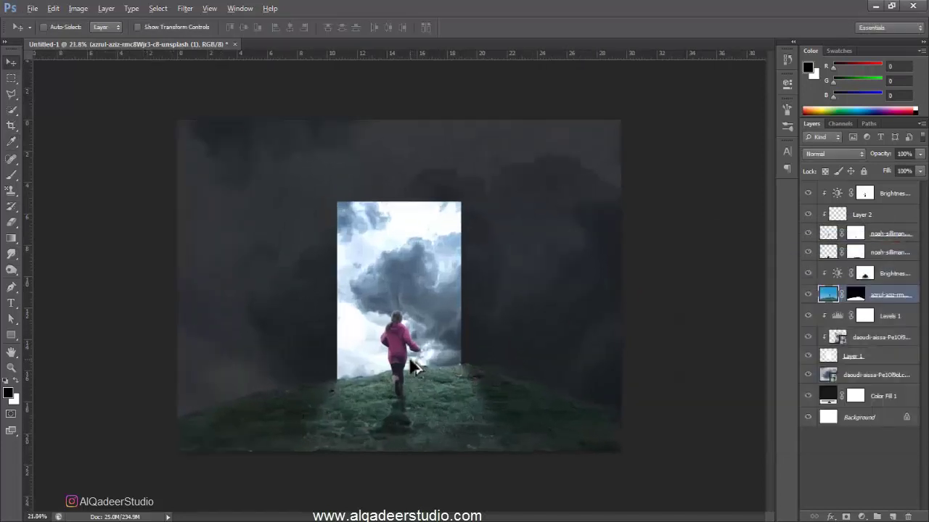
scroll(413, 368, "down", 1)
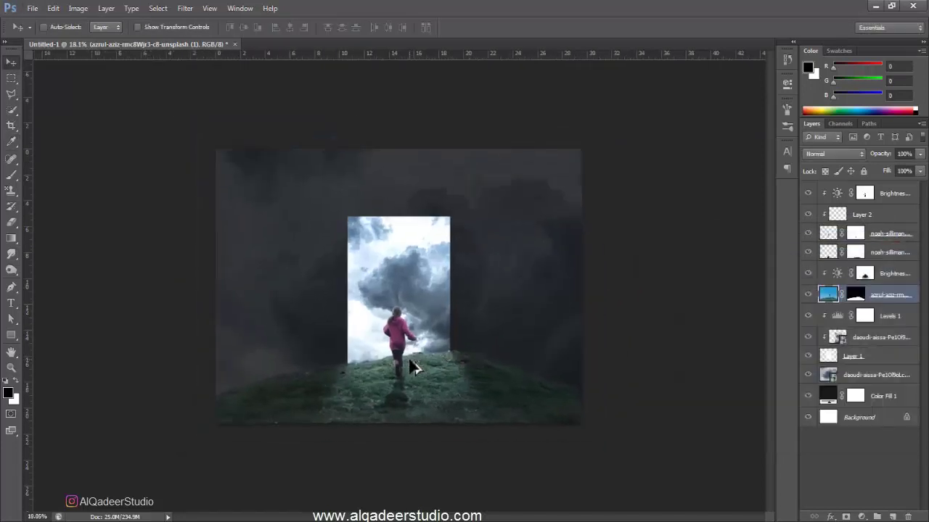
scroll(410, 367, "down", 1)
scroll(389, 424, "up", 2)
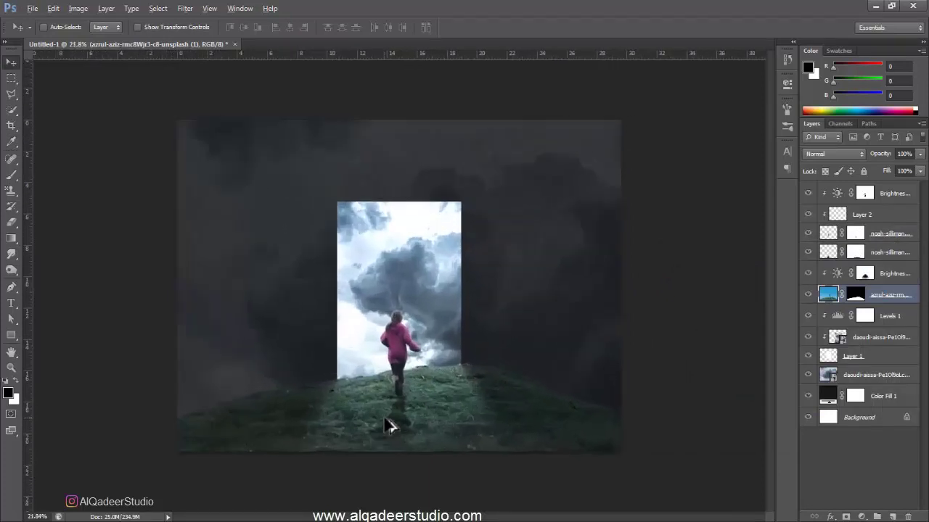
scroll(363, 480, "up", 1)
scroll(393, 430, "up", 4)
scroll(408, 430, "down", 4)
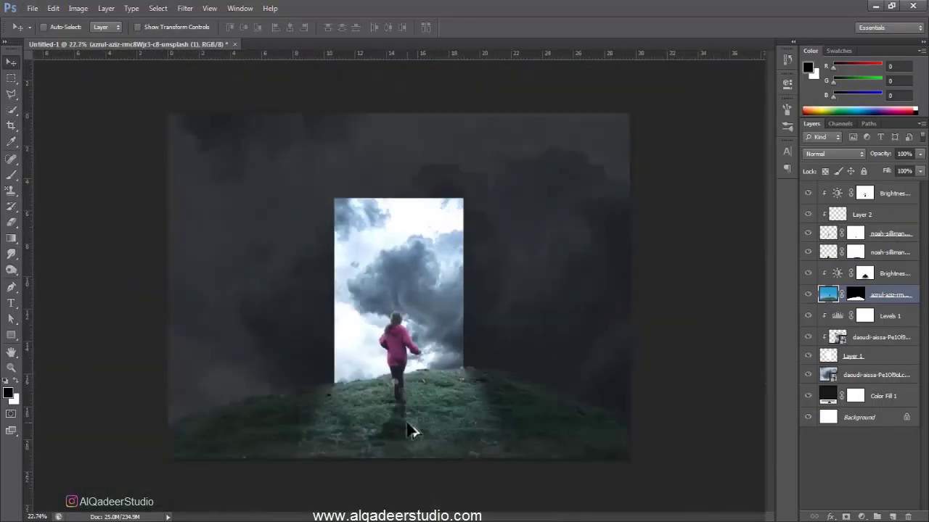
scroll(408, 429, "down", 1)
scroll(410, 429, "down", 1)
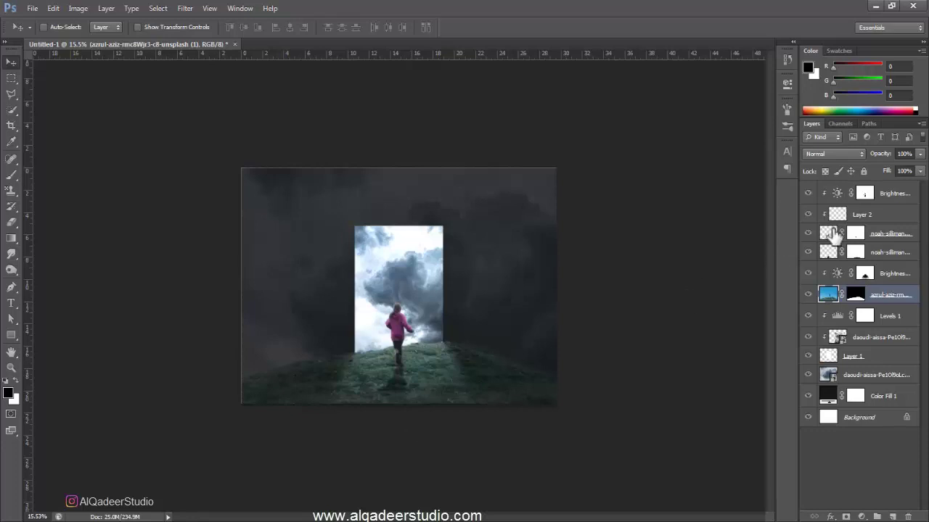
Add a clipped Levels adjustment with white input 172 and invert its mask to black
left_click(900, 270)
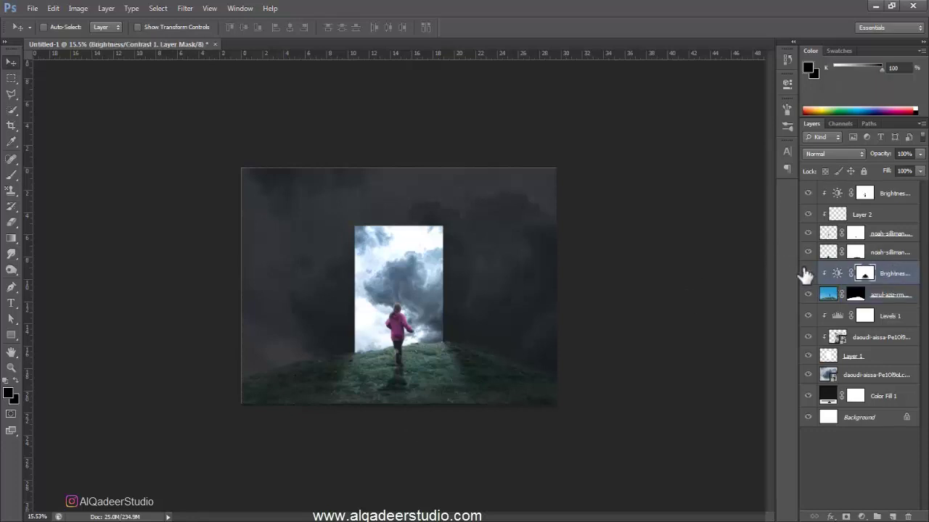
left_click(807, 273)
left_click(862, 517)
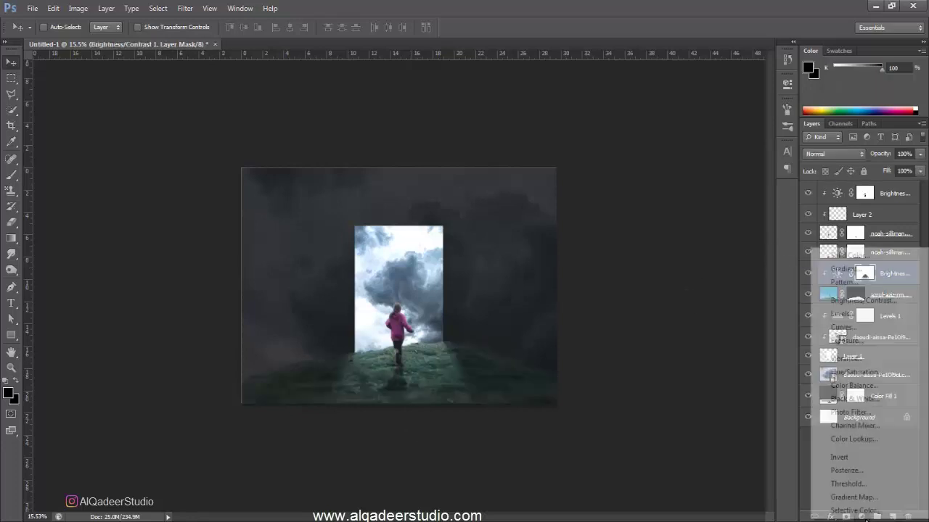
left_click(847, 315)
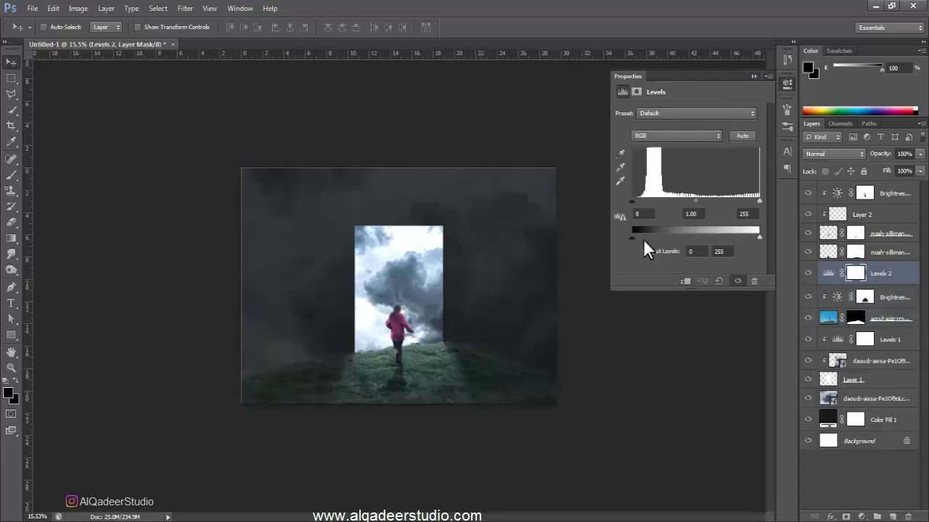
left_click(684, 283)
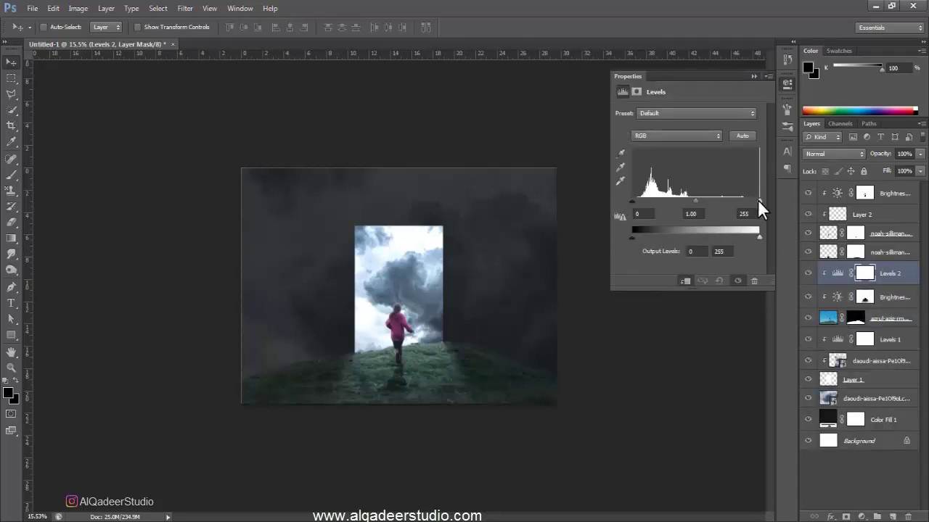
left_click_drag(759, 200, 718, 204)
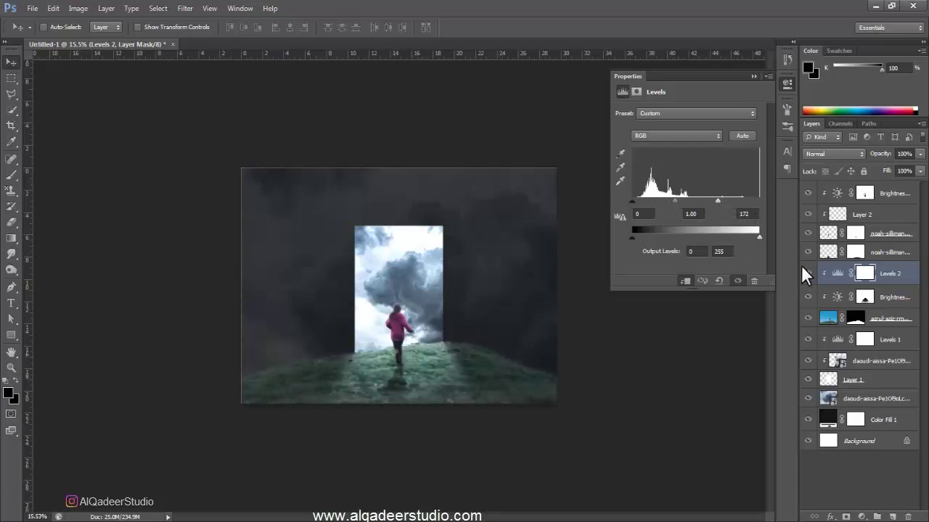
left_click(864, 273)
left_click(720, 250)
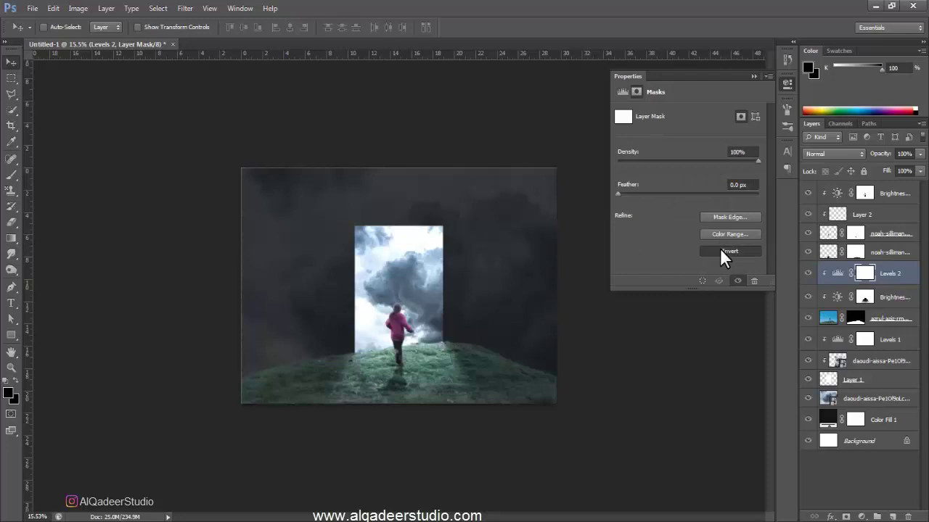
Paint white with a roughly 257 px brush on the Levels 2 mask near the girl
left_click(10, 177)
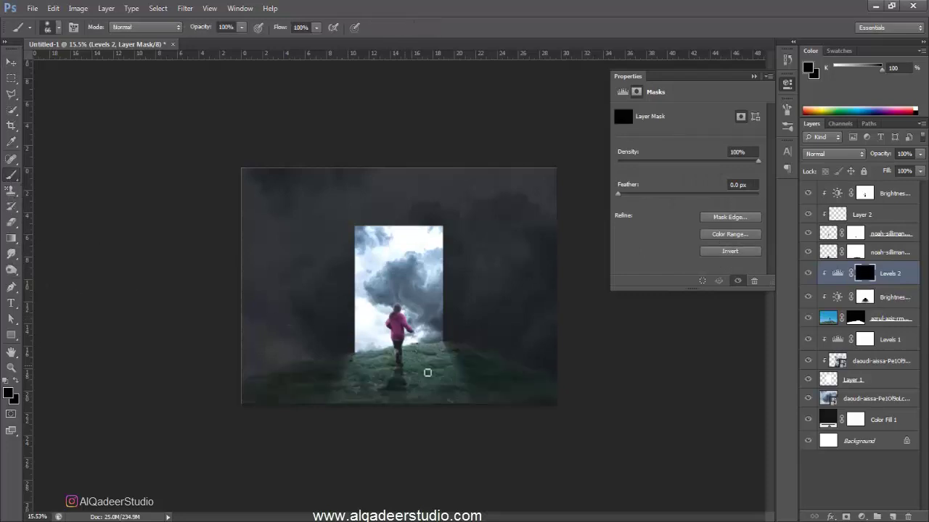
key("x")
scroll(428, 385, "up", 5)
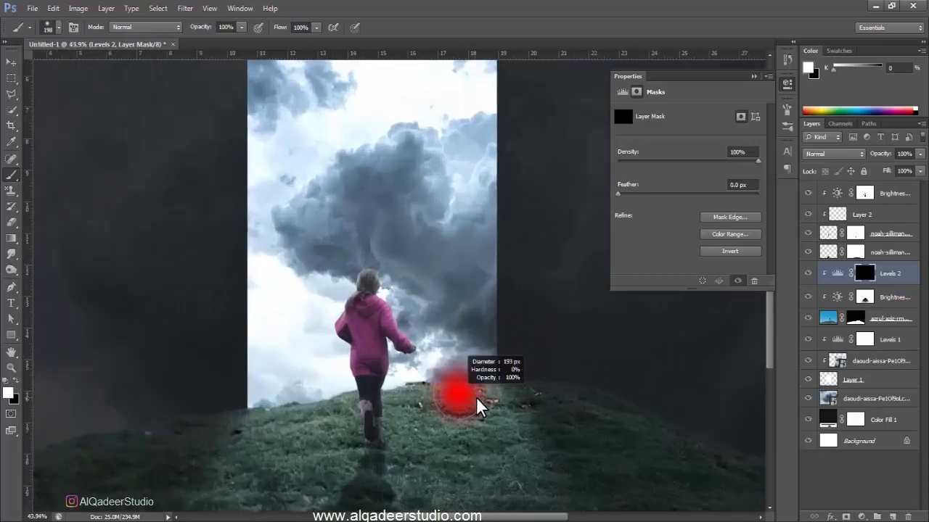
left_click_drag(461, 402, 483, 400)
left_click_drag(372, 387, 276, 389)
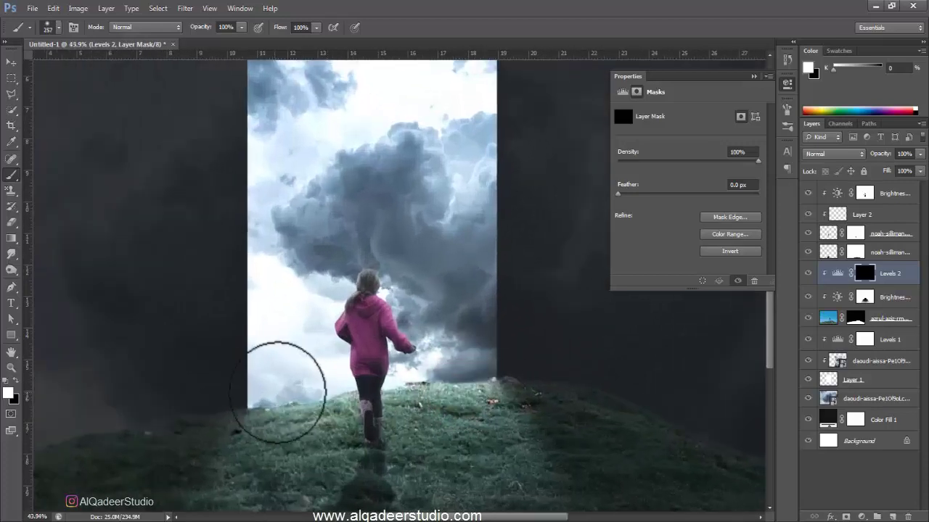
Lower the brush opacity to 25% and compare the Levels 2 effect on and off
left_click(194, 30)
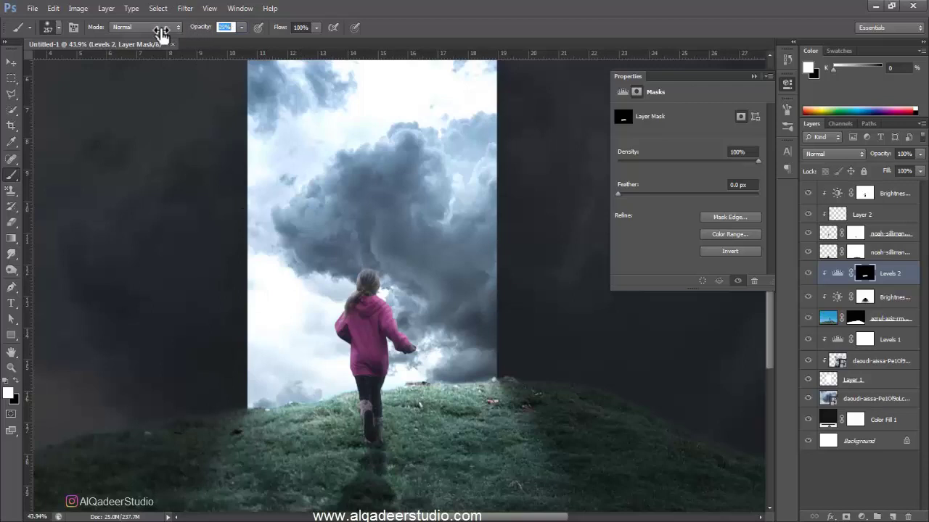
mouse_move(435, 342)
left_mouse_down()
mouse_move(456, 356)
mouse_move(425, 373)
left_mouse_up()
scroll(421, 349, "down", 5)
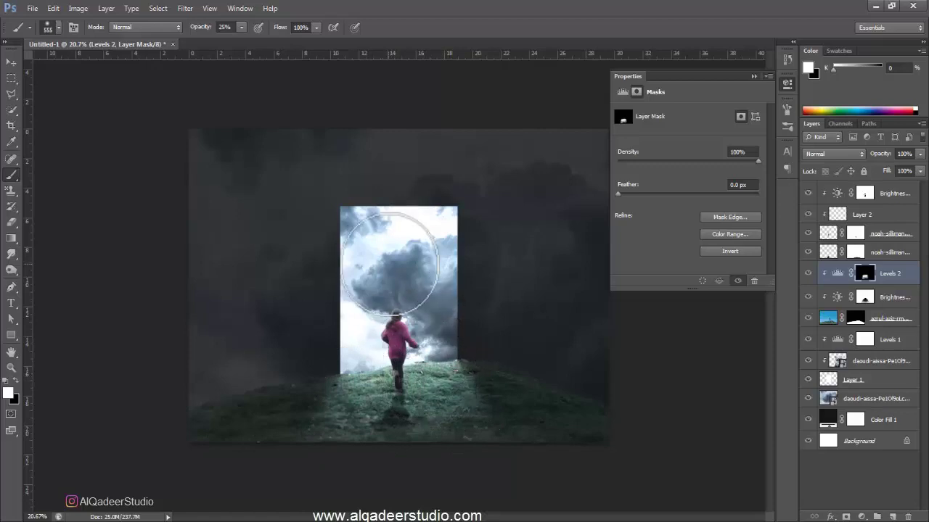
left_click(808, 274)
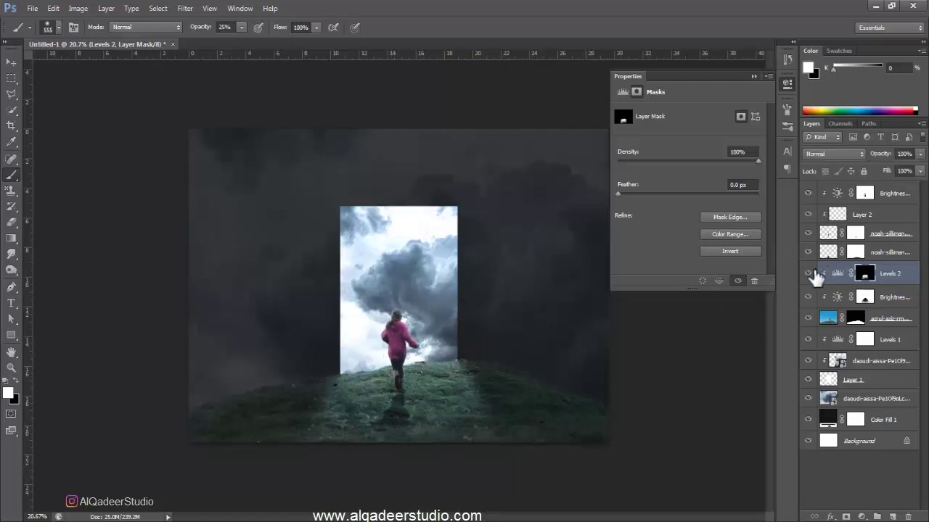
left_click(808, 273)
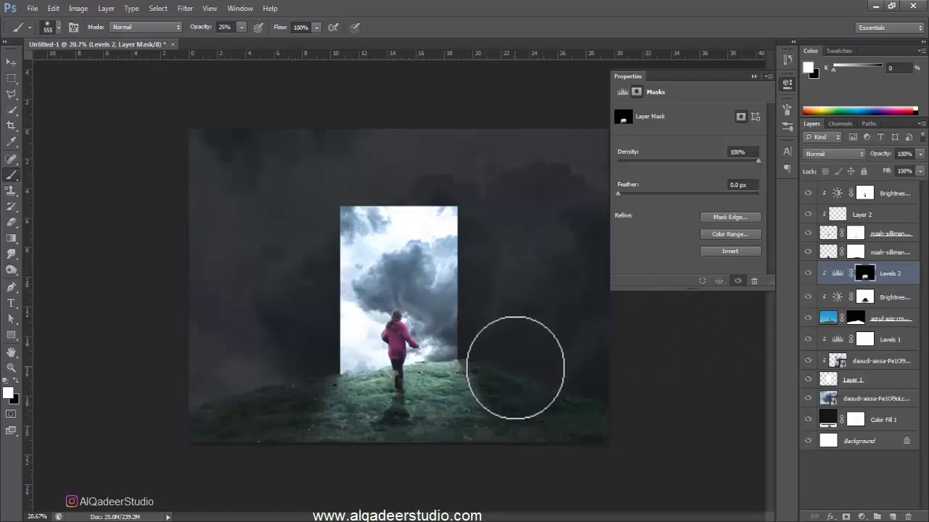
scroll(516, 363, "down", 3)
scroll(436, 326, "up", 3)
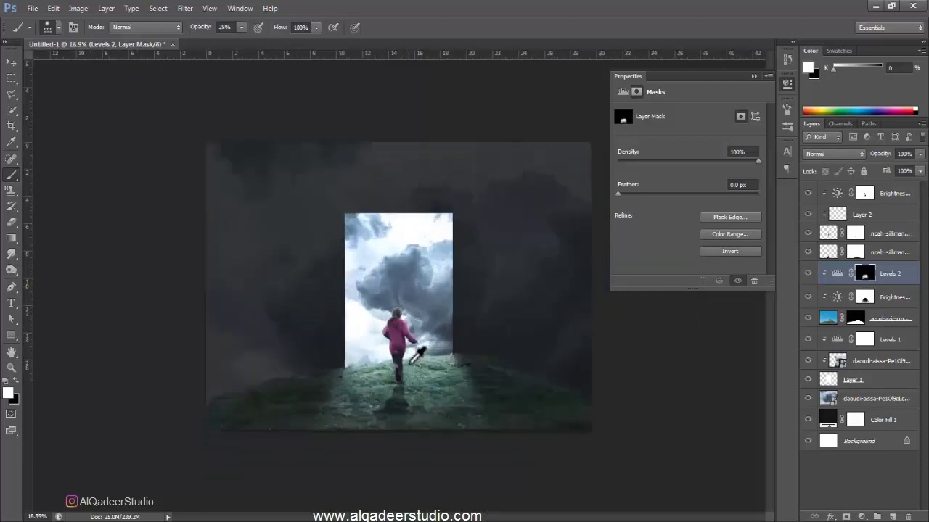
scroll(374, 312, "up", 2)
scroll(381, 327, "up", 3)
scroll(390, 341, "down", 1)
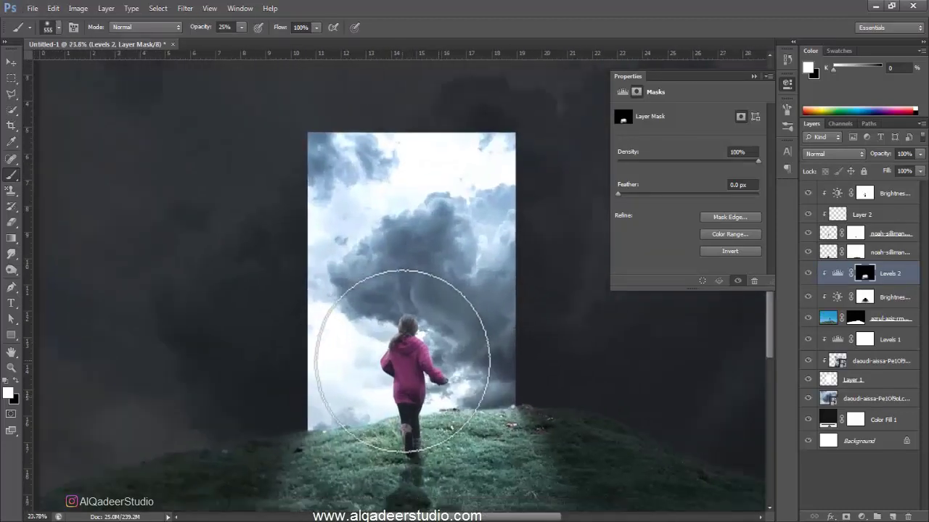
scroll(390, 342, "down", 2)
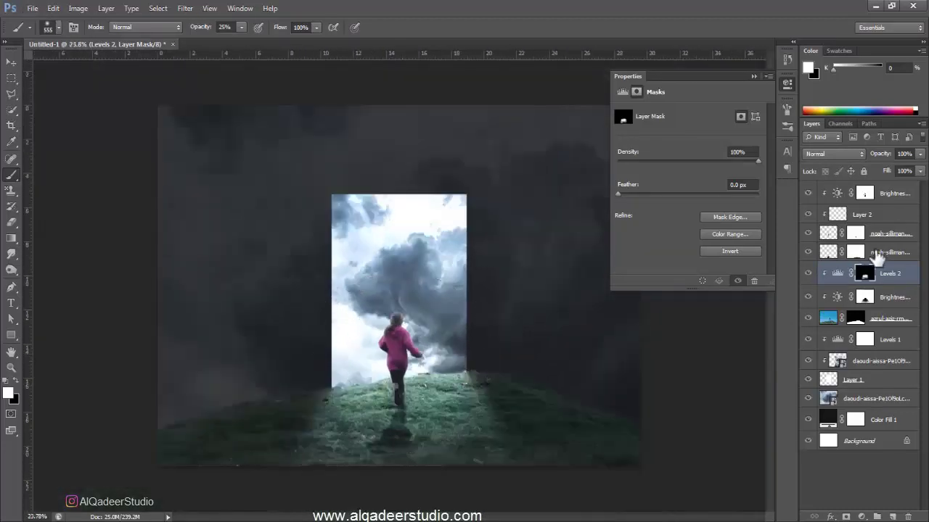
Lower the top Brightness/Contrast layer's opacity to 85%
left_click(894, 194)
left_click(919, 155)
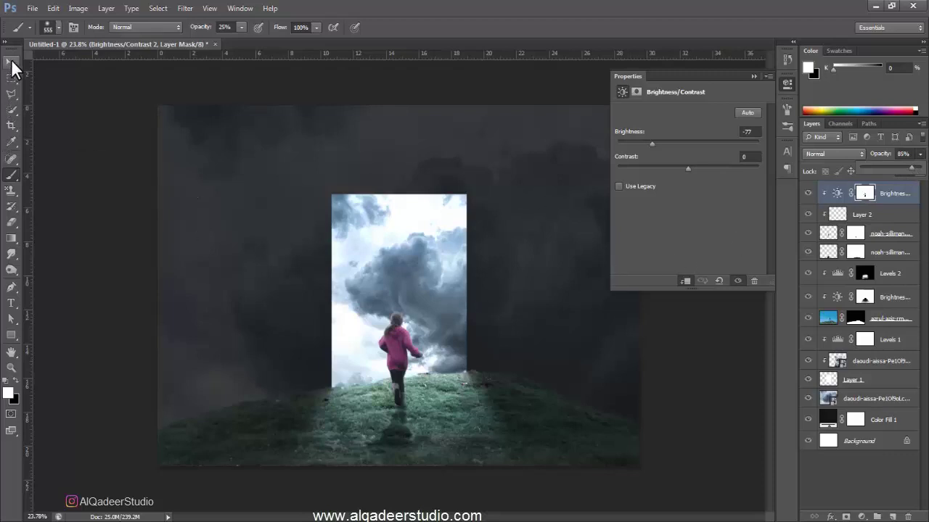
left_click(11, 62)
scroll(390, 366, "down", 3)
scroll(491, 327, "up", 2)
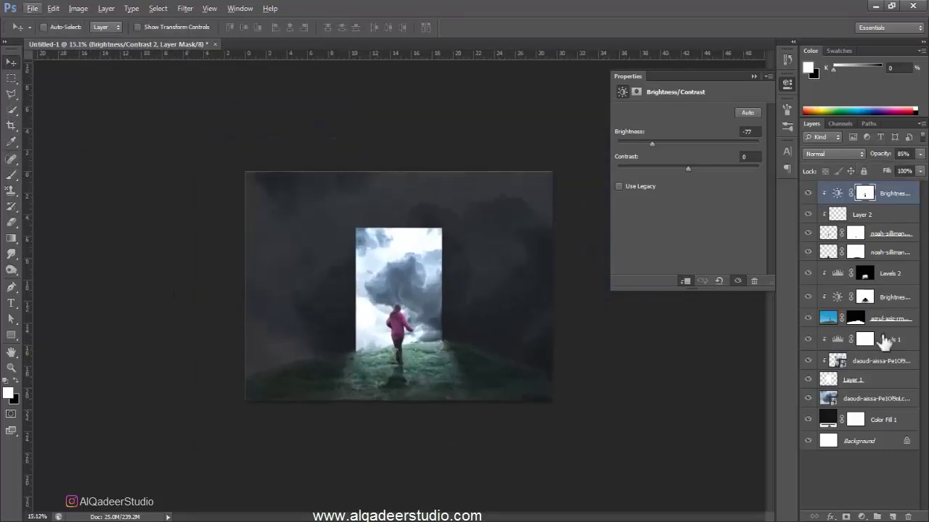
Reduce Brightness/Contrast 1 opacity to about 90%
left_click(899, 218)
left_click(888, 274)
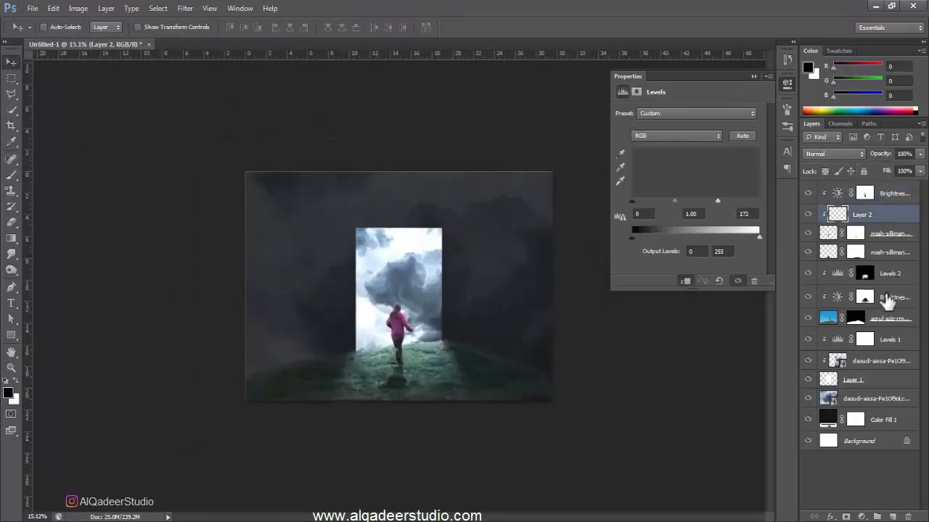
left_click(887, 290)
left_click(919, 154)
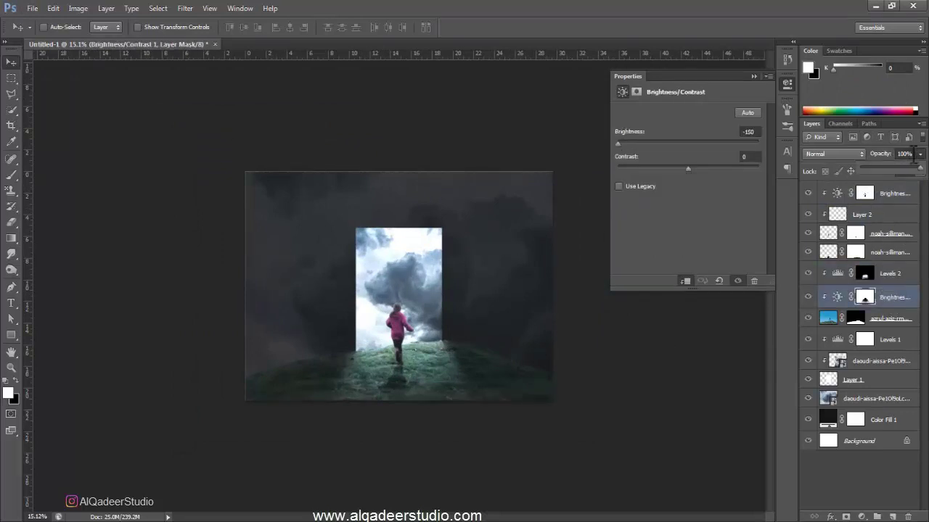
left_click_drag(916, 168, 912, 168)
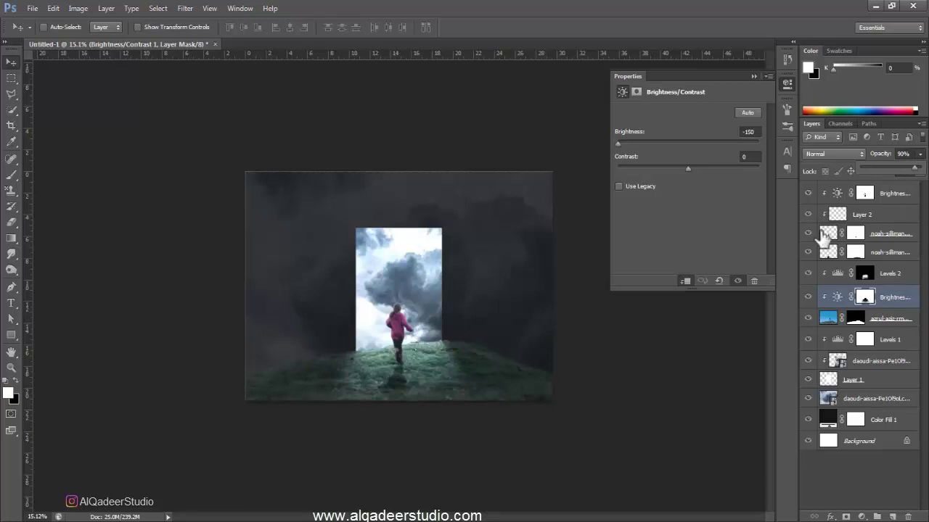
Raise the lower cloud photo's opacity from 18% to 26%, then reselect Brightness/Contrast 2
left_click(862, 399)
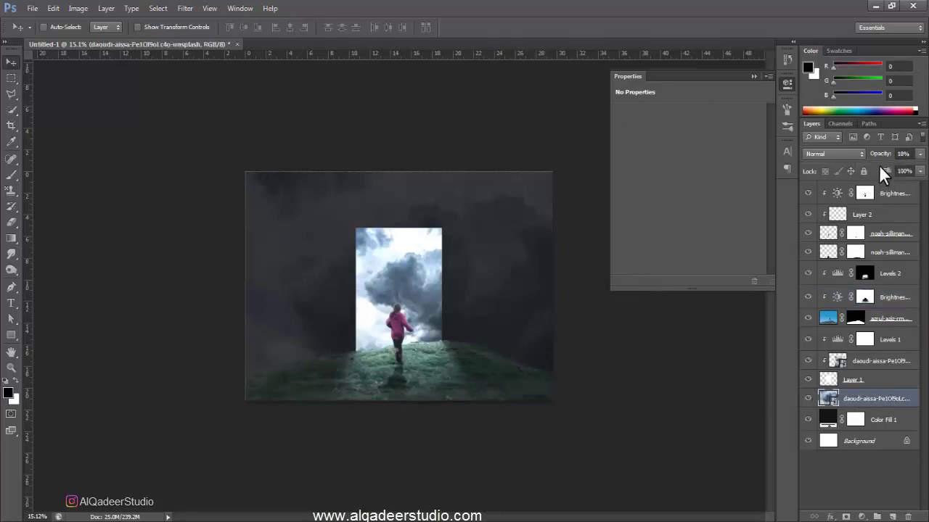
left_click_drag(885, 164, 890, 164)
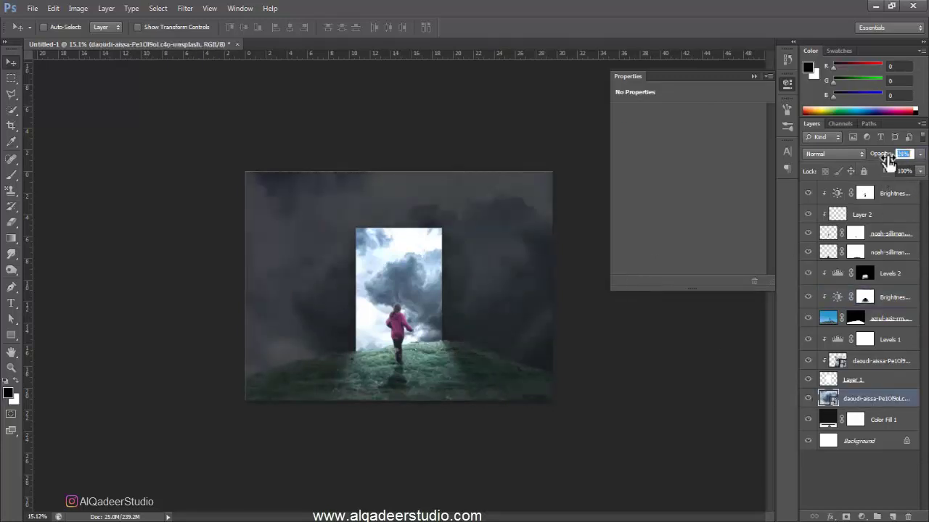
left_click(754, 77)
left_click(898, 196)
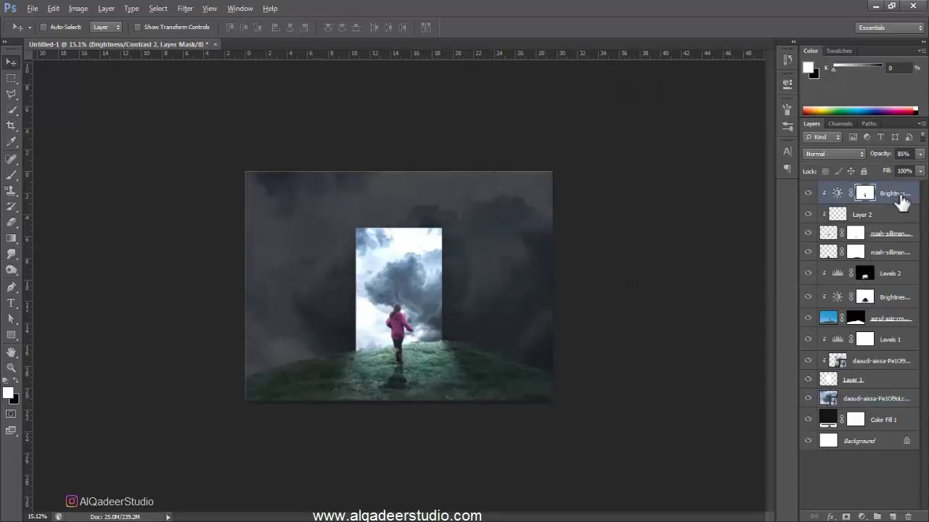